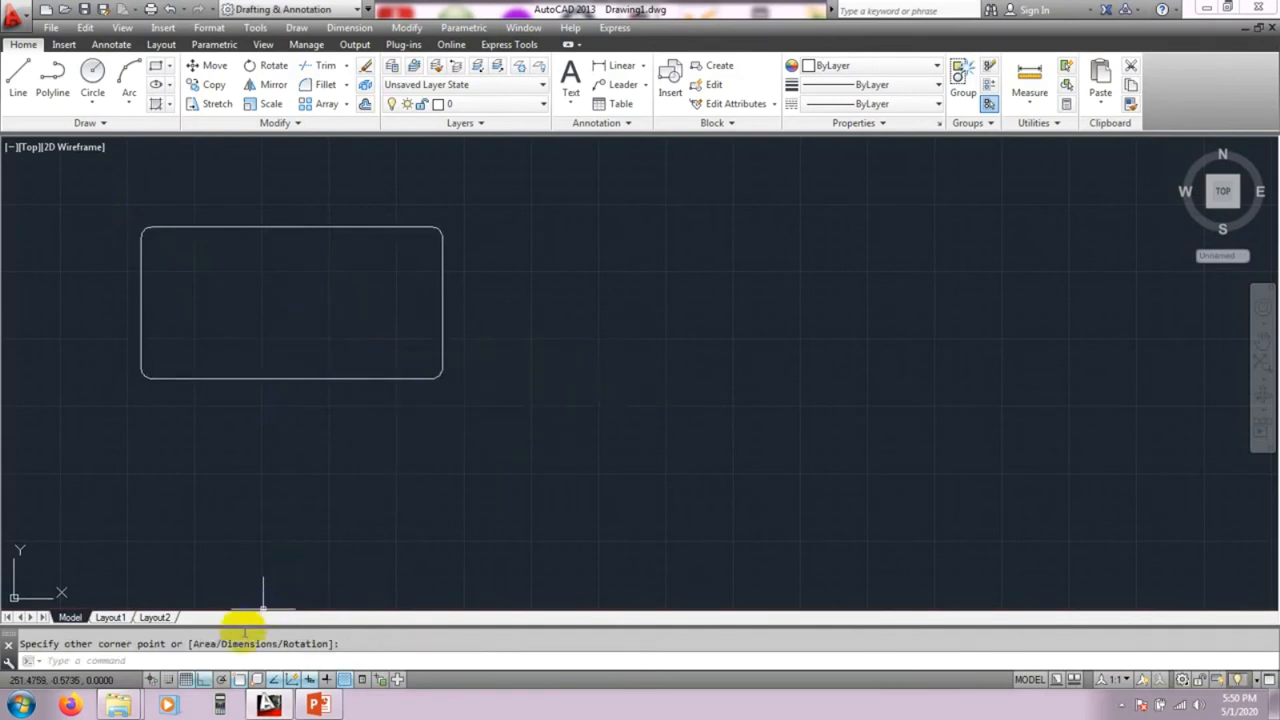
Step: Draw a small rectangle below the existing large one, keeping the current 10-unit corner fillet
{"action": "type", "text": "RE"}
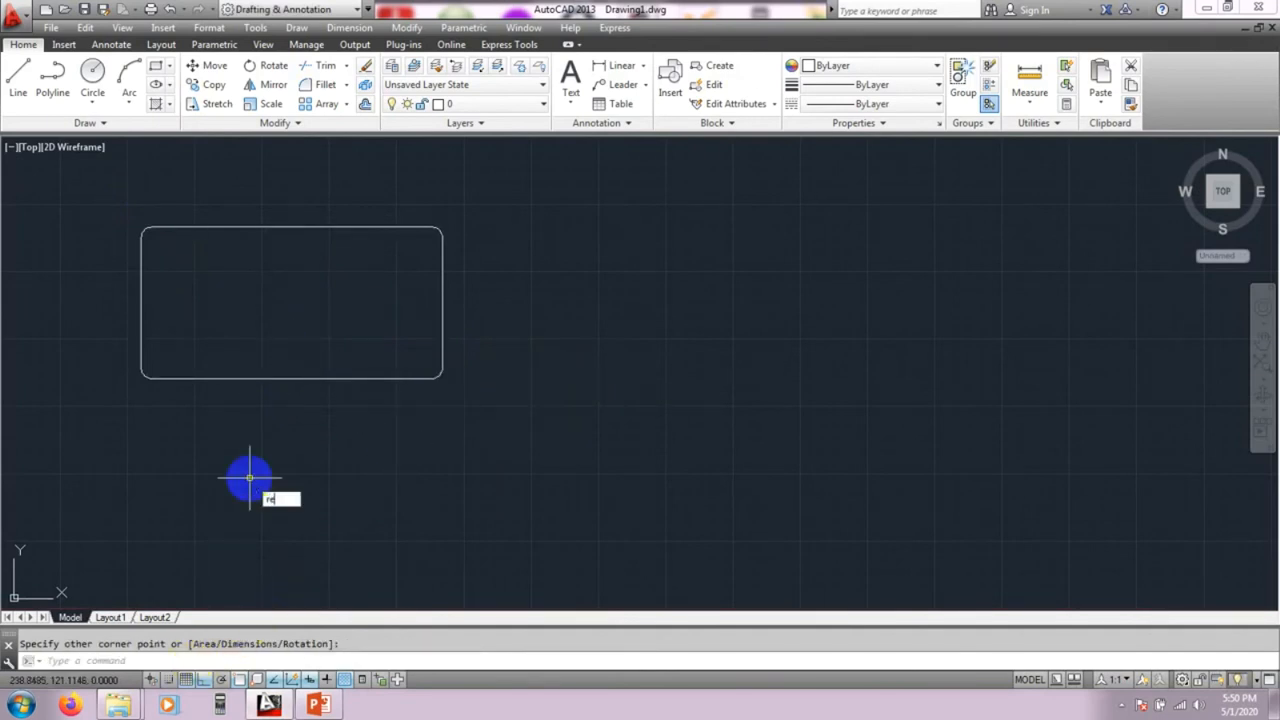
{"action": "type", "text": "C"}
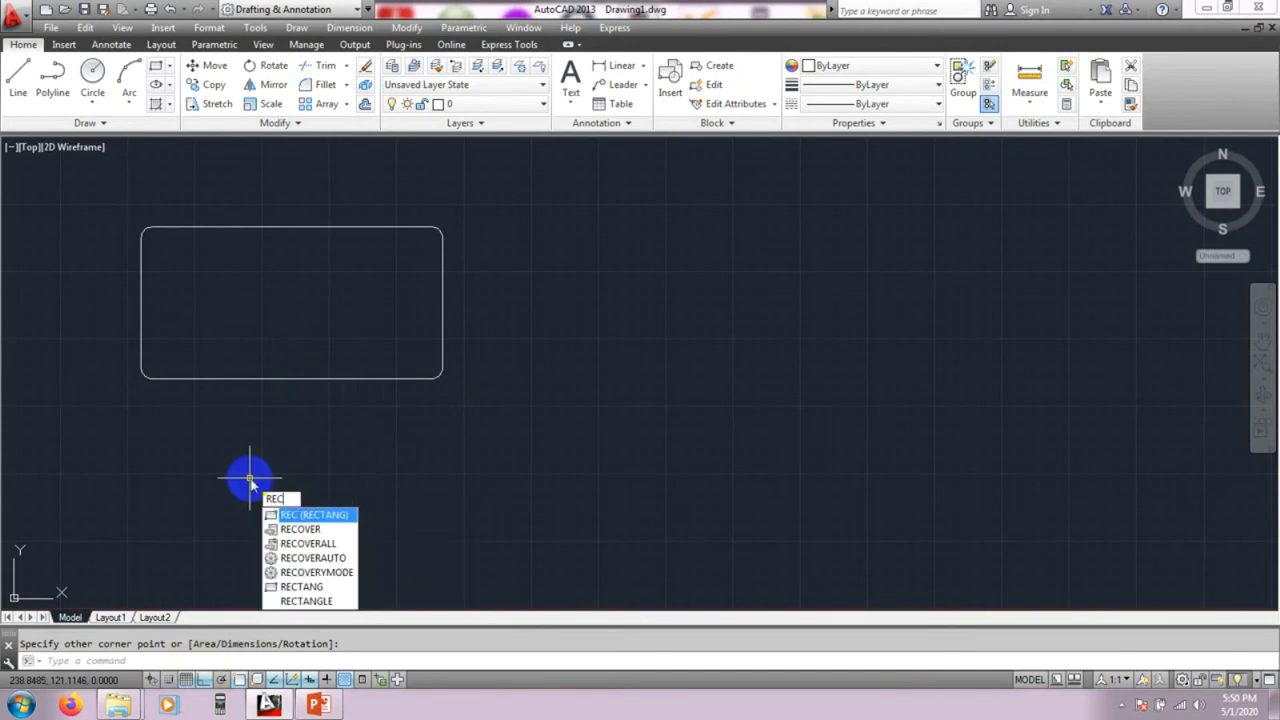
{"action": "key", "text": "Return"}
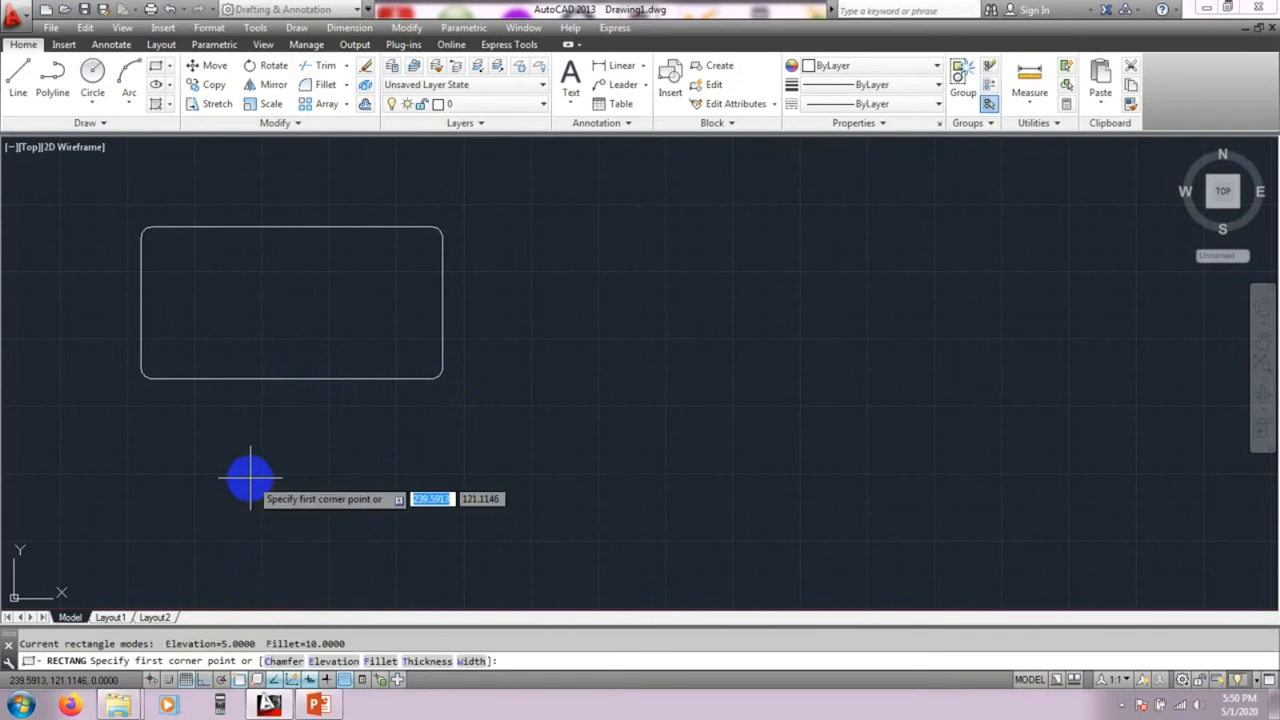
{"action": "scroll", "coordinate": [250, 480], "scroll_direction": "up", "scroll_amount": 2}
{"action": "left_click", "coordinate": [250, 479]}
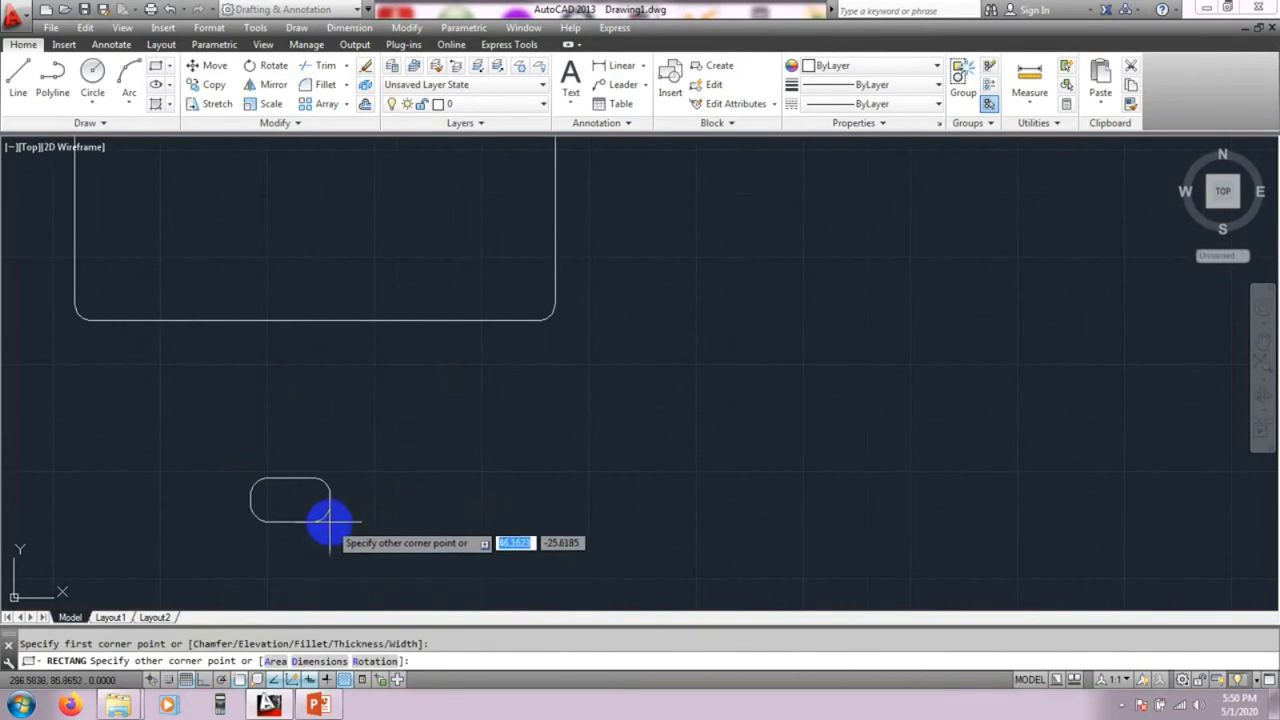
{"action": "left_click", "coordinate": [390, 566]}
{"action": "scroll", "coordinate": [543, 534], "scroll_direction": "down", "scroll_amount": 2}
{"action": "mouse_move", "coordinate": [533, 530]}
{"action": "middle_mouse_down"}
{"action": "mouse_move", "coordinate": [440, 492]}
{"action": "mouse_move", "coordinate": [400, 502]}
{"action": "middle_mouse_up"}
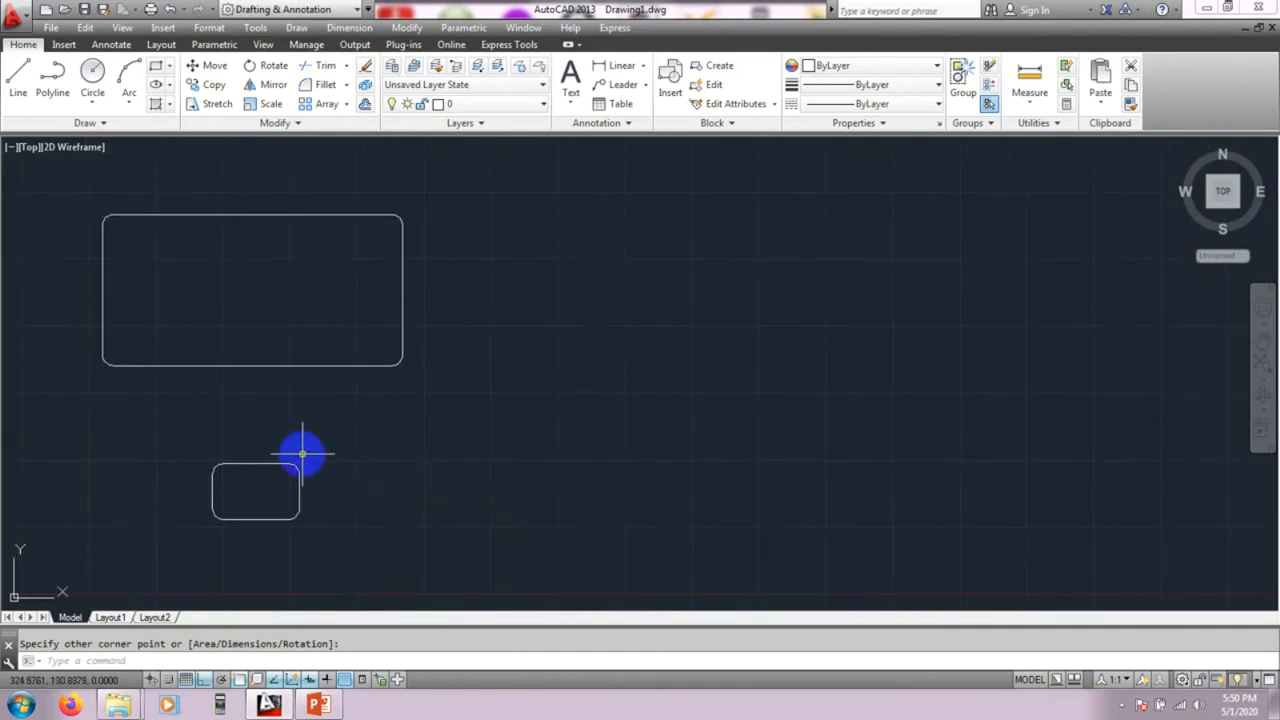
{"action": "mouse_move", "coordinate": [346, 460]}
{"action": "middle_mouse_down"}
{"action": "mouse_move", "coordinate": [360, 457]}
{"action": "mouse_move", "coordinate": [337, 463]}
{"action": "mouse_move", "coordinate": [360, 475]}
{"action": "middle_mouse_up"}
{"action": "scroll", "coordinate": [322, 421], "scroll_direction": "down", "scroll_amount": 3}
{"action": "middle_click_drag", "start_coordinate": [501, 380], "coordinate": [123, 421]}
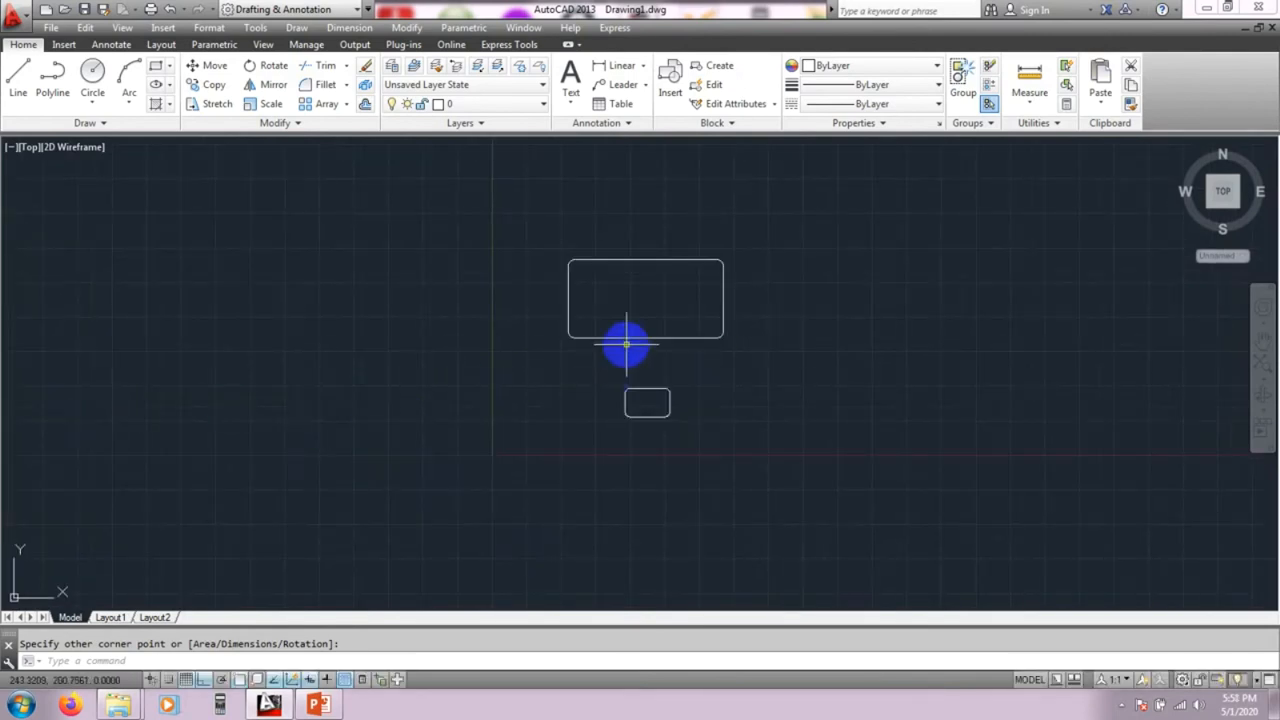
{"action": "scroll", "coordinate": [606, 374], "scroll_direction": "up", "scroll_amount": 3}
{"action": "scroll", "coordinate": [606, 374], "scroll_direction": "up", "scroll_amount": 3}
{"action": "mouse_move", "coordinate": [606, 374]}
{"action": "middle_mouse_down"}
{"action": "mouse_move", "coordinate": [443, 486]}
{"action": "mouse_move", "coordinate": [294, 371]}
{"action": "mouse_move", "coordinate": [237, 423]}
{"action": "middle_mouse_up"}
{"action": "scroll", "coordinate": [455, 462], "scroll_direction": "down", "scroll_amount": 3}
{"action": "middle_click_drag", "start_coordinate": [320, 395], "coordinate": [305, 392]}
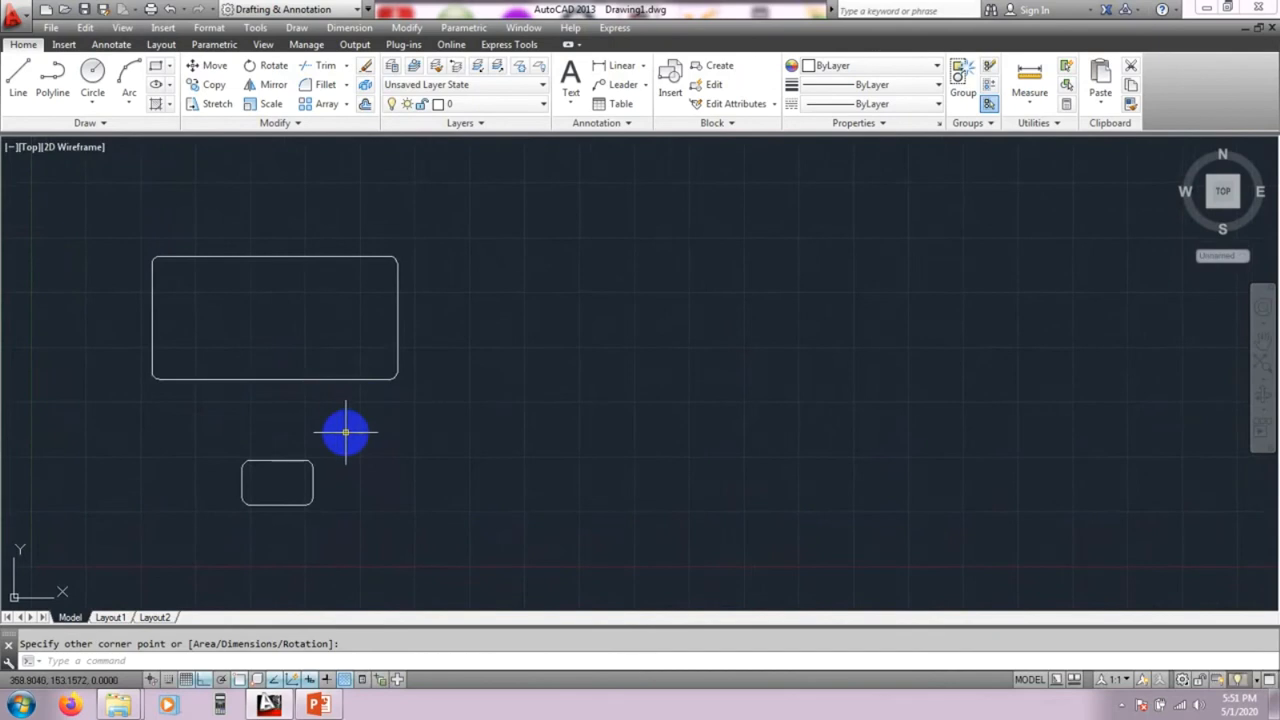
Step: Set the rectangle fillet radius to 0 and draw a sharp-cornered rectangle beside the small rounded one
{"action": "type", "text": "re"}
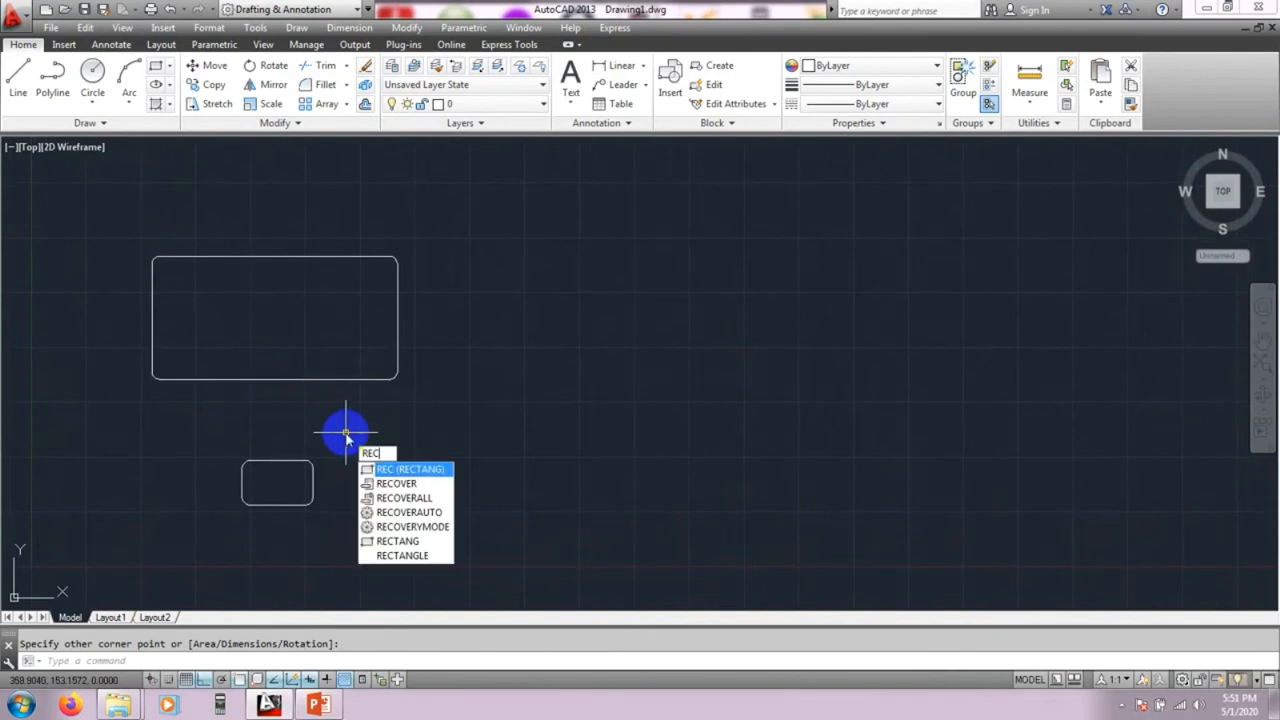
{"action": "key", "text": "Return"}
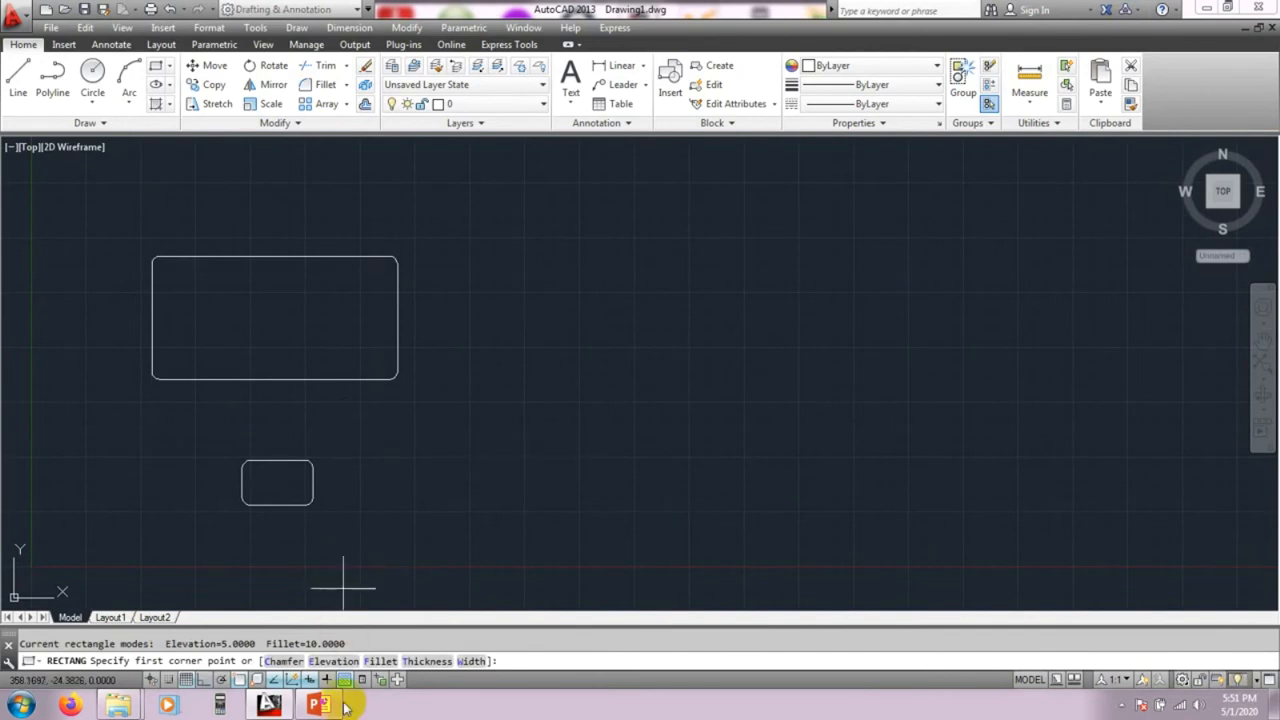
{"action": "left_click", "coordinate": [365, 661]}
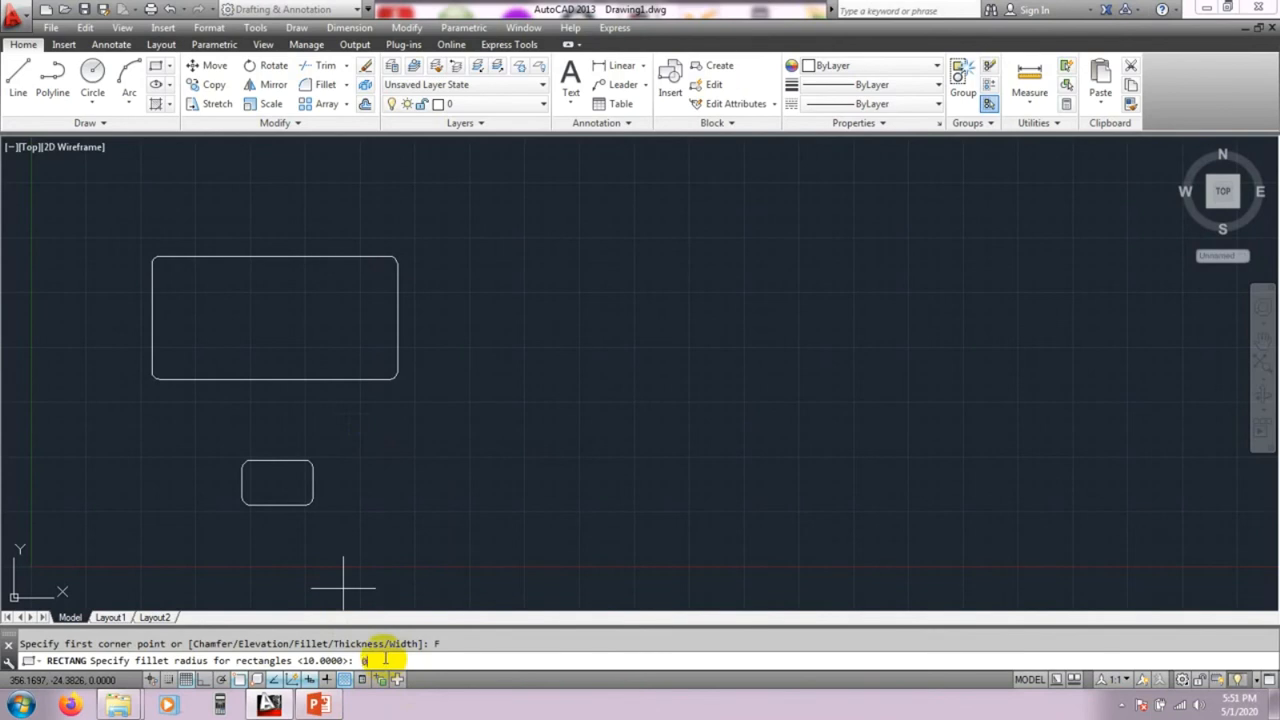
{"action": "key", "text": "Return"}
{"action": "left_click", "coordinate": [473, 455]}
{"action": "left_click", "coordinate": [655, 567]}
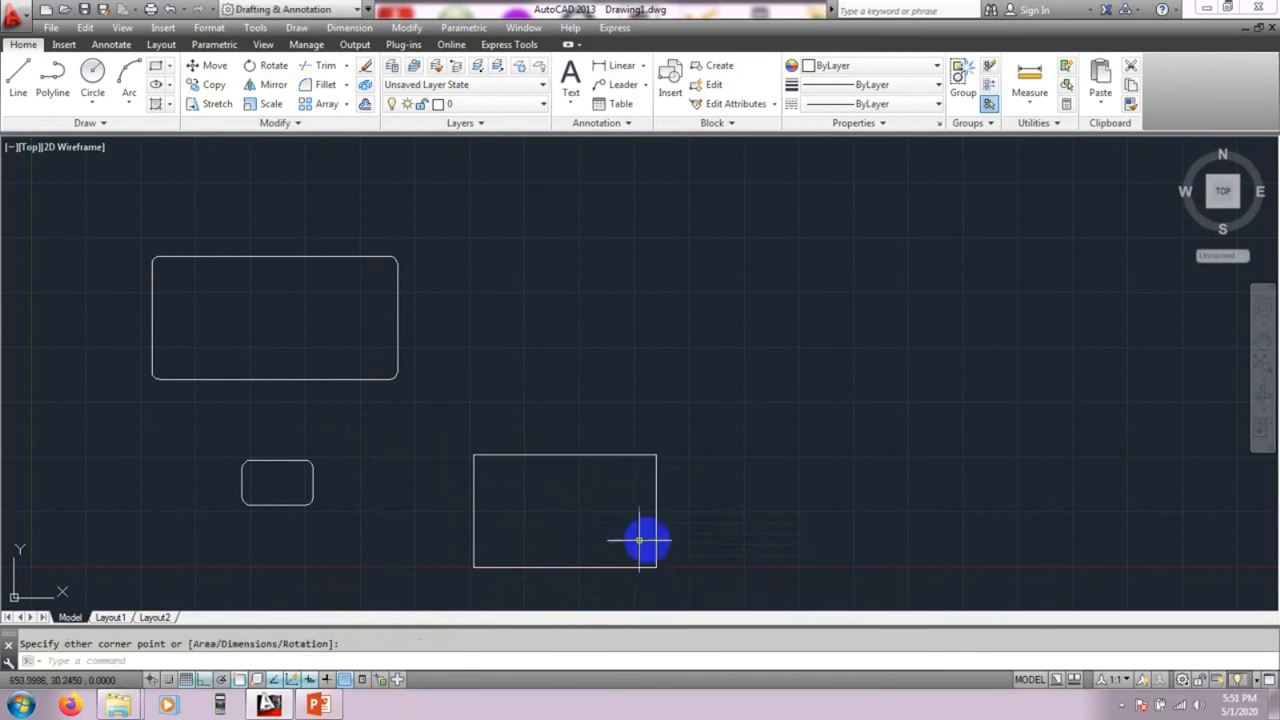
{"action": "middle_click_drag", "start_coordinate": [623, 497], "coordinate": [621, 477]}
{"action": "middle_click_drag", "start_coordinate": [731, 423], "coordinate": [737, 447]}
Step: Erase all three rectangles from the drawing with a crossing selection
{"action": "left_click", "coordinate": [812, 200]}
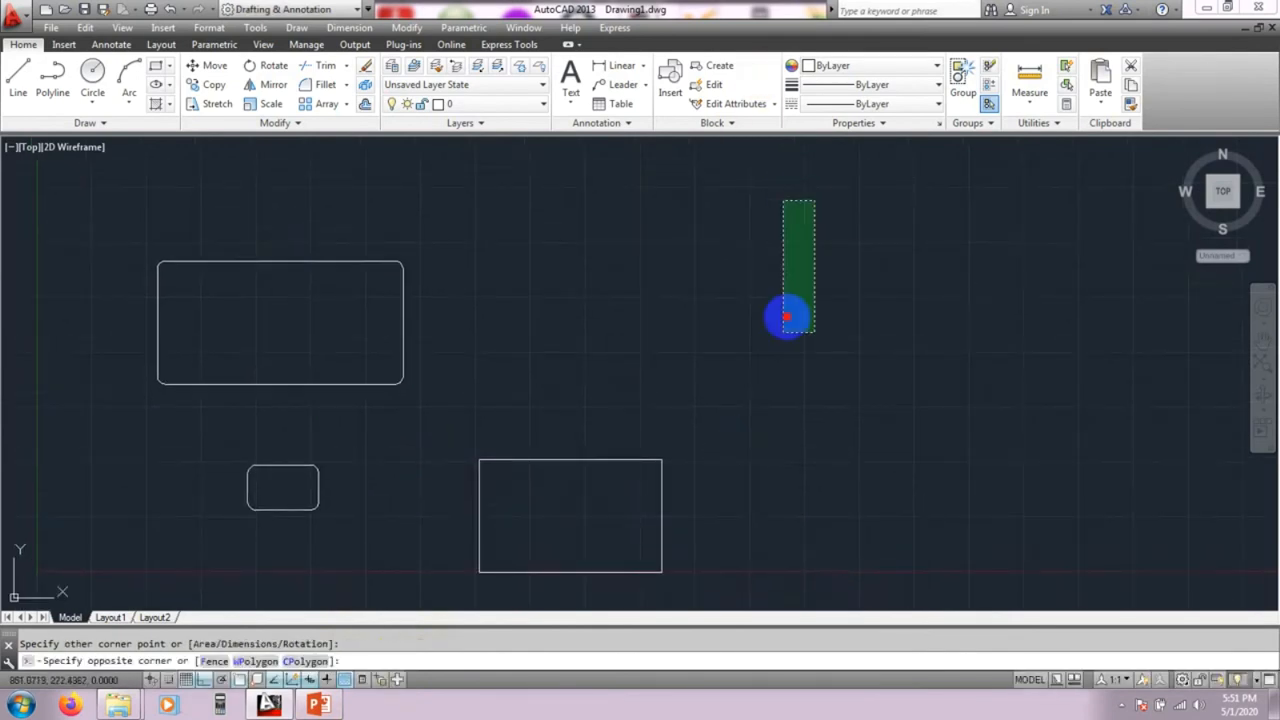
{"action": "left_click", "coordinate": [110, 583]}
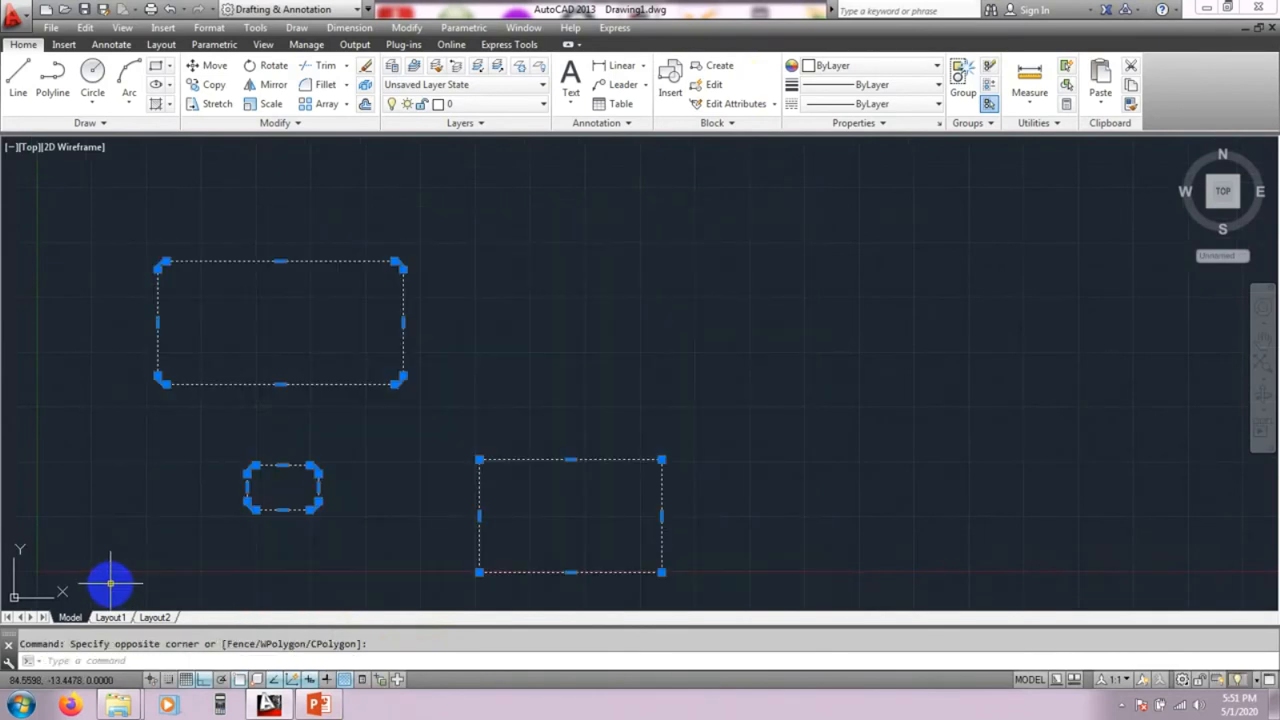
{"action": "key", "text": "Delete"}
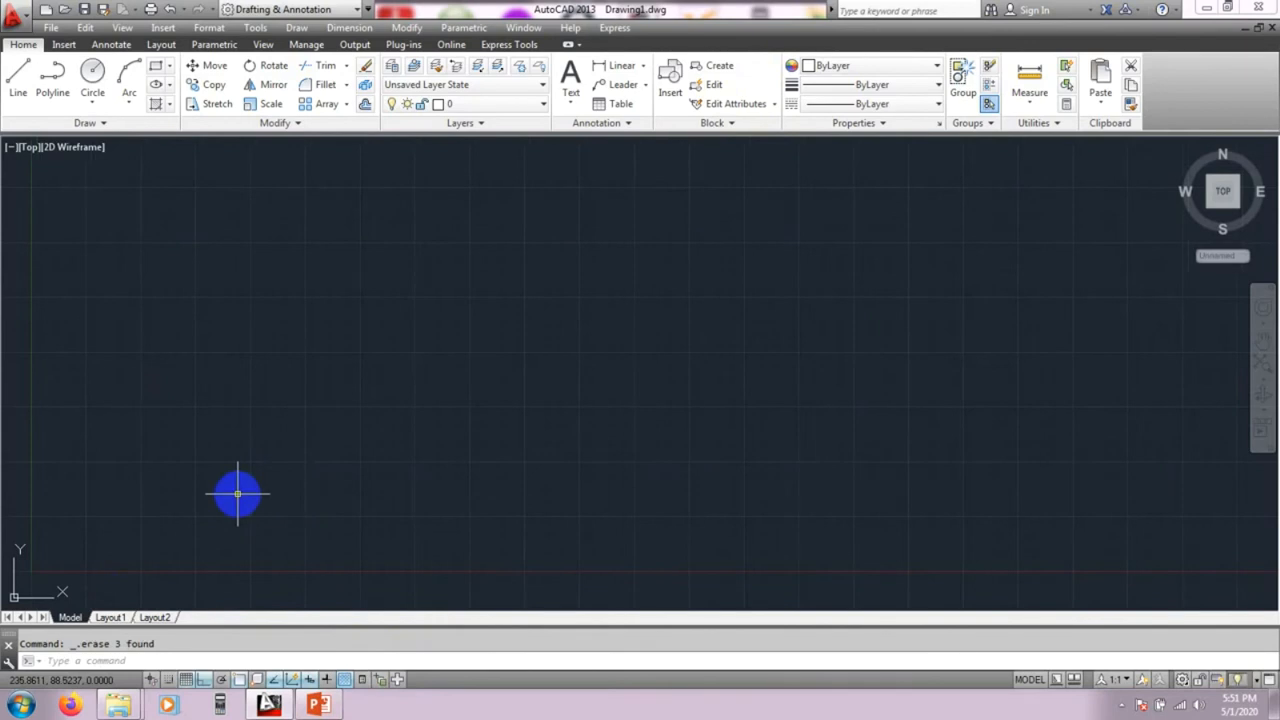
Step: Draw a large sharp-cornered rectangle in the empty drawing by picking two opposite corners
{"action": "type", "text": "c"}
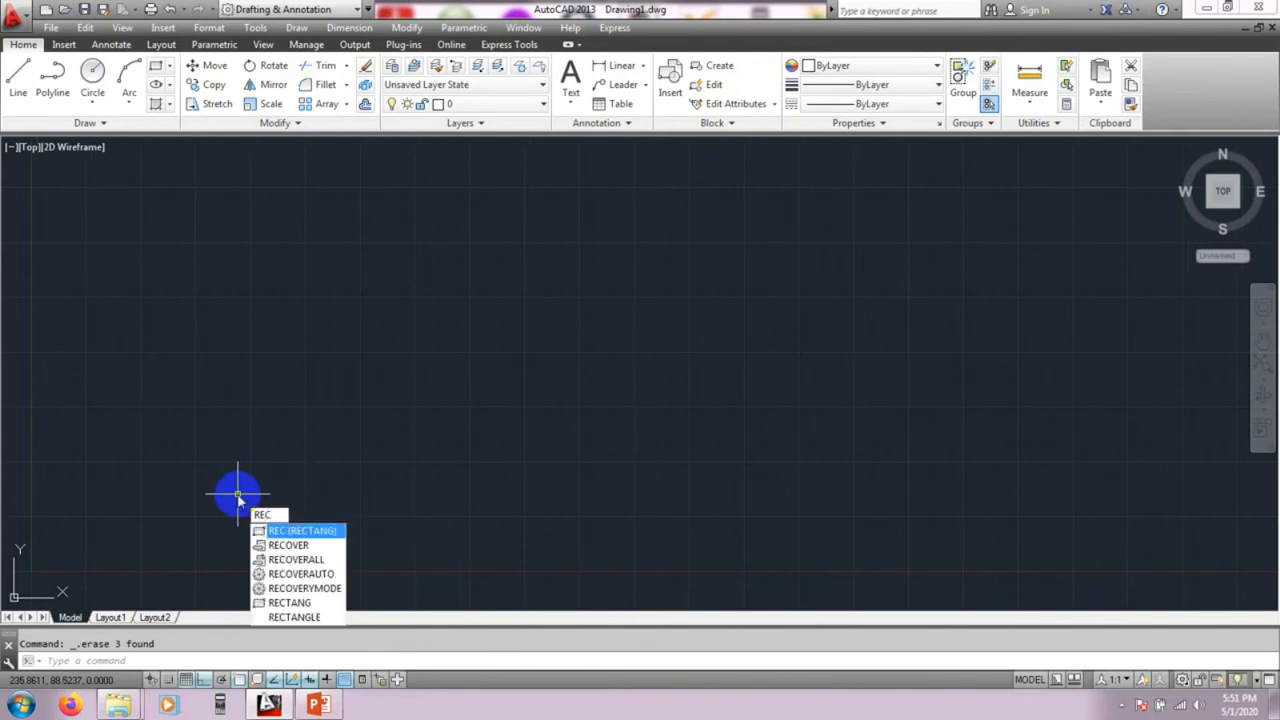
{"action": "key", "text": "Return"}
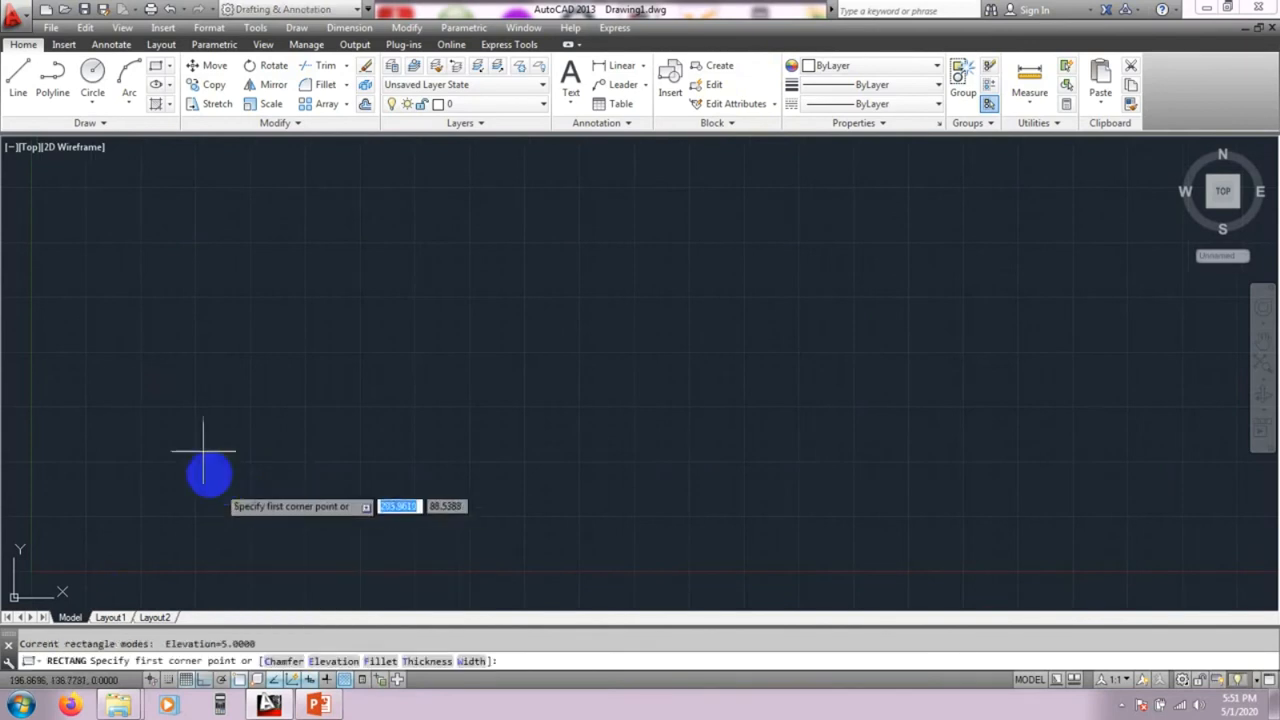
{"action": "left_click", "coordinate": [170, 66]}
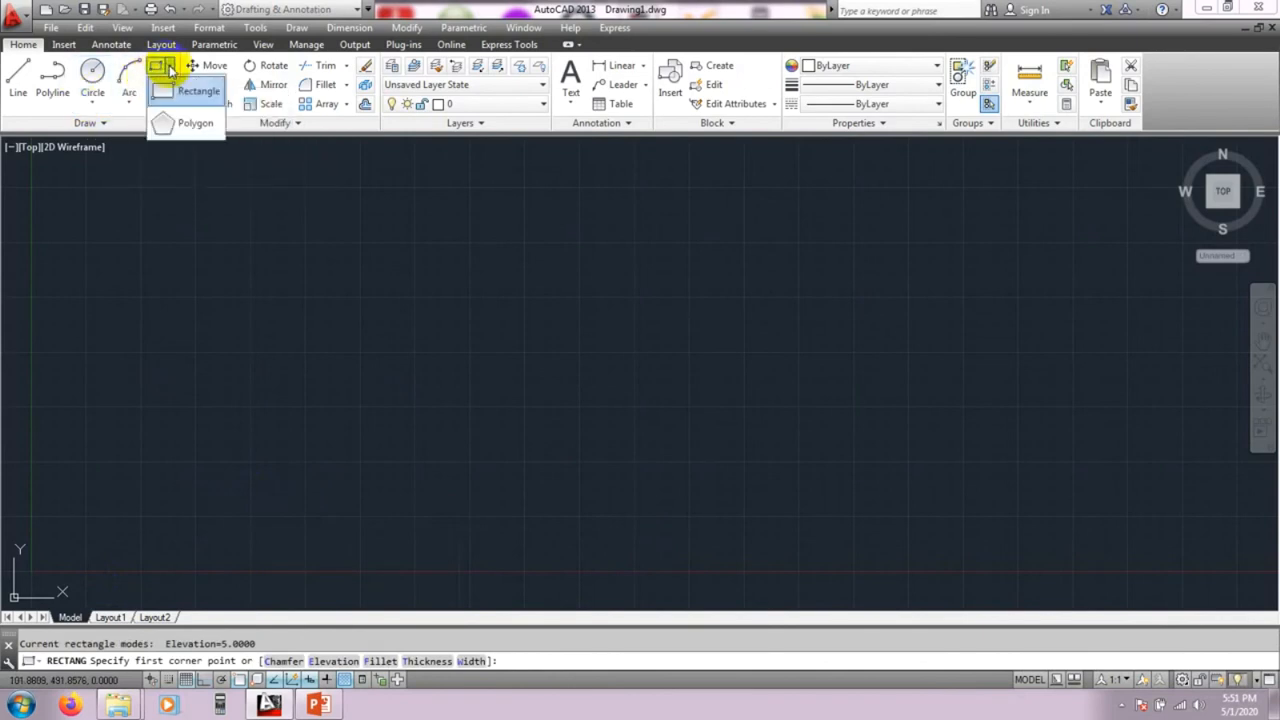
{"action": "left_click", "coordinate": [200, 352]}
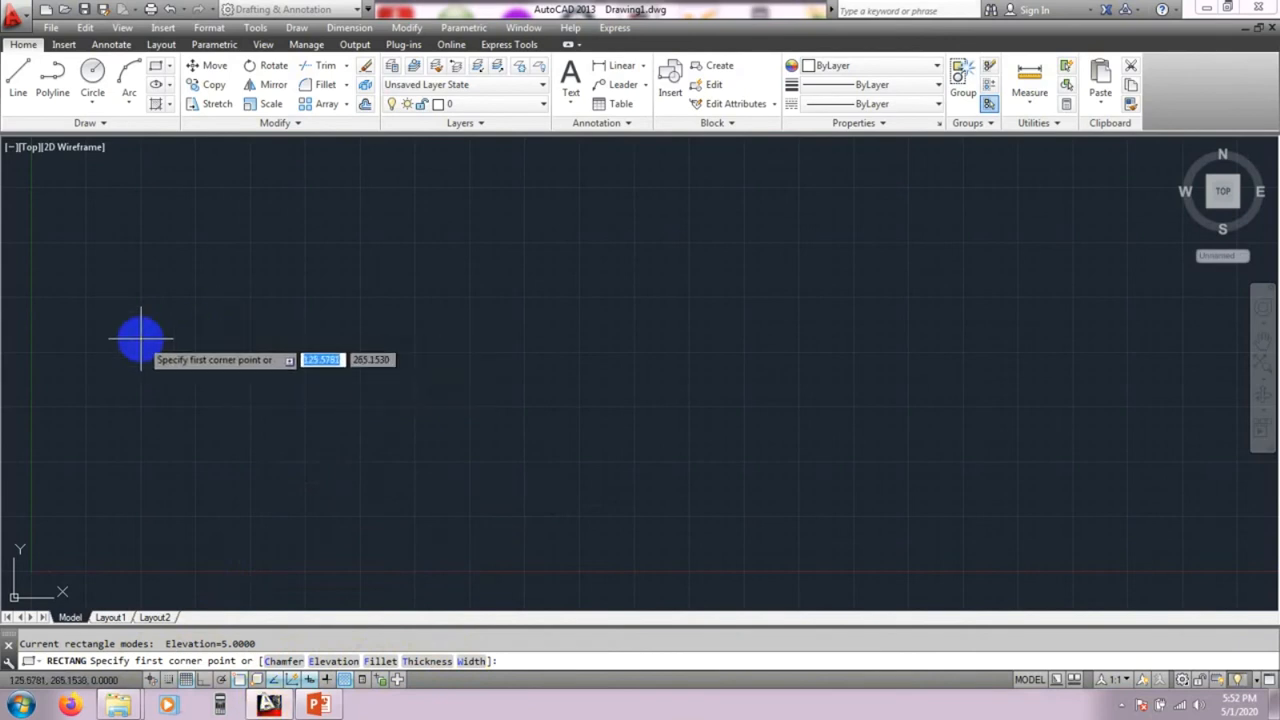
{"action": "left_click", "coordinate": [148, 253]}
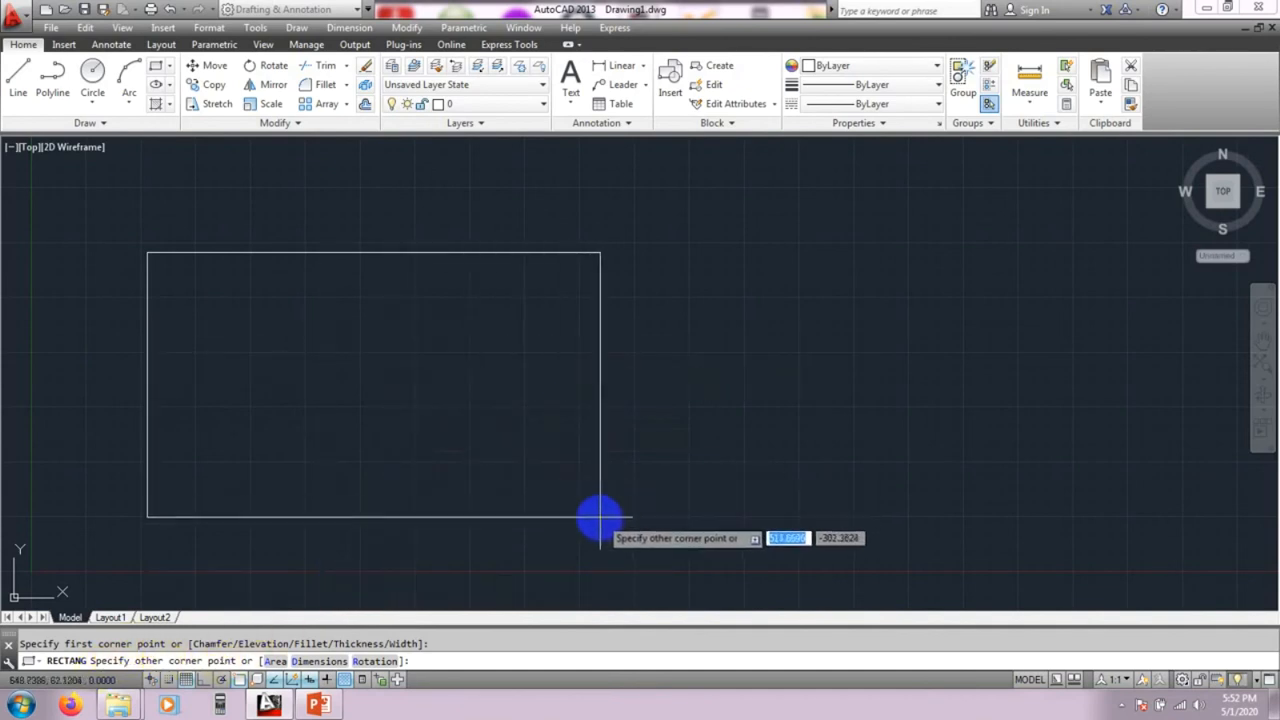
{"action": "left_click", "coordinate": [550, 511]}
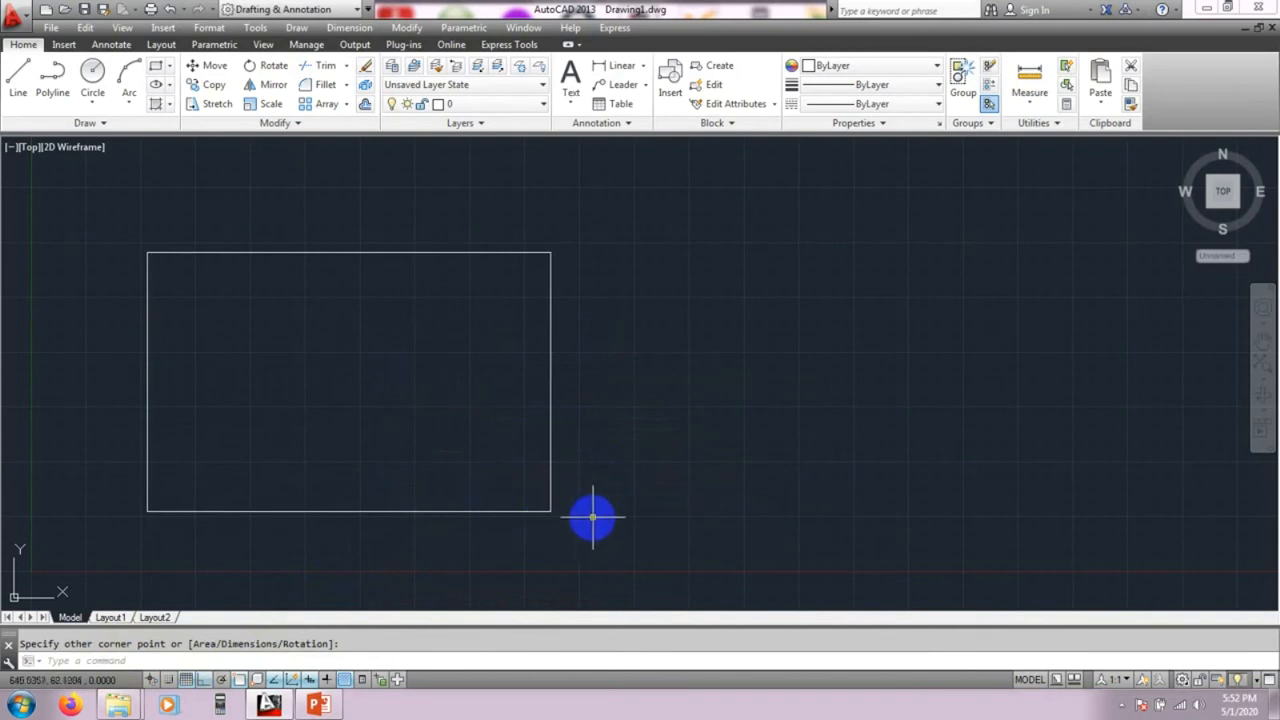
Step: Regenerate the model so the view can zoom out further, and bring up free space beside the rectangle
{"action": "scroll", "coordinate": [557, 520], "scroll_direction": "down", "scroll_amount": 2}
{"action": "mouse_move", "coordinate": [646, 458]}
{"action": "middle_mouse_down"}
{"action": "mouse_move", "coordinate": [631, 489]}
{"action": "mouse_move", "coordinate": [726, 363]}
{"action": "mouse_move", "coordinate": [631, 454]}
{"action": "middle_mouse_up"}
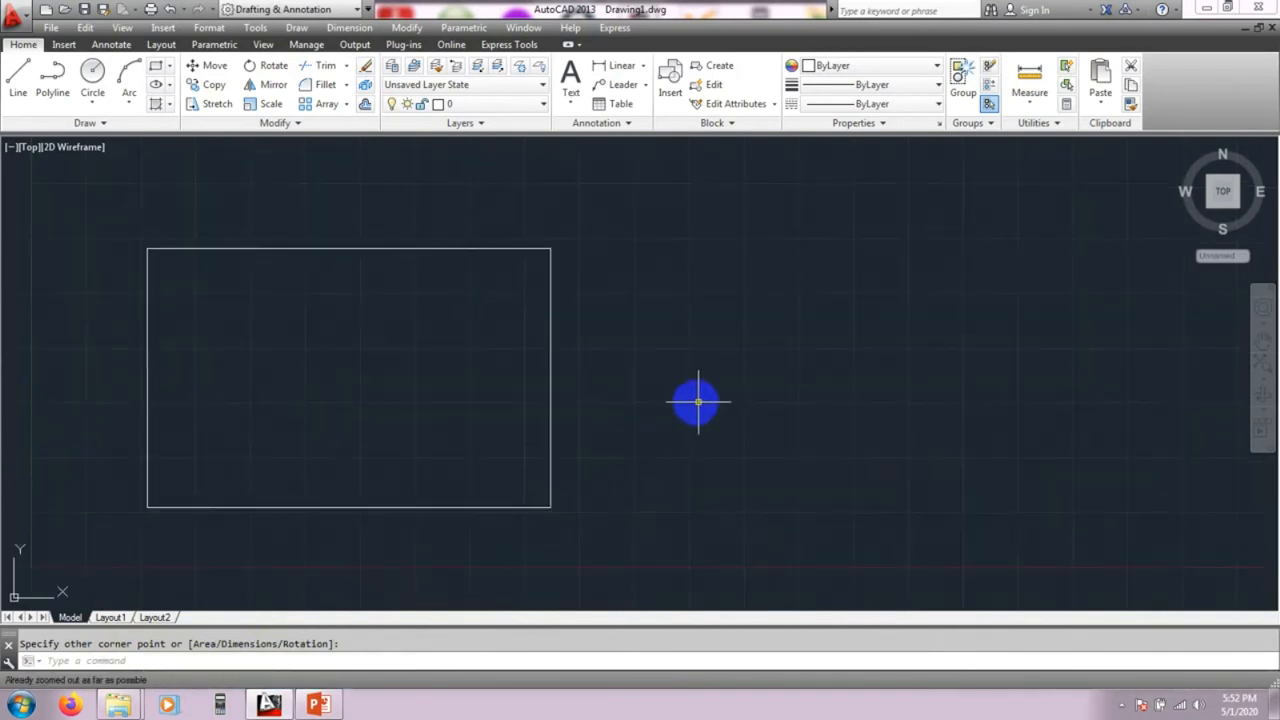
{"action": "mouse_move", "coordinate": [780, 380]}
{"action": "middle_mouse_down"}
{"action": "mouse_move", "coordinate": [851, 257]}
{"action": "mouse_move", "coordinate": [626, 346]}
{"action": "middle_mouse_up"}
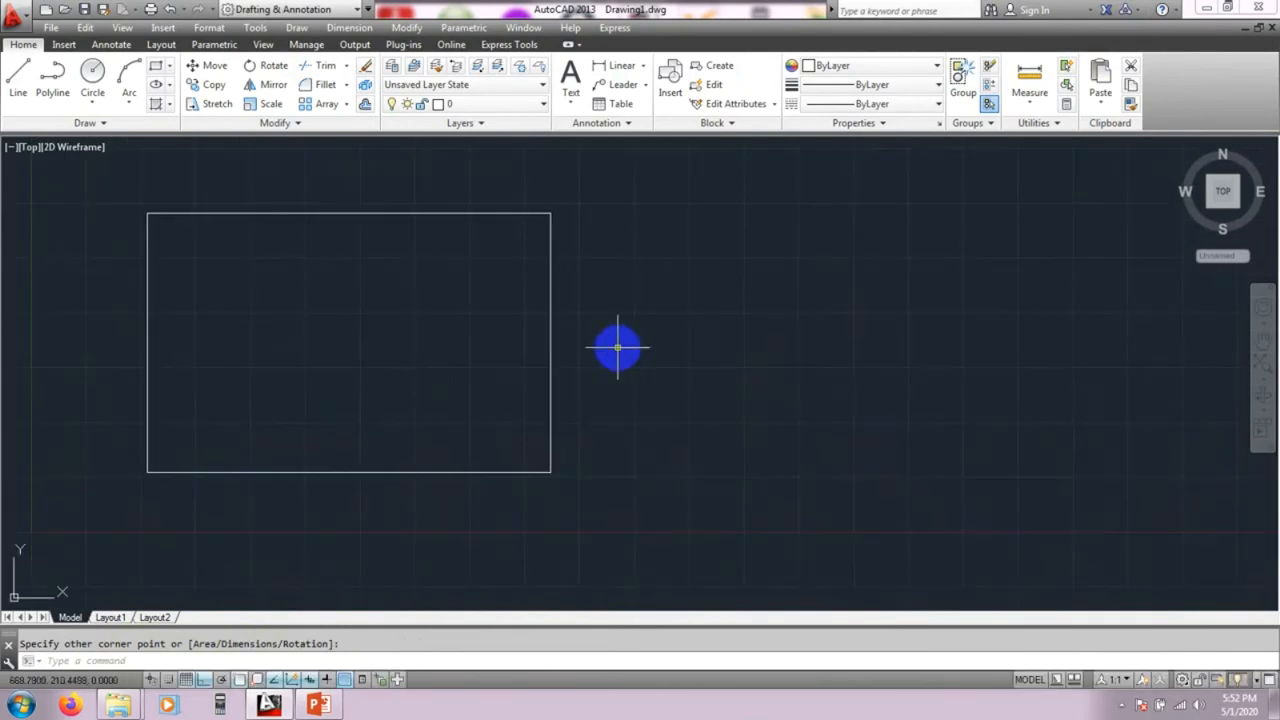
{"action": "key", "text": "Return"}
{"action": "mouse_move", "coordinate": [903, 210]}
{"action": "middle_mouse_down"}
{"action": "mouse_move", "coordinate": [686, 249]}
{"action": "mouse_move", "coordinate": [601, 238]}
{"action": "mouse_move", "coordinate": [632, 276]}
{"action": "mouse_move", "coordinate": [343, 389]}
{"action": "mouse_move", "coordinate": [551, 311]}
{"action": "middle_mouse_up"}
{"action": "scroll", "coordinate": [594, 251], "scroll_direction": "down", "scroll_amount": 2}
{"action": "scroll", "coordinate": [343, 389], "scroll_direction": "up", "scroll_amount": 2}
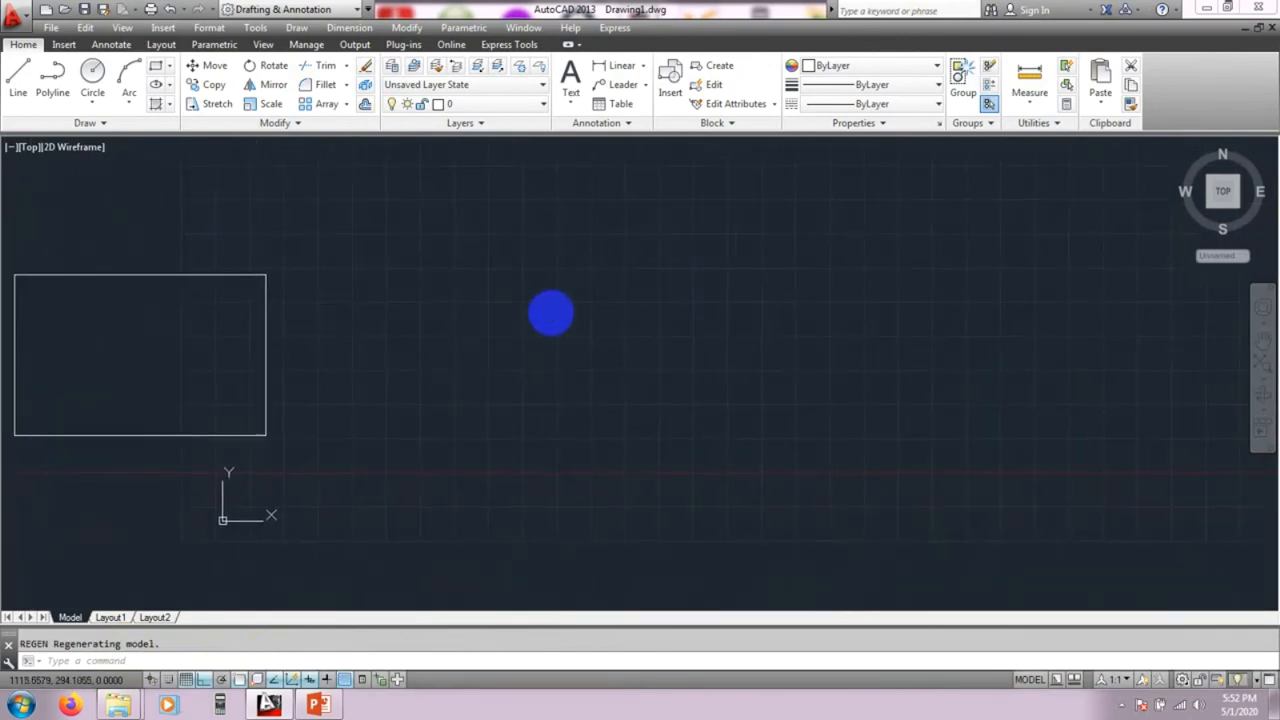
Step: Draw a rectangle beside the large one using the Area option, with area 1000 and length 50
{"action": "type", "text": "REC"}
{"action": "key", "text": "Return"}
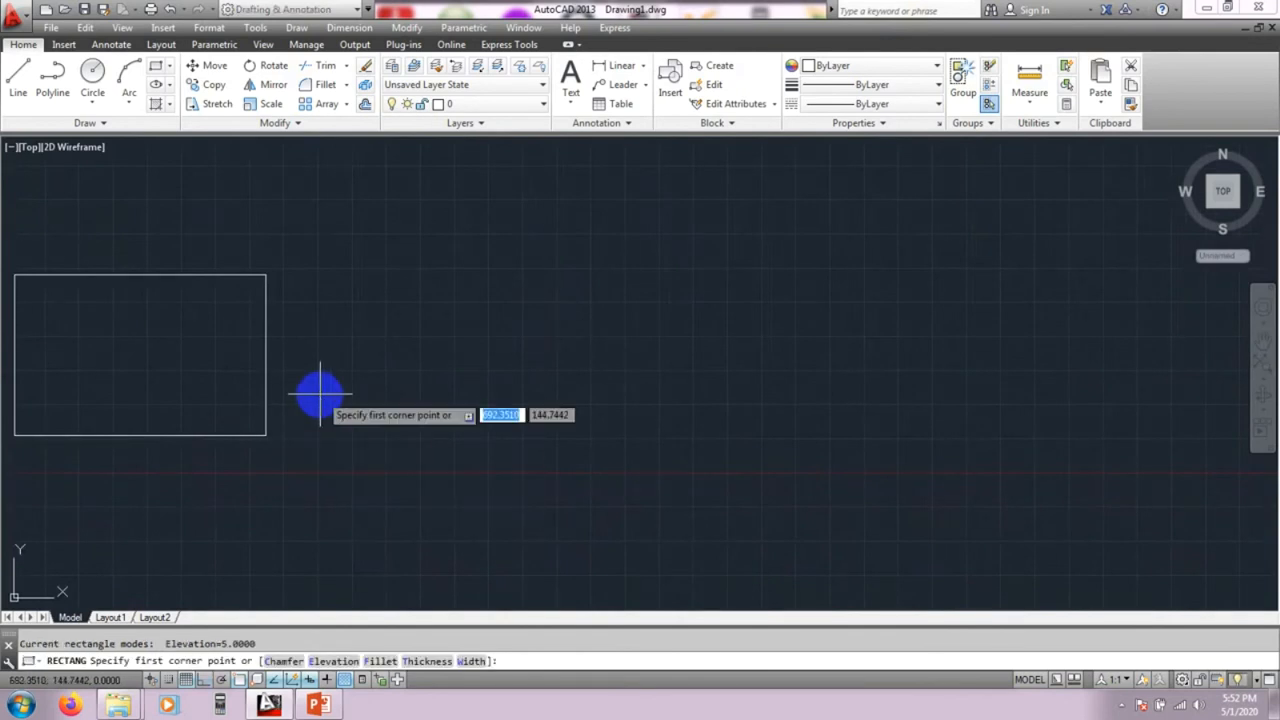
{"action": "left_click", "coordinate": [350, 299]}
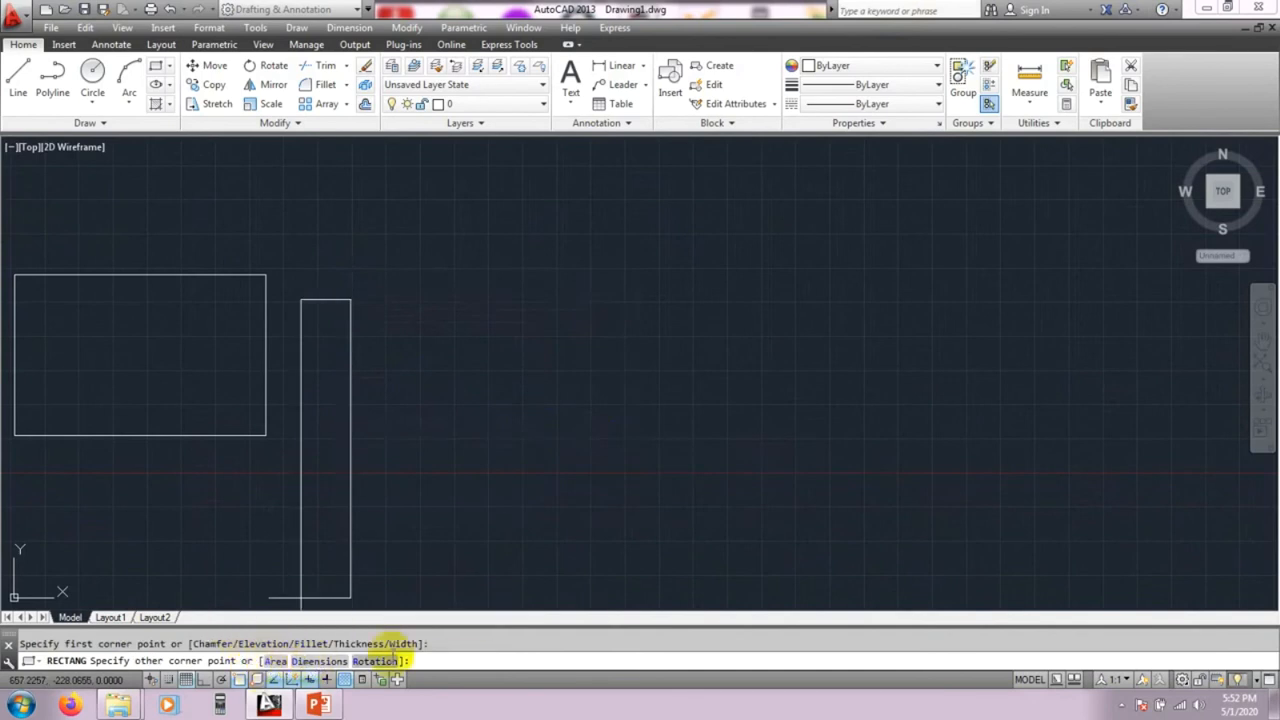
{"action": "left_click", "coordinate": [270, 661]}
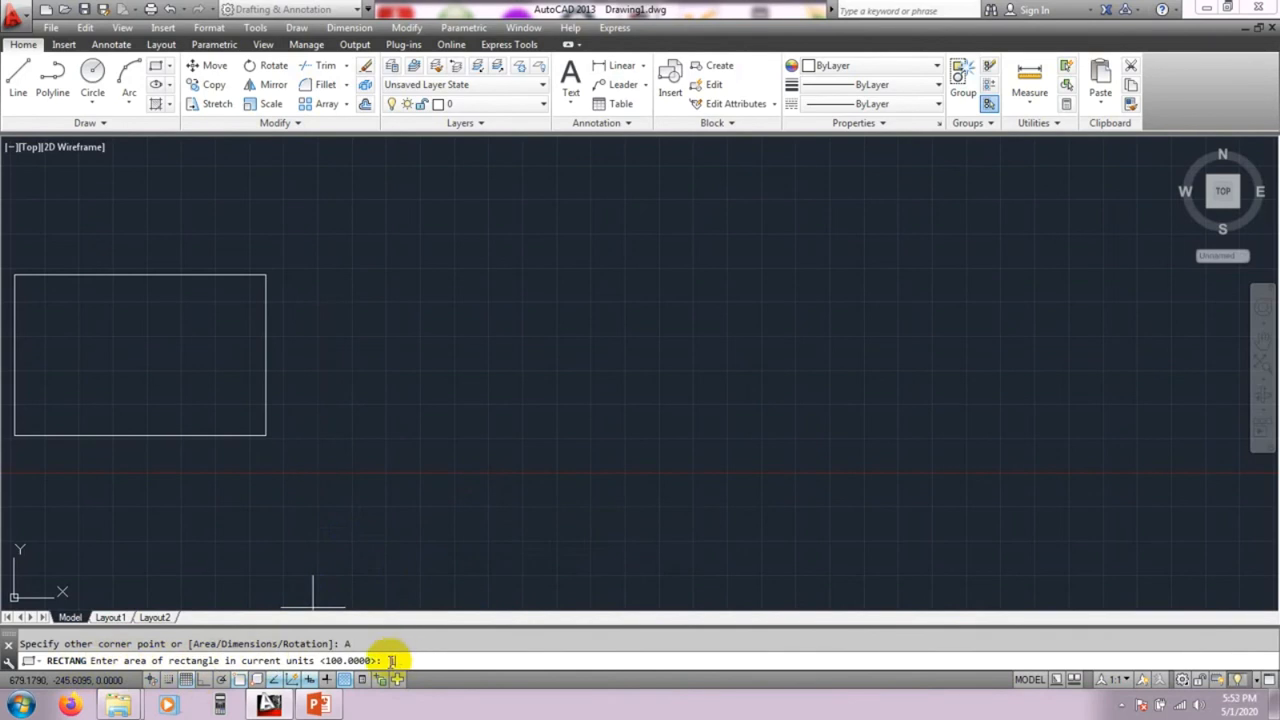
{"action": "right_click", "coordinate": [516, 492]}
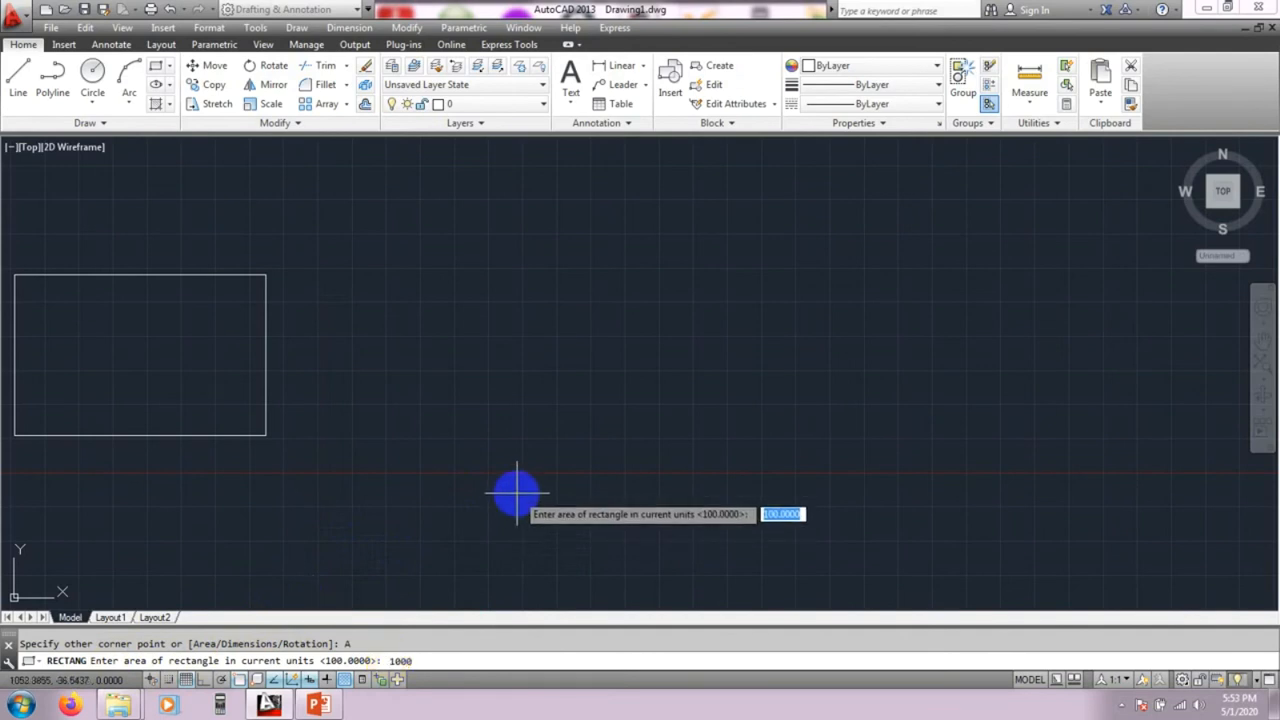
{"action": "key", "text": "Return"}
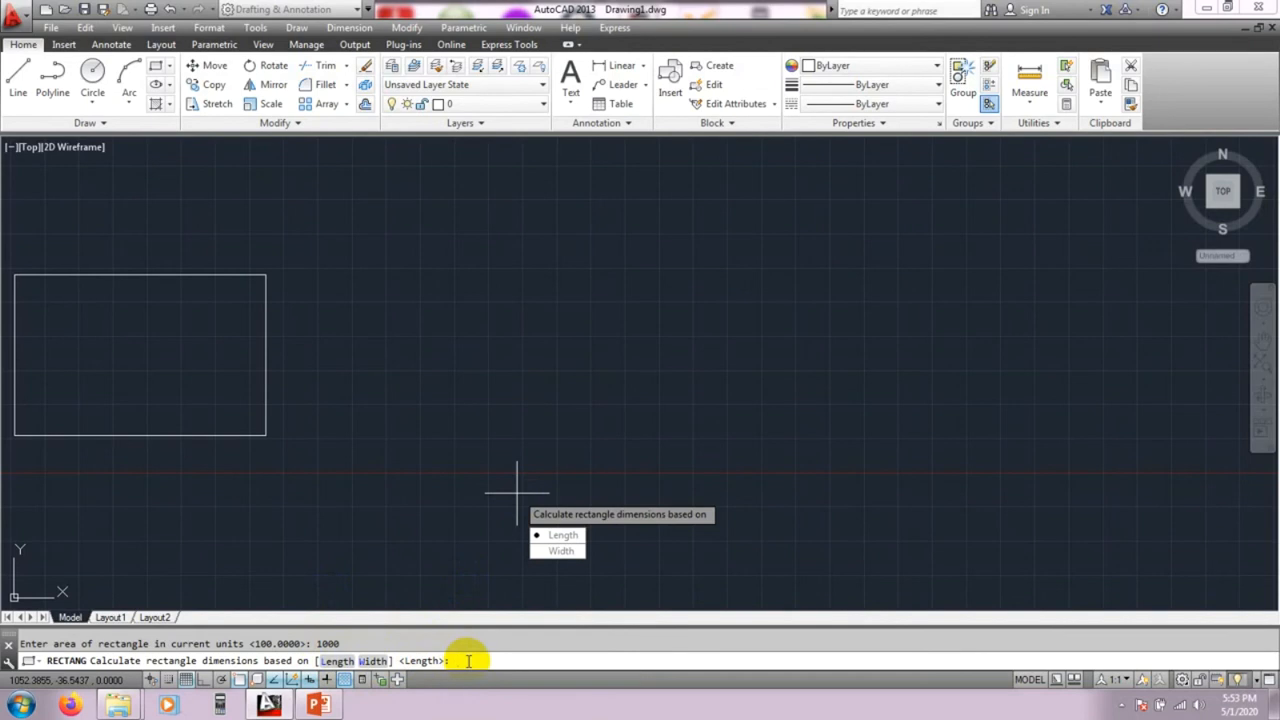
{"action": "type", "text": "50"}
{"action": "key", "text": "Return"}
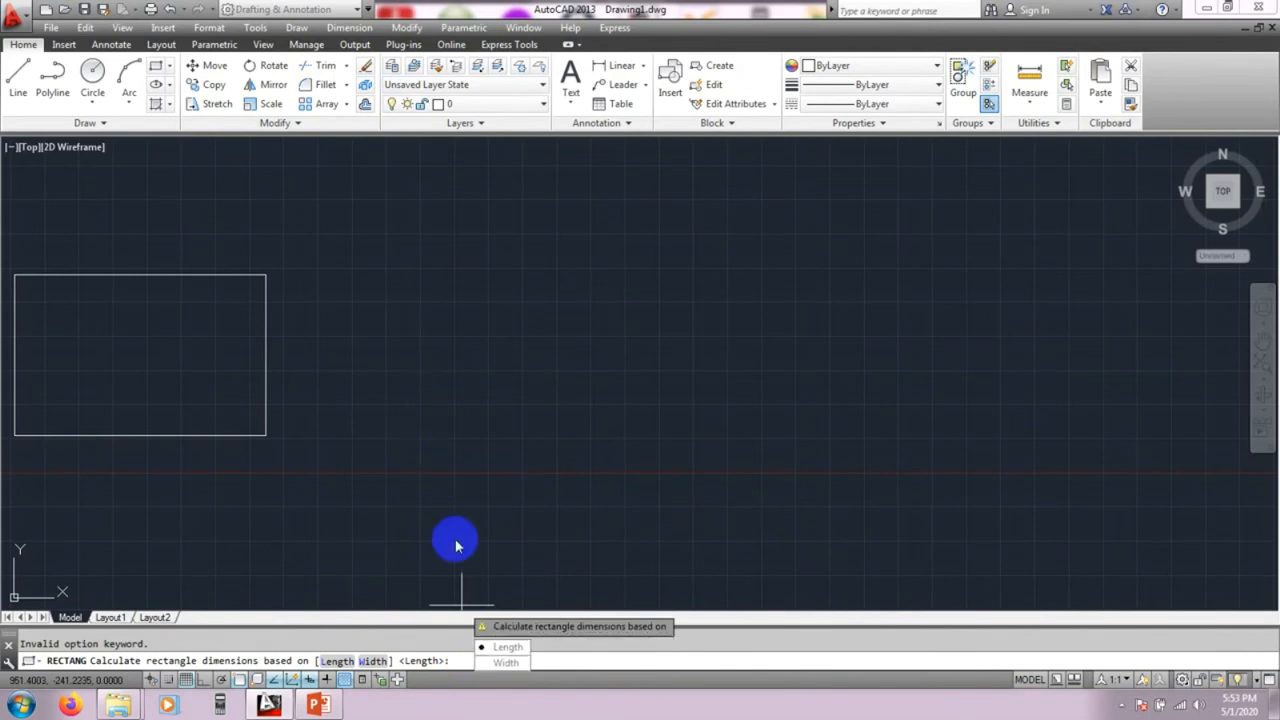
{"action": "left_click", "coordinate": [492, 648]}
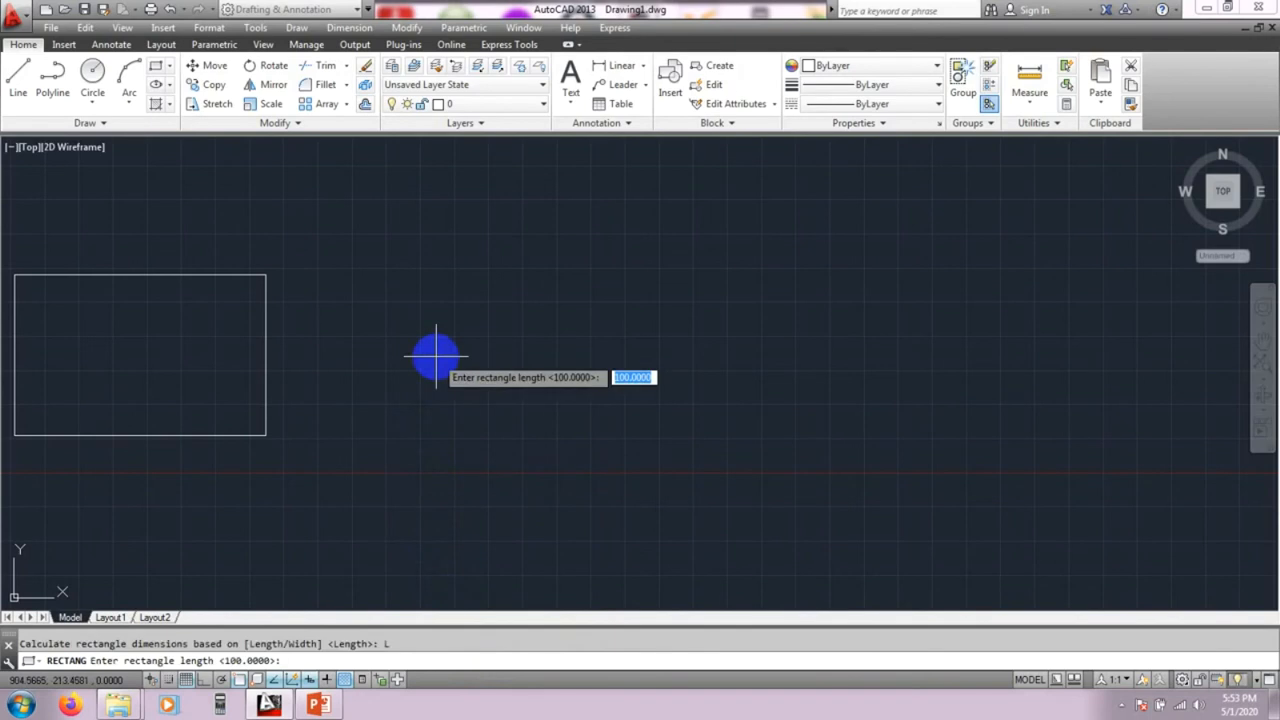
{"action": "type", "text": "50"}
{"action": "key", "text": "Return"}
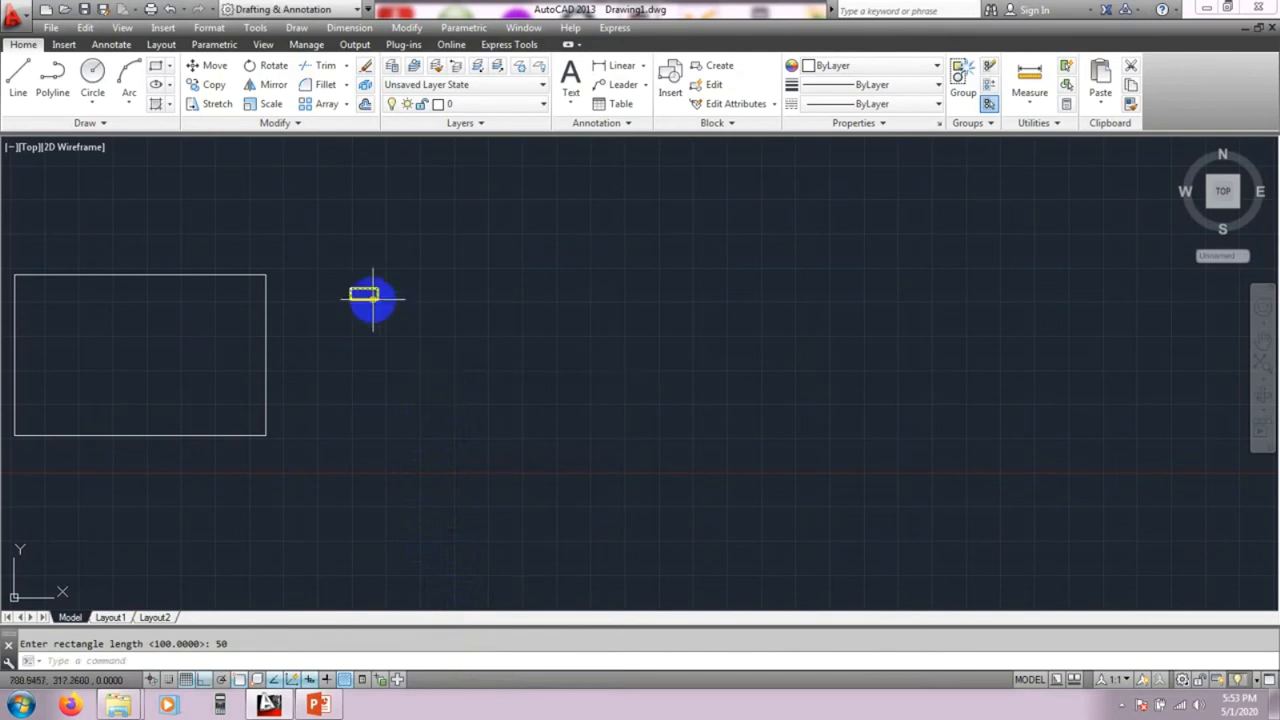
Step: Try to add a vertical linear dimension along the left edge of the small area-based rectangle
{"action": "mouse_move", "coordinate": [347, 295]}
{"action": "middle_mouse_down"}
{"action": "mouse_move", "coordinate": [394, 437]}
{"action": "mouse_move", "coordinate": [380, 429]}
{"action": "middle_mouse_up"}
{"action": "scroll", "coordinate": [420, 434], "scroll_direction": "up", "scroll_amount": 5}
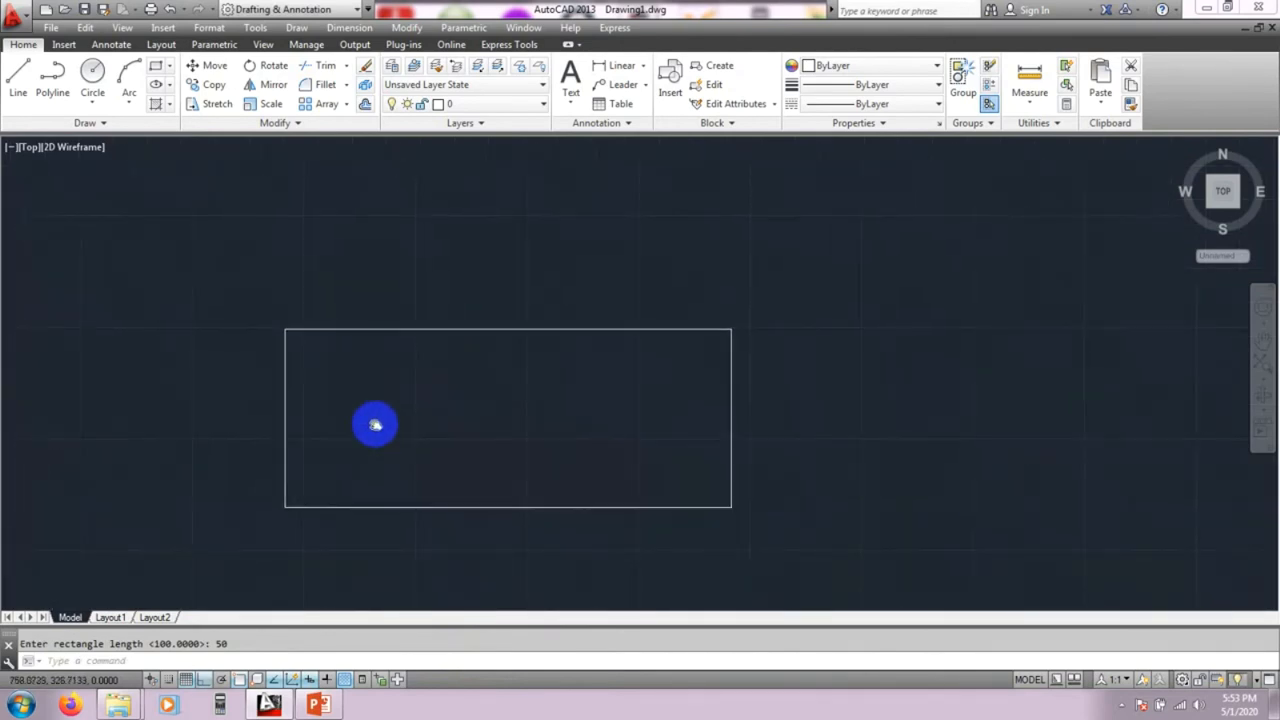
{"action": "scroll", "coordinate": [430, 408], "scroll_direction": "down", "scroll_amount": 2}
{"action": "middle_click_drag", "start_coordinate": [457, 410], "coordinate": [457, 397]}
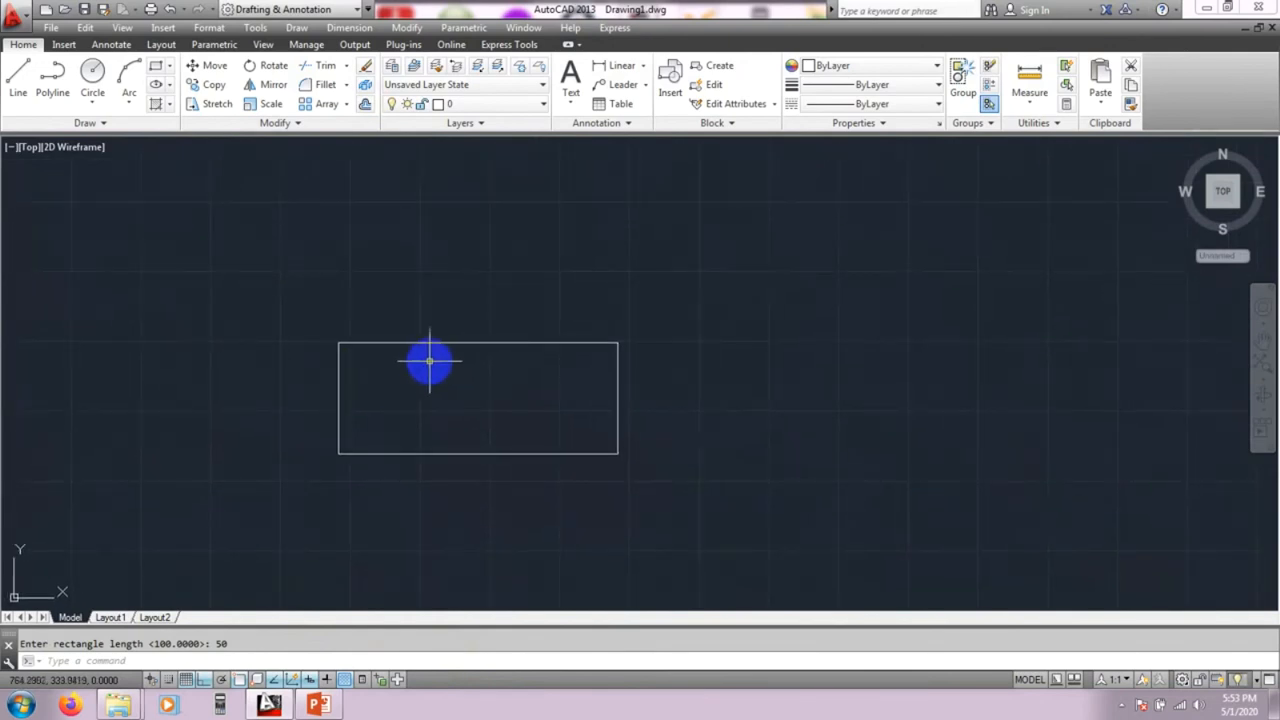
{"action": "left_click", "coordinate": [617, 68]}
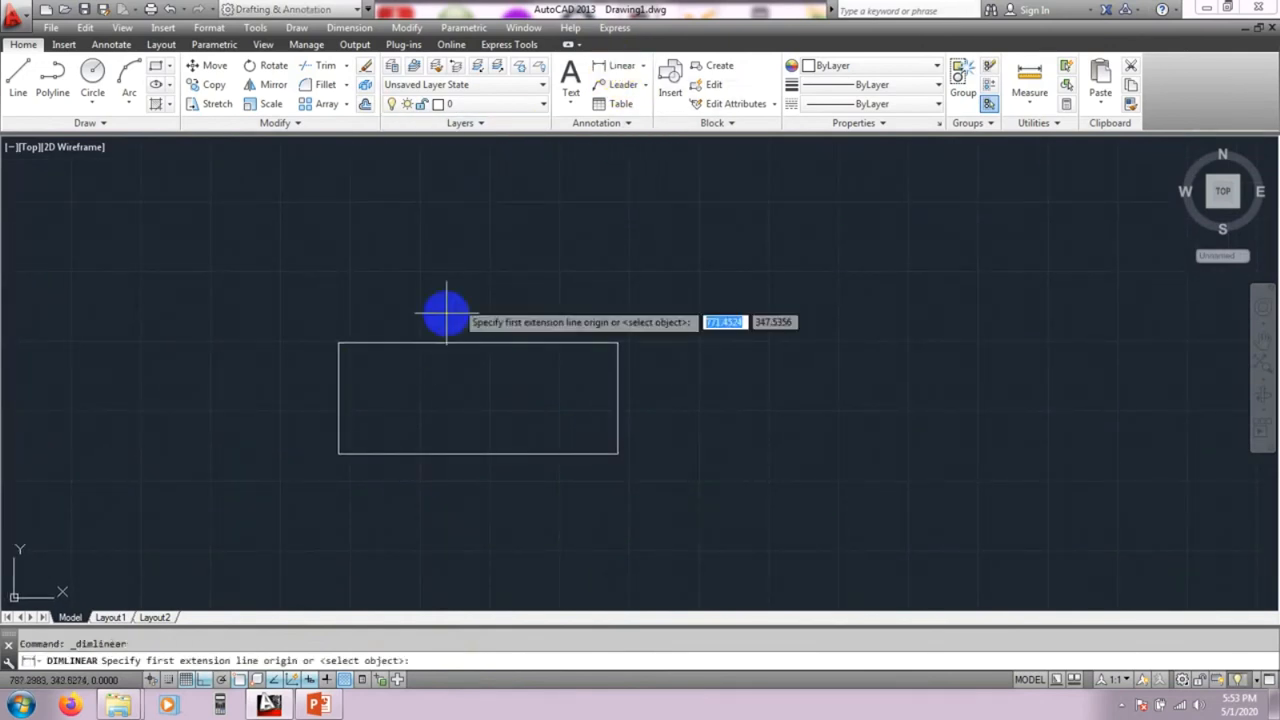
{"action": "left_click", "coordinate": [337, 377]}
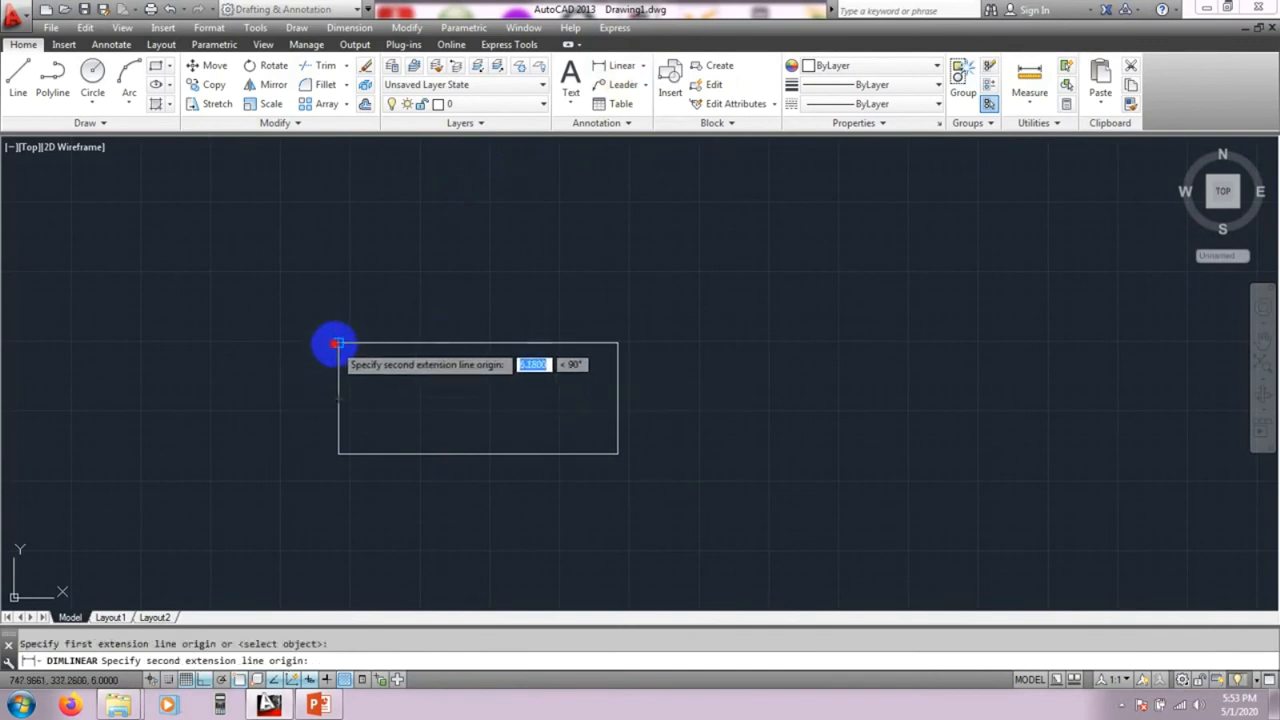
{"action": "left_click", "coordinate": [338, 450]}
{"action": "left_click", "coordinate": [321, 443]}
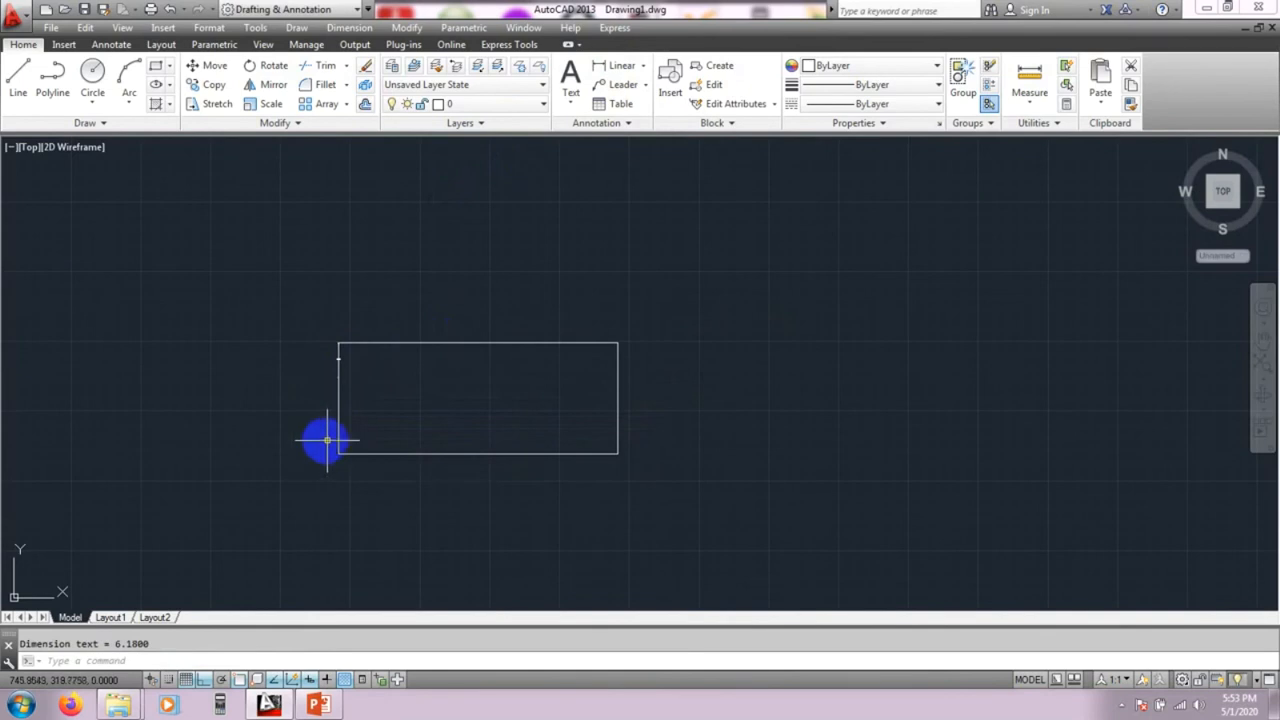
{"action": "key", "text": "Escape"}
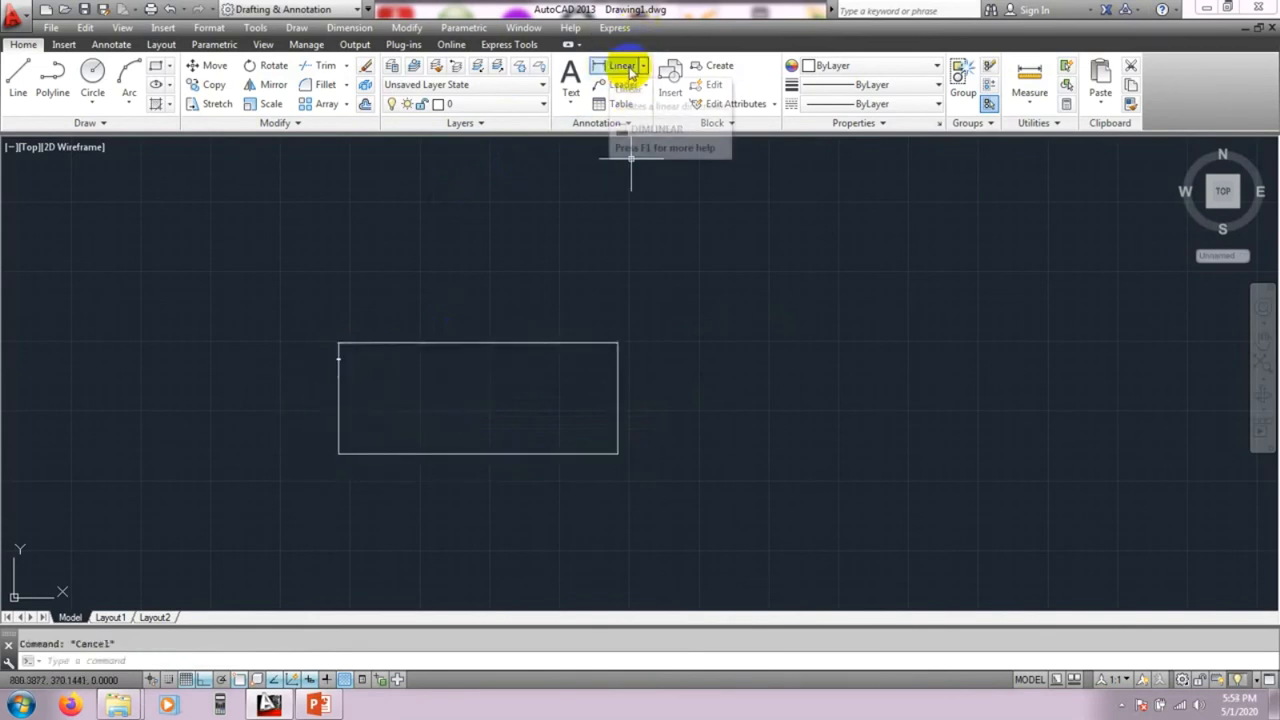
Step: Add a vertical linear dimension to the small rectangle's right side, from its lower to its upper corner, and check the text
{"action": "left_click", "coordinate": [644, 65]}
{"action": "left_click", "coordinate": [640, 96]}
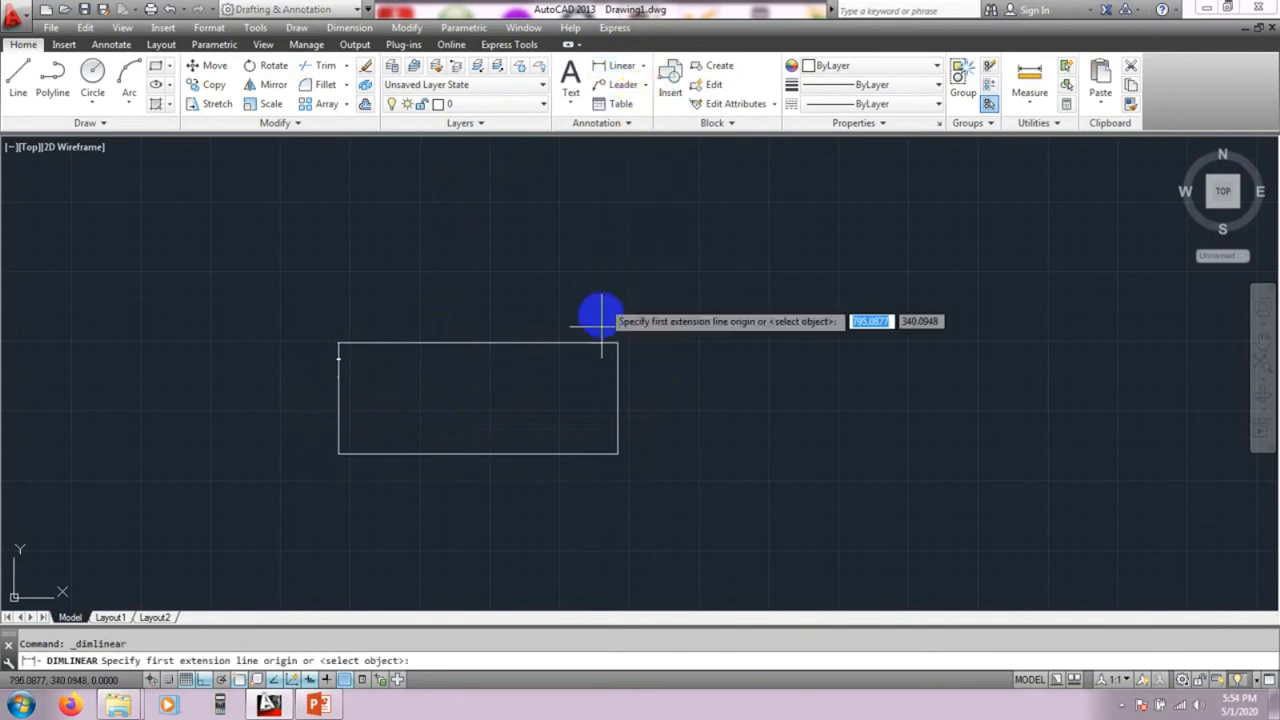
{"action": "left_click", "coordinate": [618, 454]}
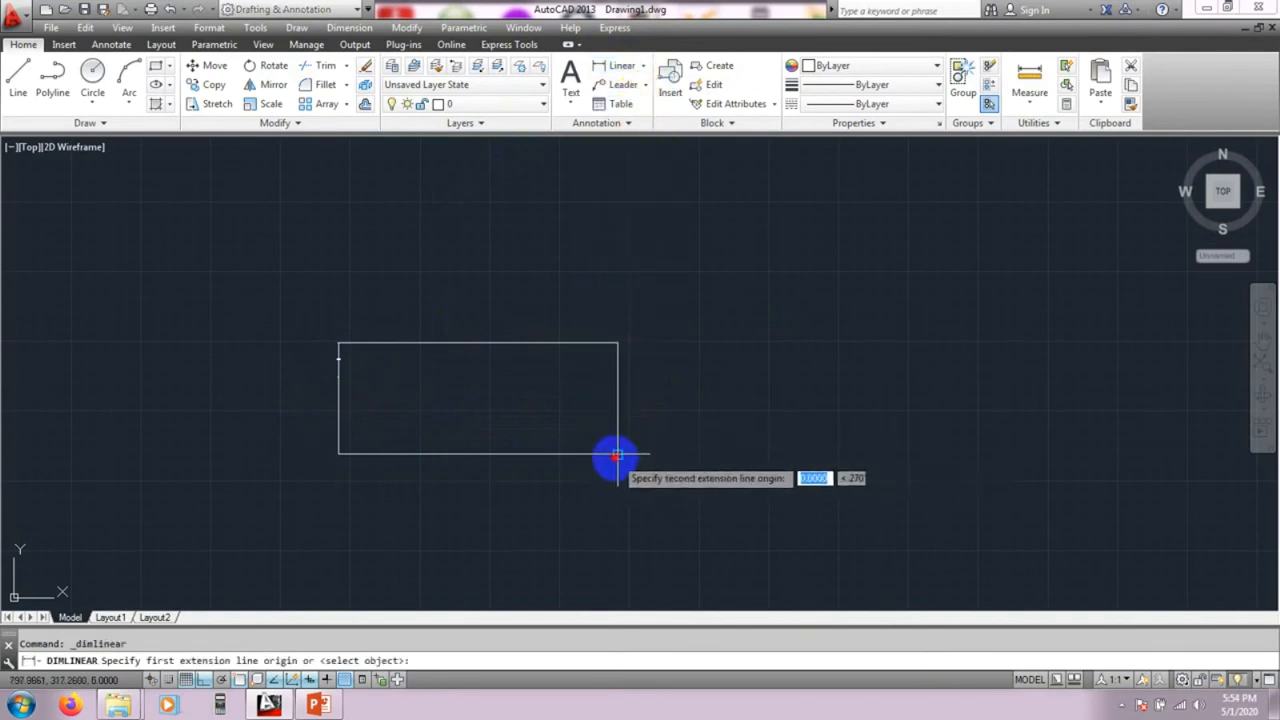
{"action": "left_click", "coordinate": [618, 344]}
{"action": "left_click", "coordinate": [649, 349]}
{"action": "scroll", "coordinate": [649, 349], "scroll_direction": "up", "scroll_amount": 6}
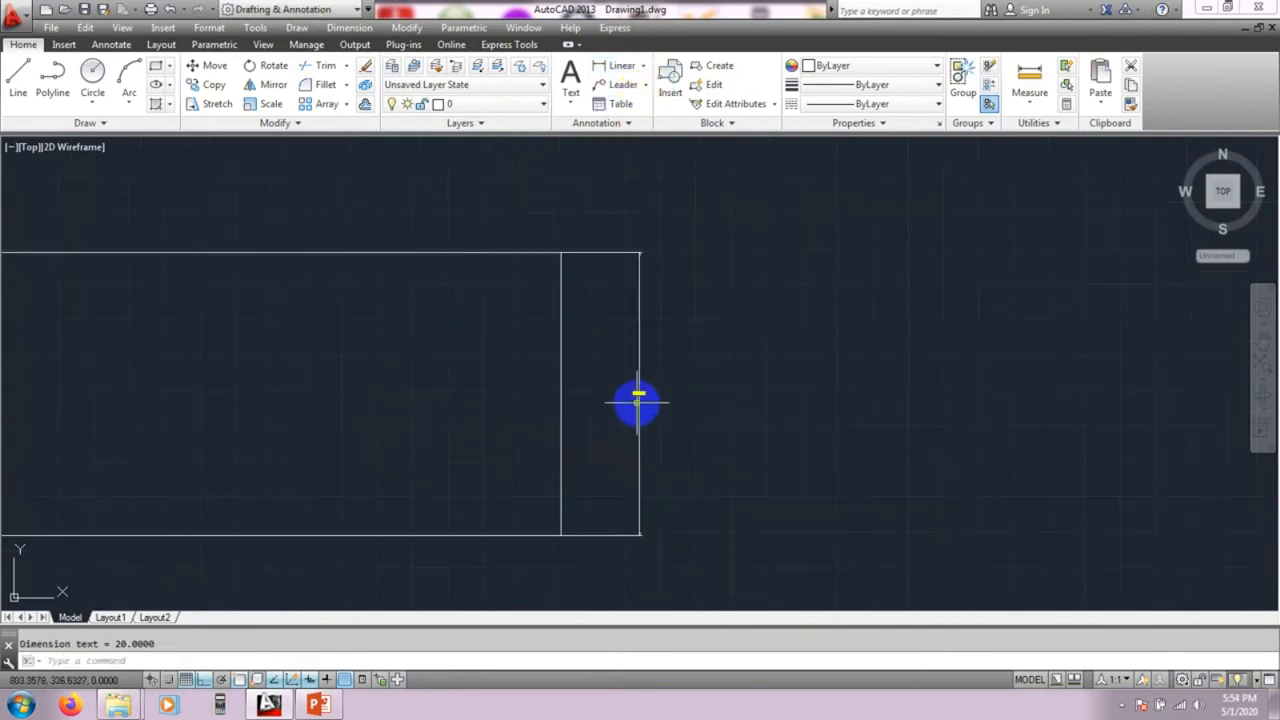
{"action": "left_click", "coordinate": [838, 400]}
{"action": "scroll", "coordinate": [838, 400], "scroll_direction": "down", "scroll_amount": 5}
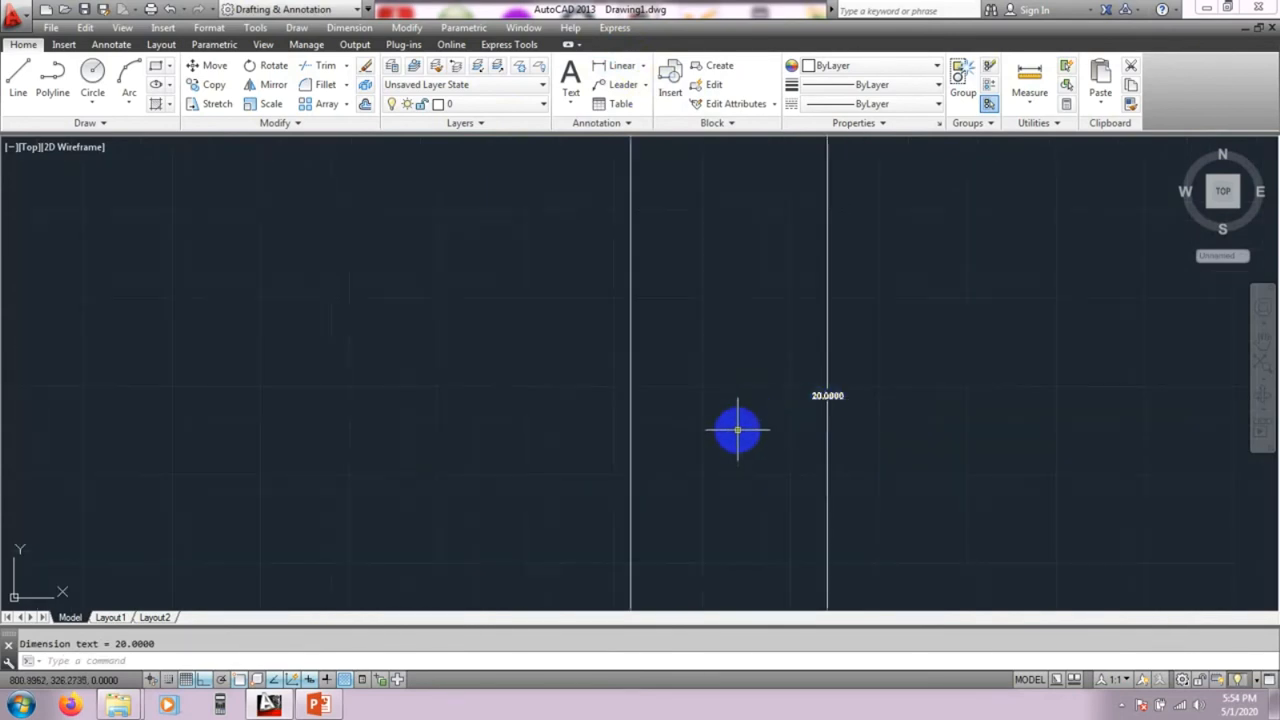
Step: Add a horizontal linear dimension below the small rectangle, spanning its bottom edge between the two lower corners
{"action": "mouse_move", "coordinate": [546, 452]}
{"action": "middle_mouse_down"}
{"action": "mouse_move", "coordinate": [526, 429]}
{"action": "mouse_move", "coordinate": [543, 394]}
{"action": "middle_mouse_up"}
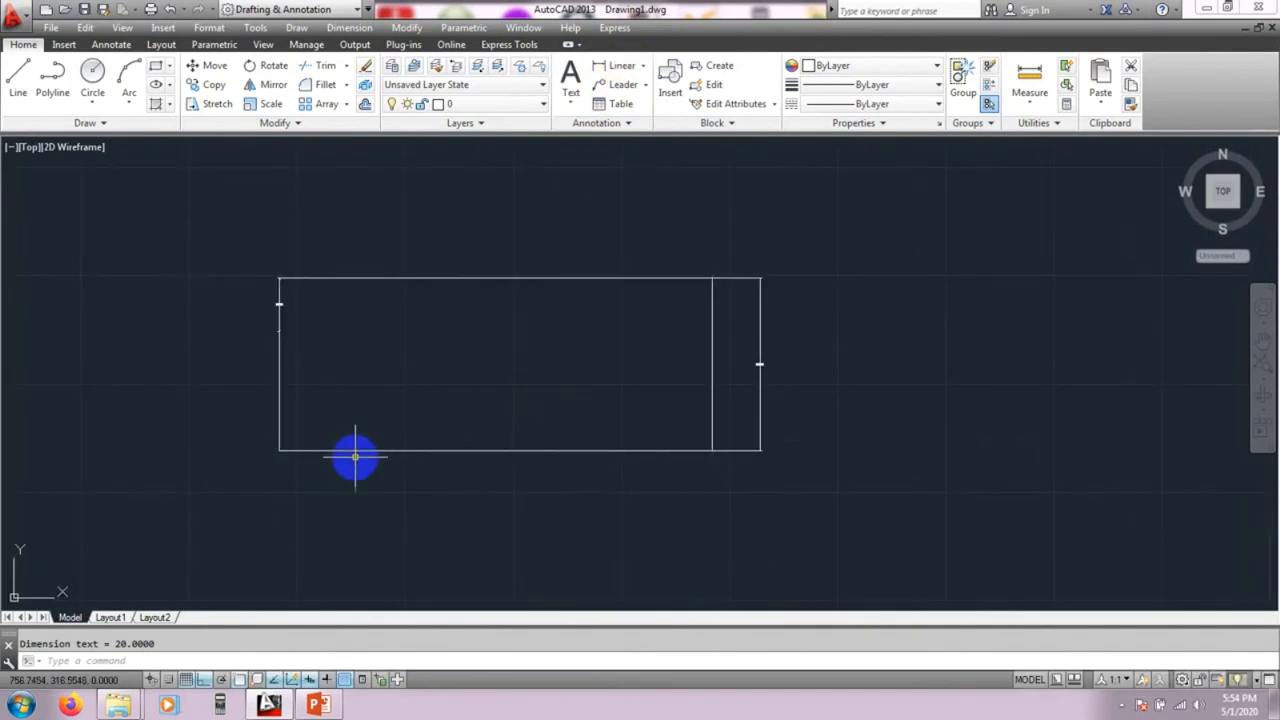
{"action": "key", "text": "Return"}
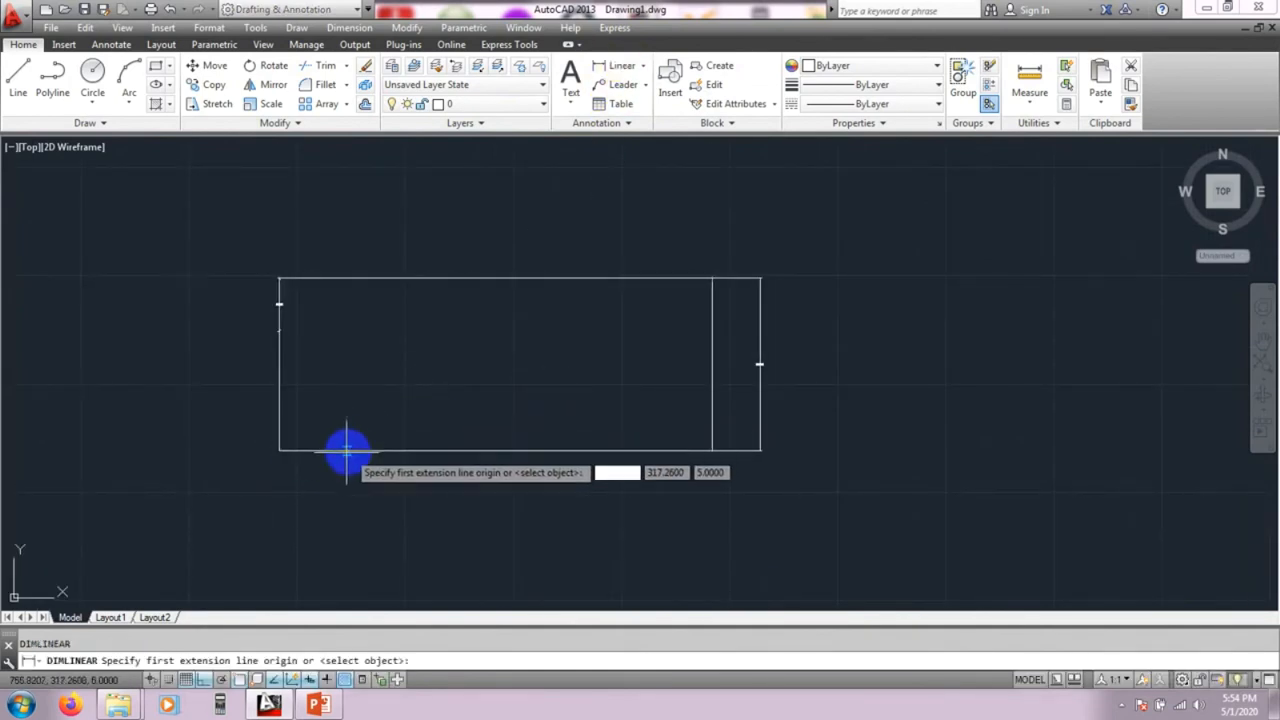
{"action": "left_click", "coordinate": [280, 449]}
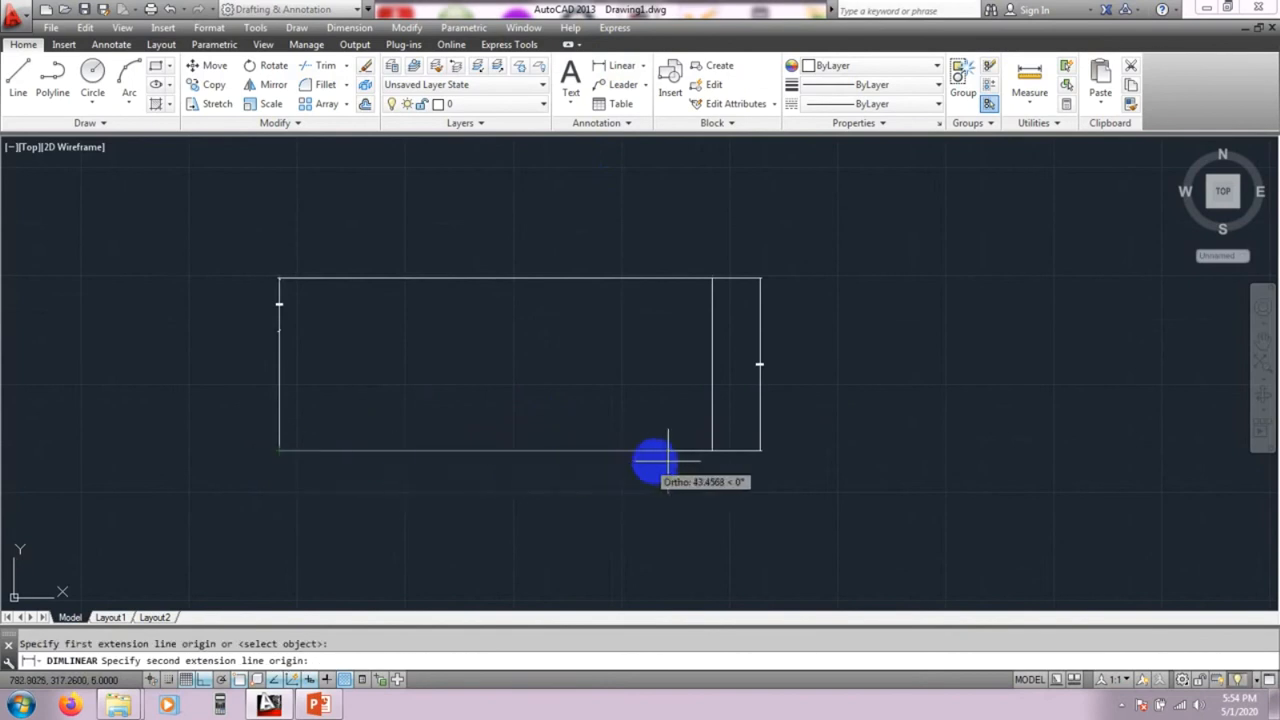
{"action": "left_click", "coordinate": [711, 450]}
{"action": "left_click", "coordinate": [701, 477]}
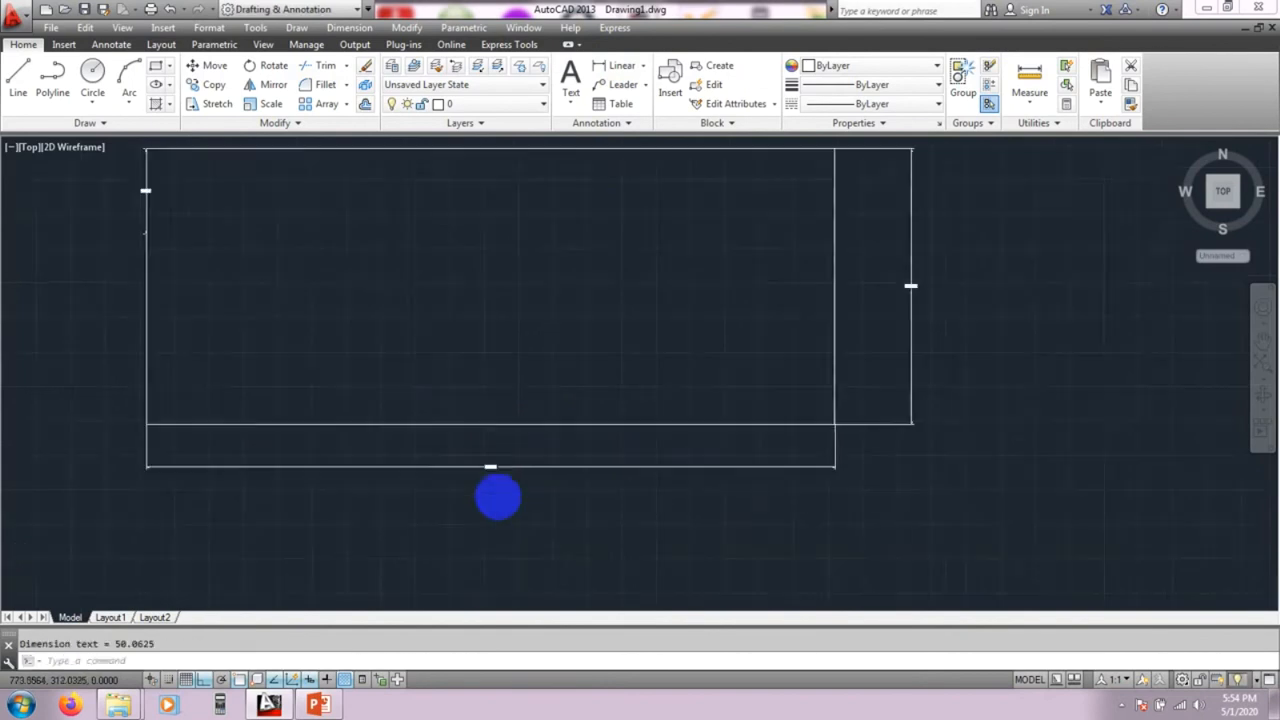
Step: Examine the text of the horizontal dimension below the small rectangle and check the dimensioned shape as a whole
{"action": "scroll", "coordinate": [501, 495], "scroll_direction": "up", "scroll_amount": 6}
{"action": "middle_click_drag", "start_coordinate": [378, 352], "coordinate": [495, 462]}
{"action": "scroll", "coordinate": [441, 345], "scroll_direction": "down", "scroll_amount": 8}
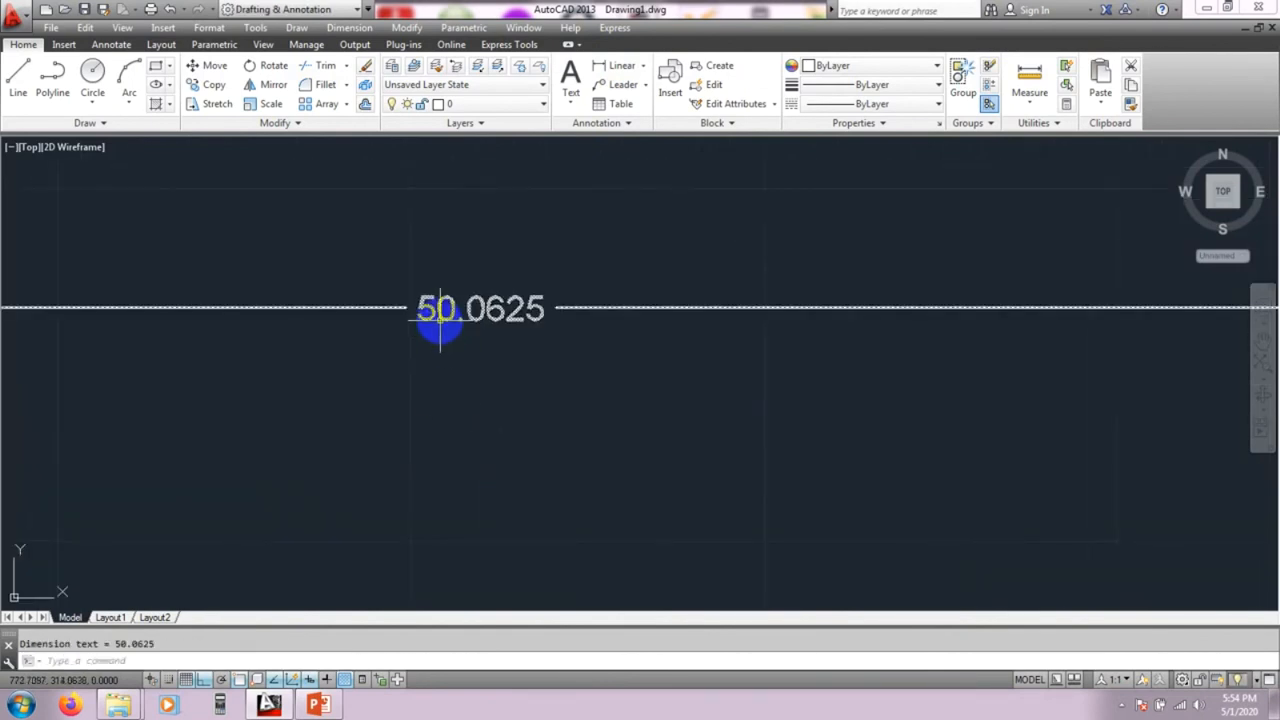
{"action": "middle_click_drag", "start_coordinate": [195, 400], "coordinate": [363, 457]}
{"action": "scroll", "coordinate": [223, 409], "scroll_direction": "up", "scroll_amount": 8}
{"action": "scroll", "coordinate": [384, 425], "scroll_direction": "down", "scroll_amount": 6}
{"action": "middle_click_drag", "start_coordinate": [609, 449], "coordinate": [334, 474]}
{"action": "middle_click_drag", "start_coordinate": [557, 384], "coordinate": [526, 406]}
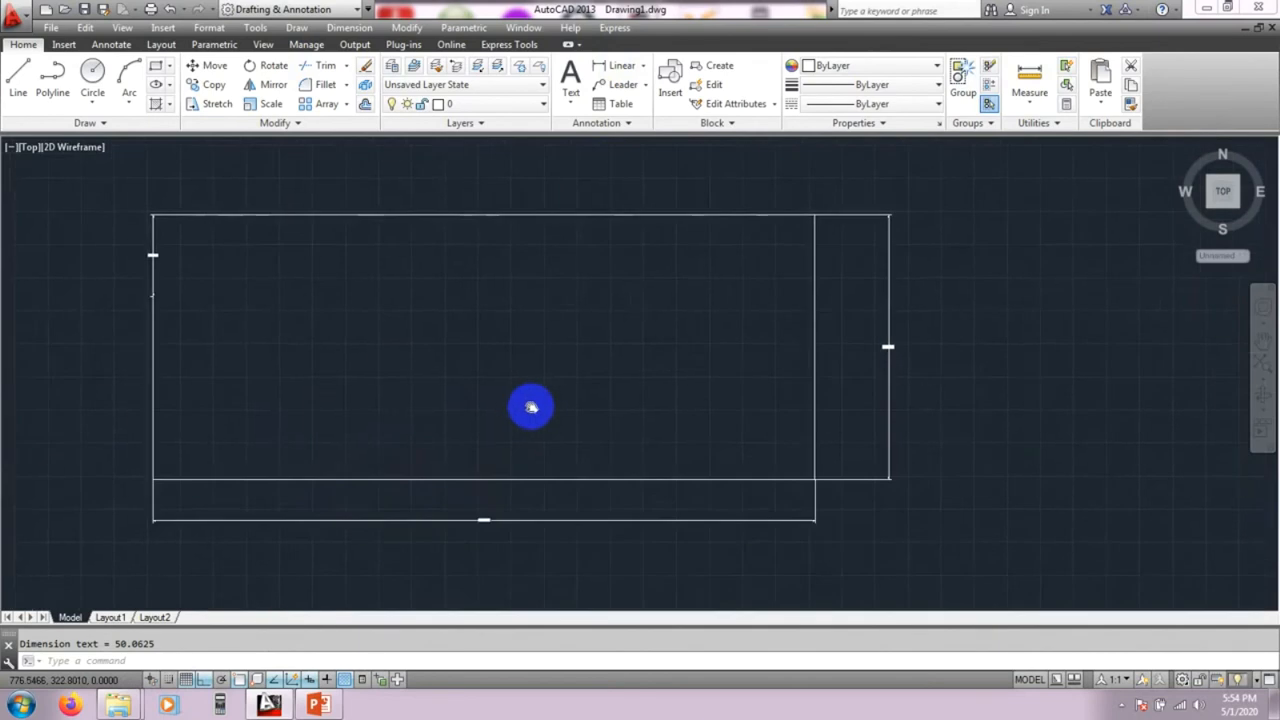
Step: Modify the Standard dimension style so that its text height is 5
{"action": "left_click", "coordinate": [210, 28]}
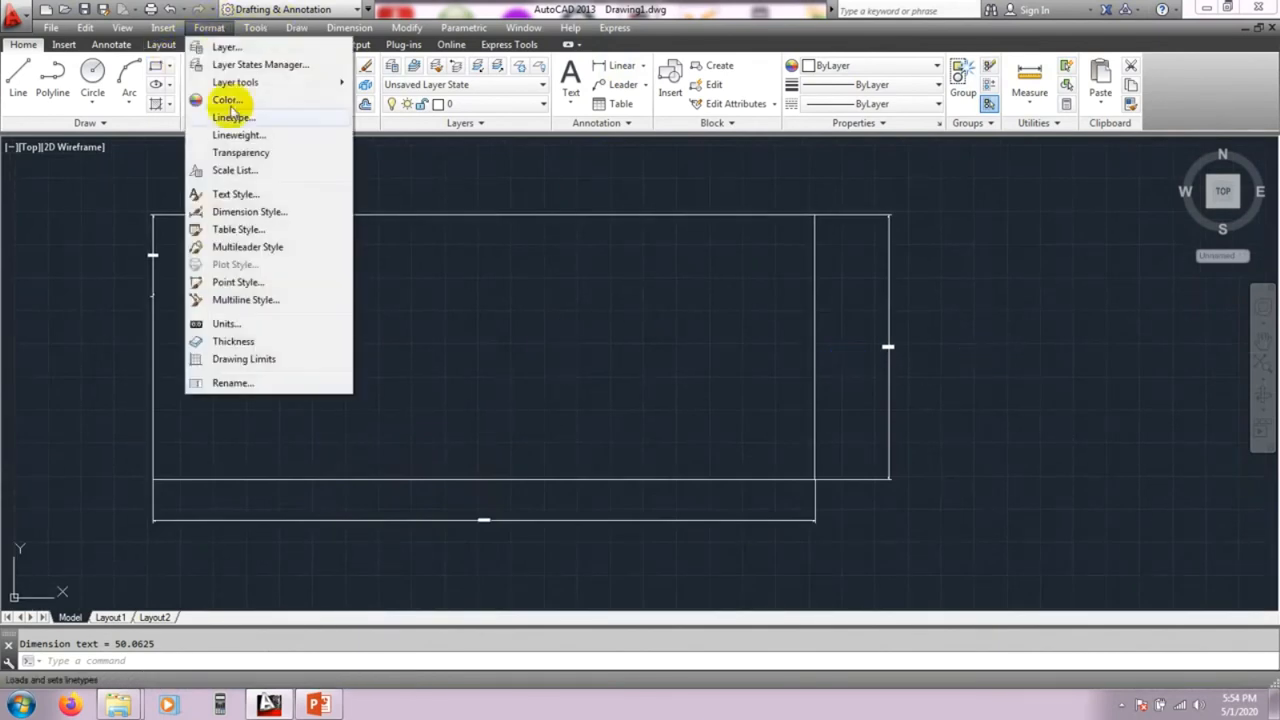
{"action": "left_click", "coordinate": [237, 213]}
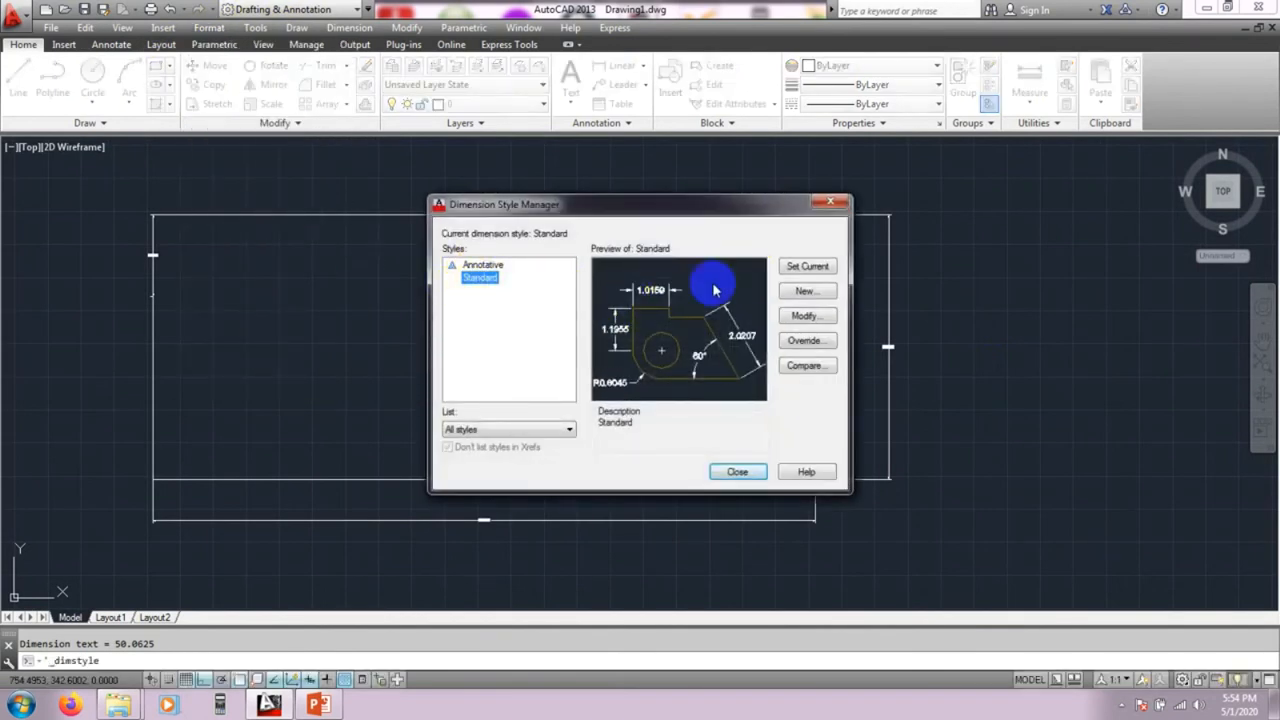
{"action": "left_click", "coordinate": [805, 316]}
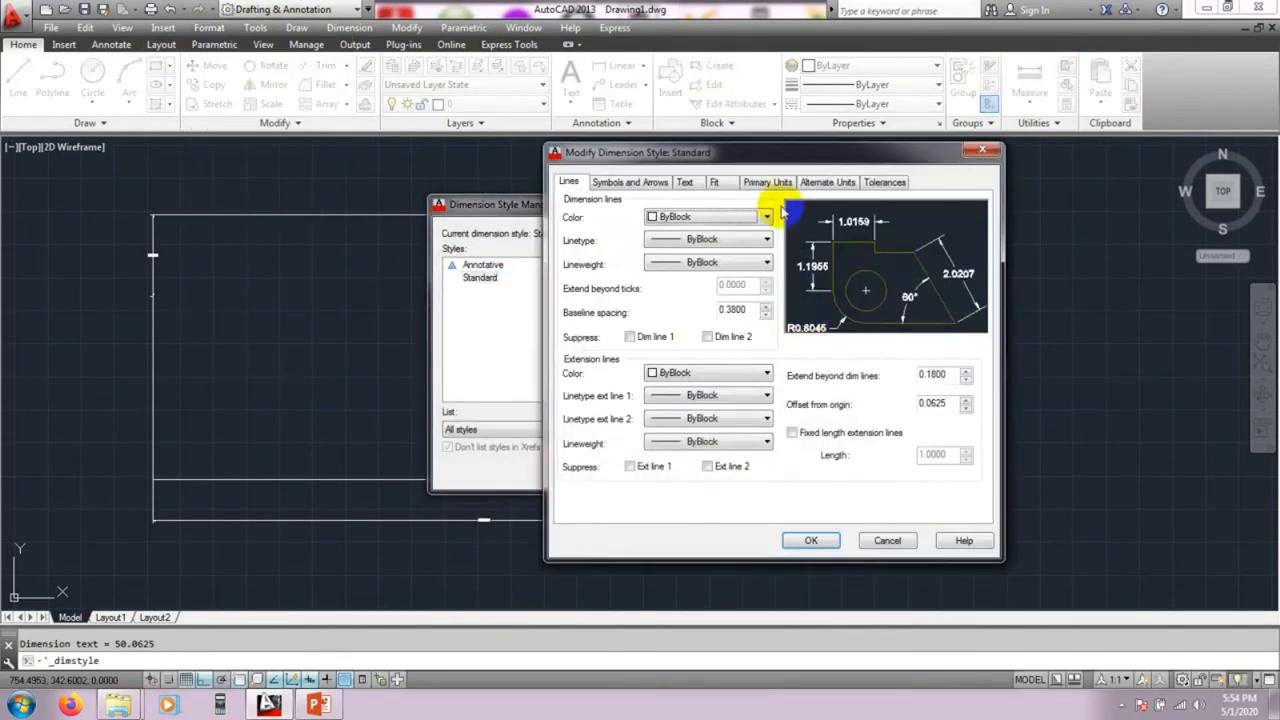
{"action": "left_click_drag", "start_coordinate": [784, 154], "coordinate": [720, 161]}
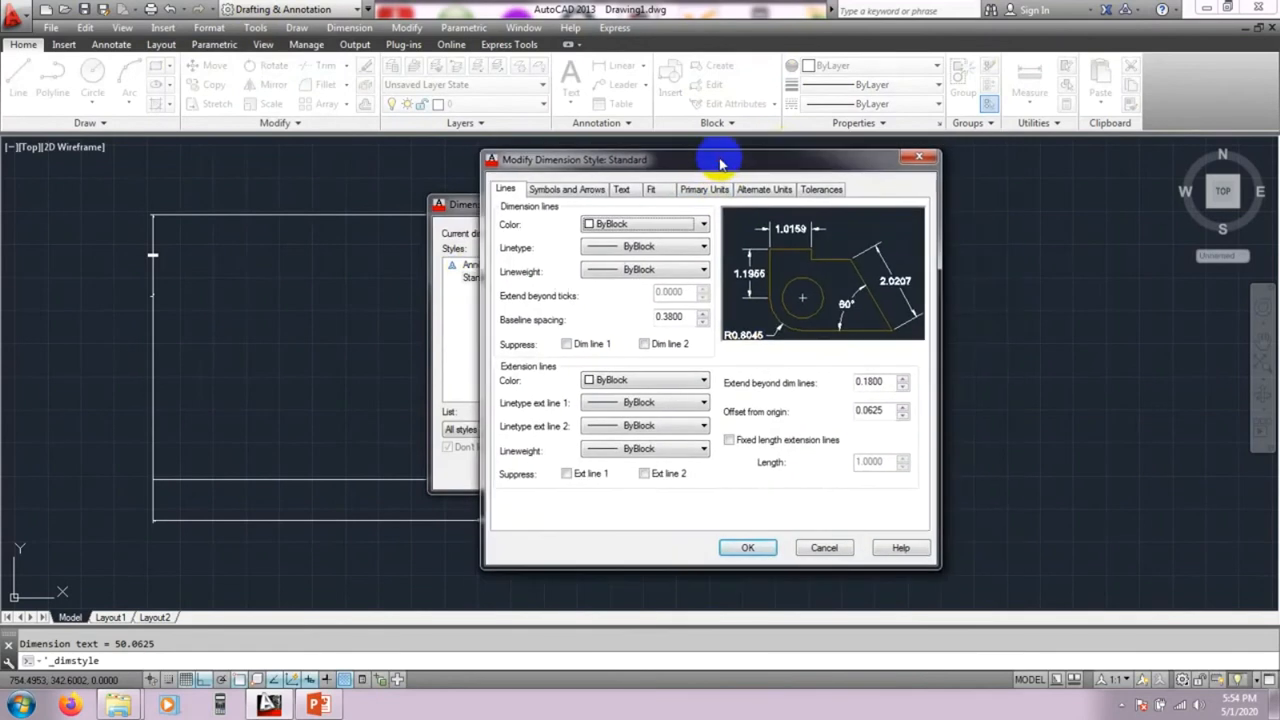
{"action": "left_click", "coordinate": [622, 190]}
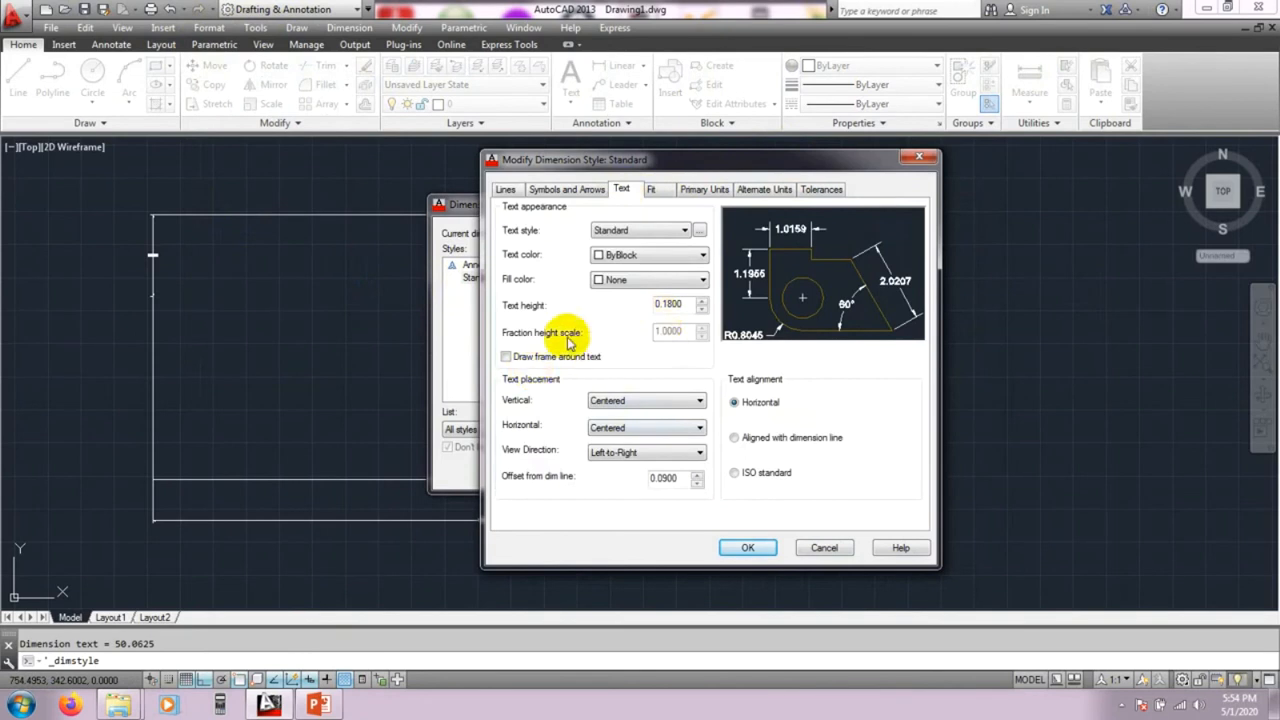
{"action": "left_click", "coordinate": [681, 303]}
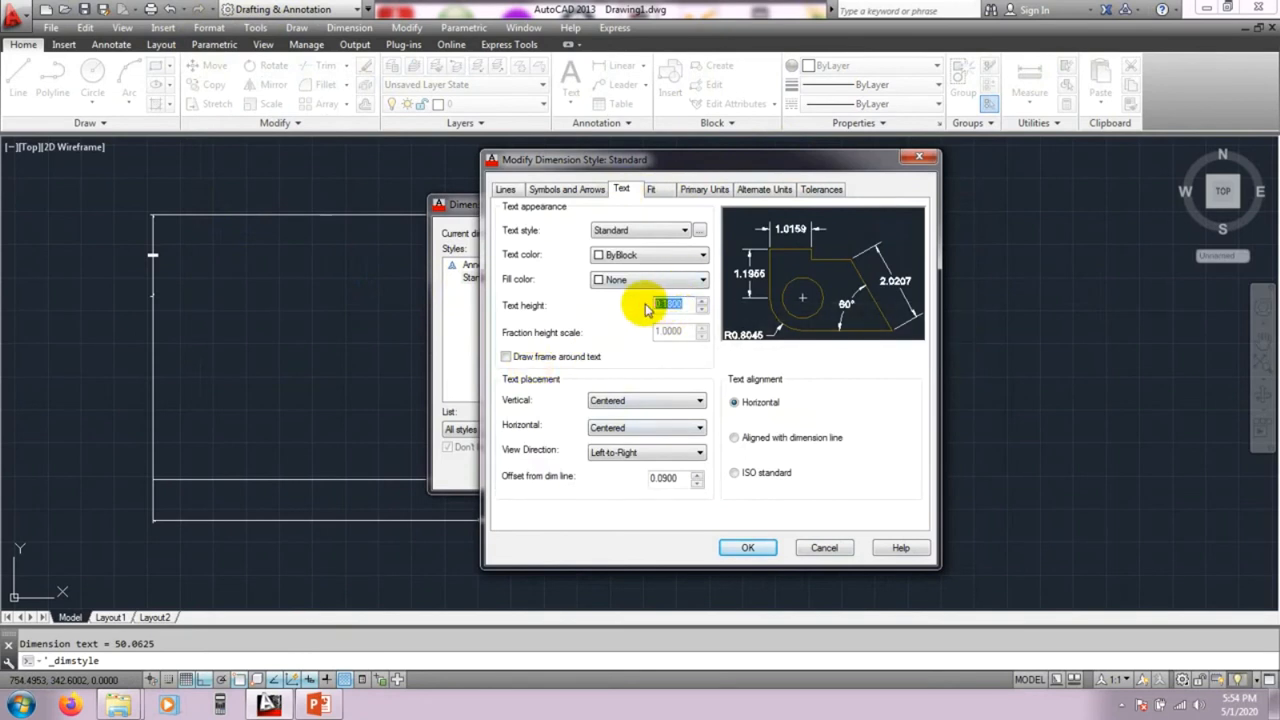
{"action": "type", "text": "5"}
{"action": "left_click", "coordinate": [748, 550]}
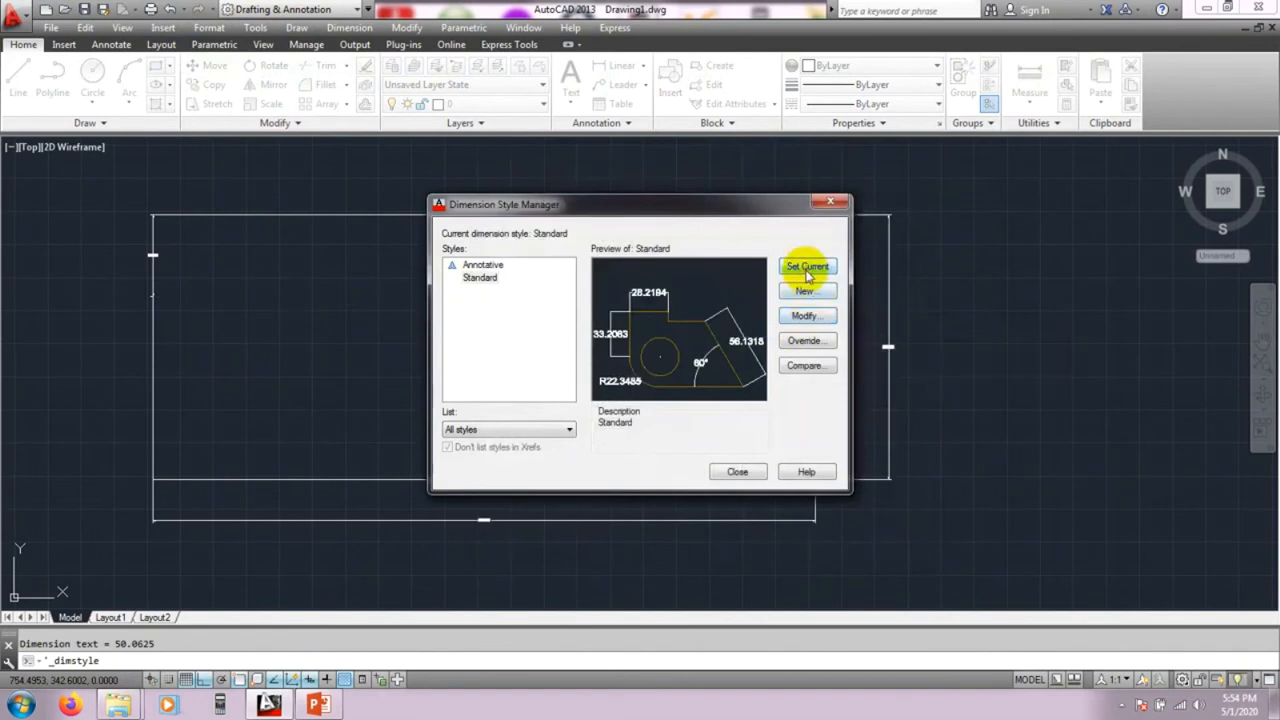
{"action": "left_click", "coordinate": [737, 472]}
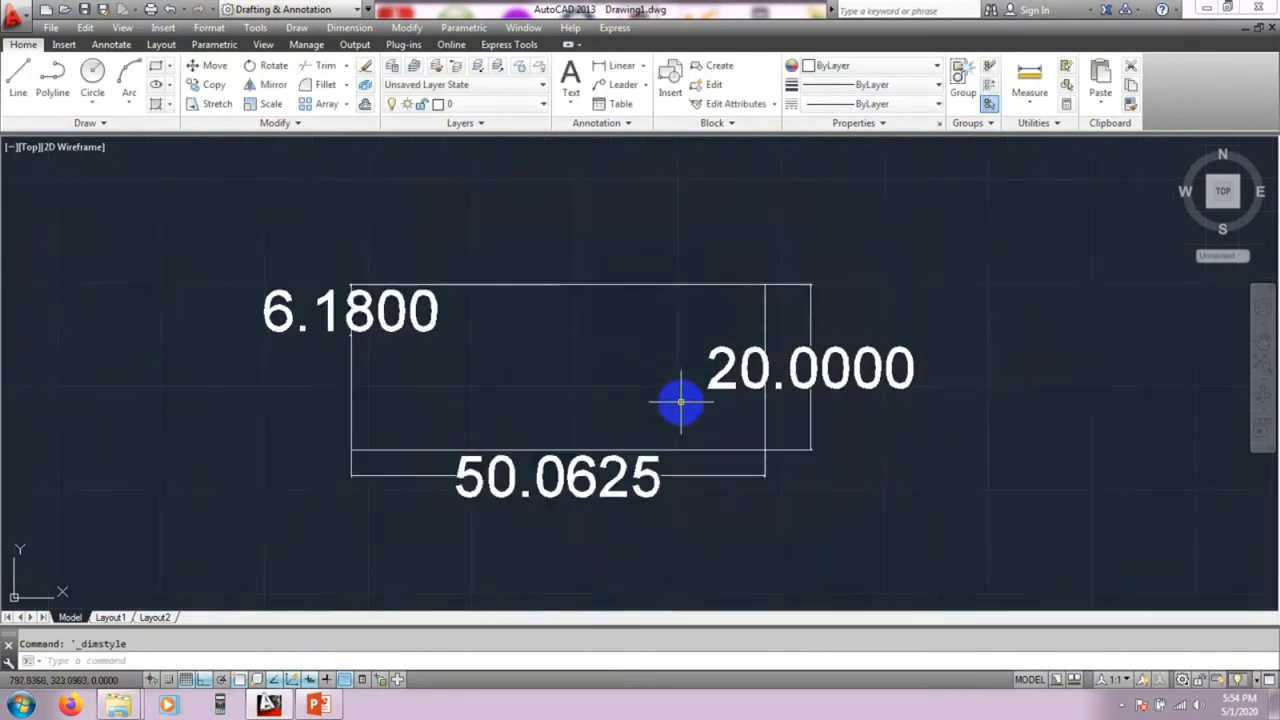
Step: Erase the misplaced short vertical dimension at the small rectangle's upper-left corner
{"action": "scroll", "coordinate": [680, 402], "scroll_direction": "down", "scroll_amount": 2}
{"action": "middle_click_drag", "start_coordinate": [610, 402], "coordinate": [549, 423]}
{"action": "scroll", "coordinate": [549, 423], "scroll_direction": "up", "scroll_amount": 2}
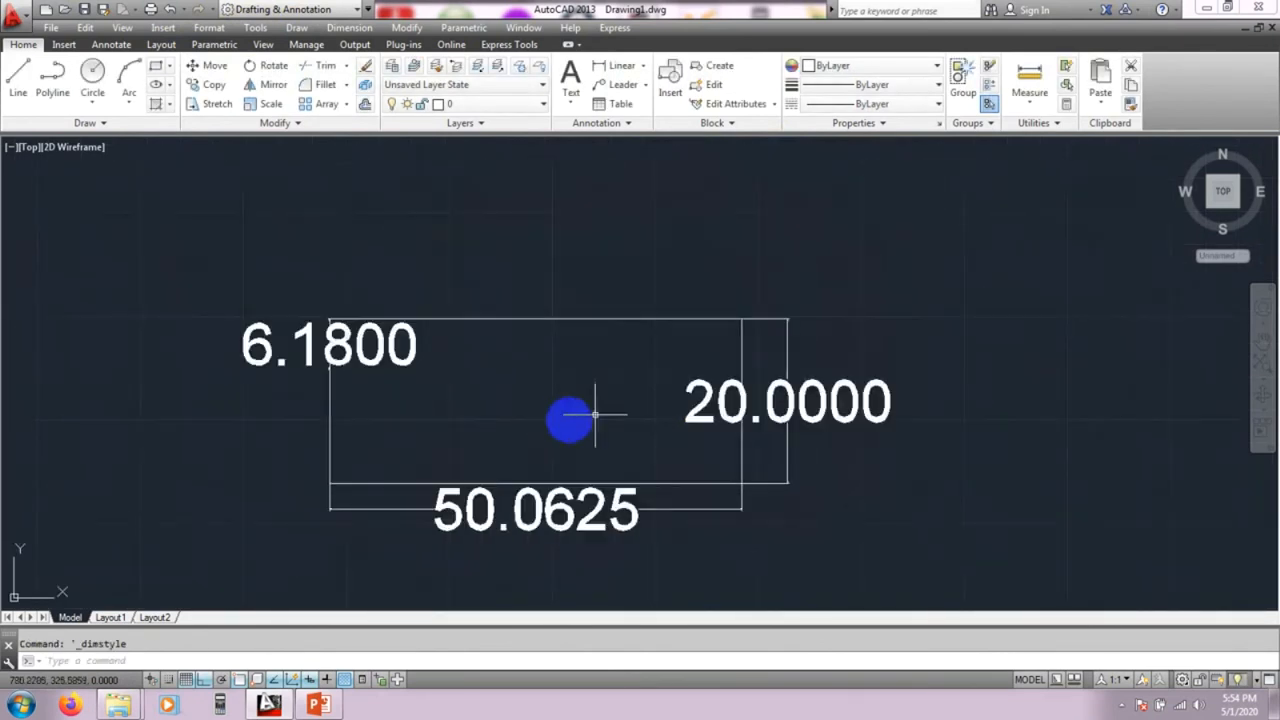
{"action": "scroll", "coordinate": [592, 446], "scroll_direction": "down", "scroll_amount": 2}
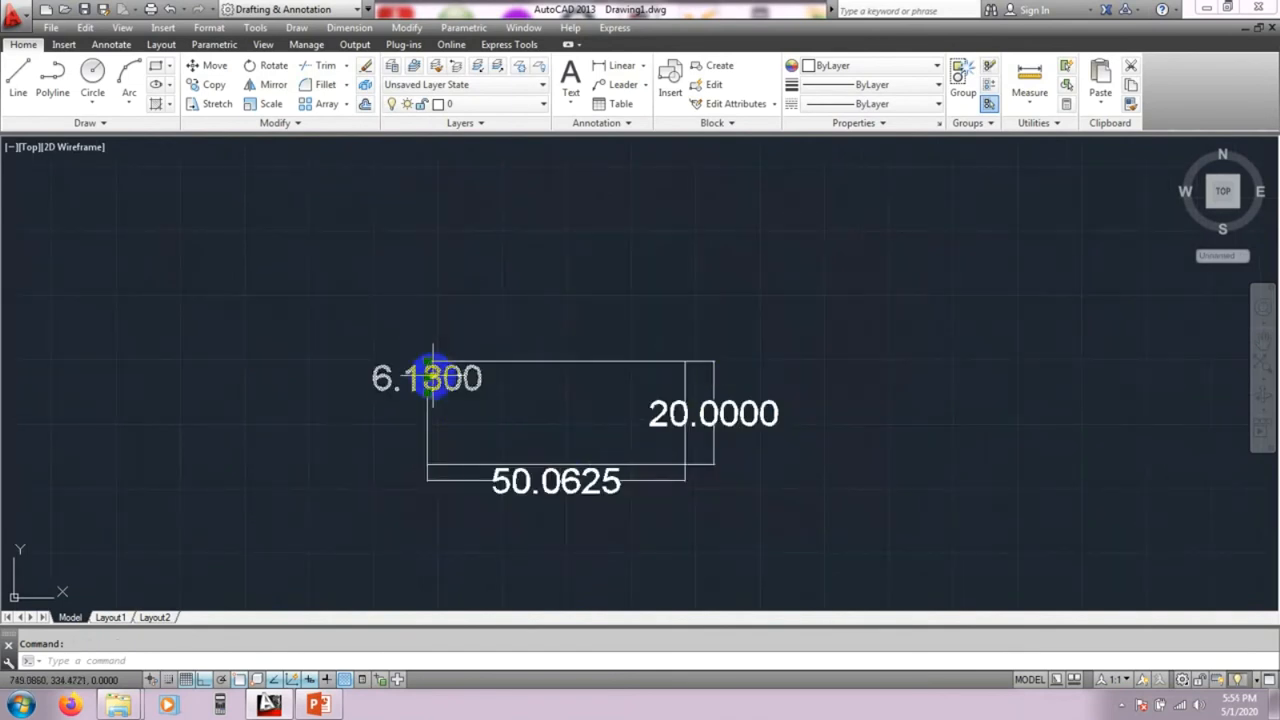
{"action": "scroll", "coordinate": [680, 491], "scroll_direction": "down", "scroll_amount": 1}
{"action": "mouse_move", "coordinate": [680, 491]}
{"action": "middle_mouse_down"}
{"action": "mouse_move", "coordinate": [486, 489]}
{"action": "mouse_move", "coordinate": [317, 427]}
{"action": "middle_mouse_up"}
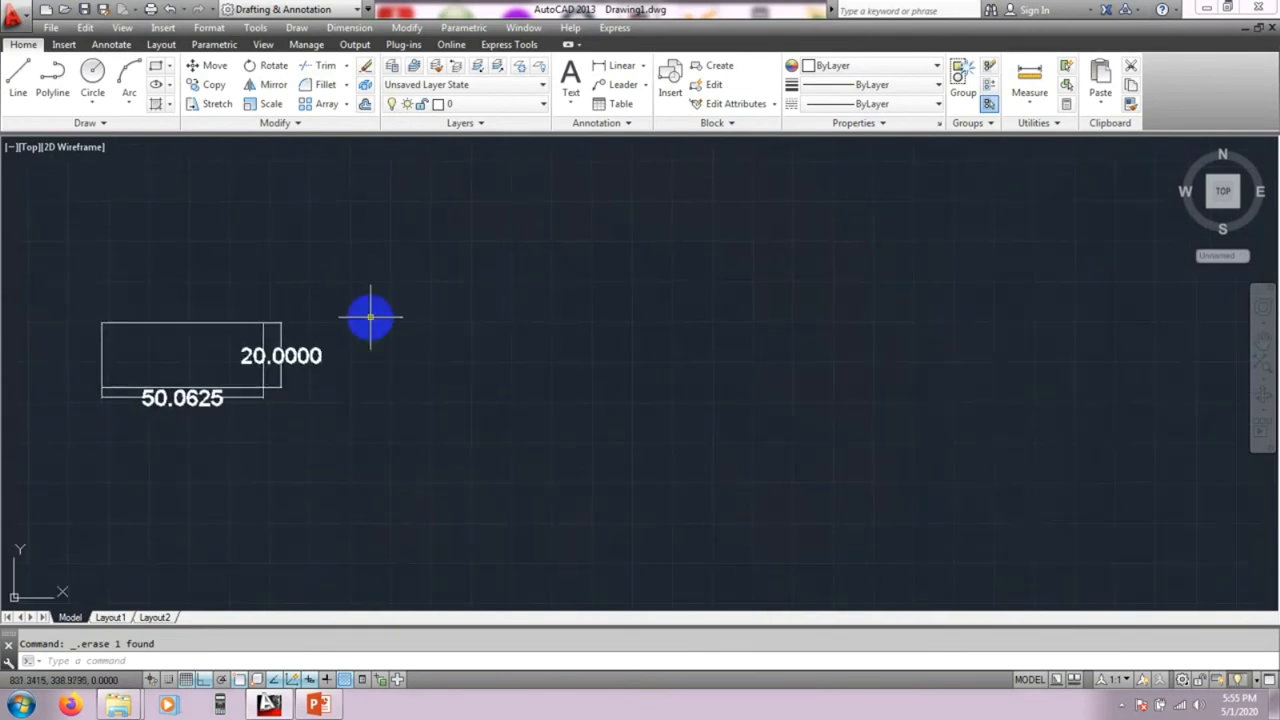
Step: Reduce the text height of the Standard dimension style to 1
{"action": "left_click", "coordinate": [210, 28]}
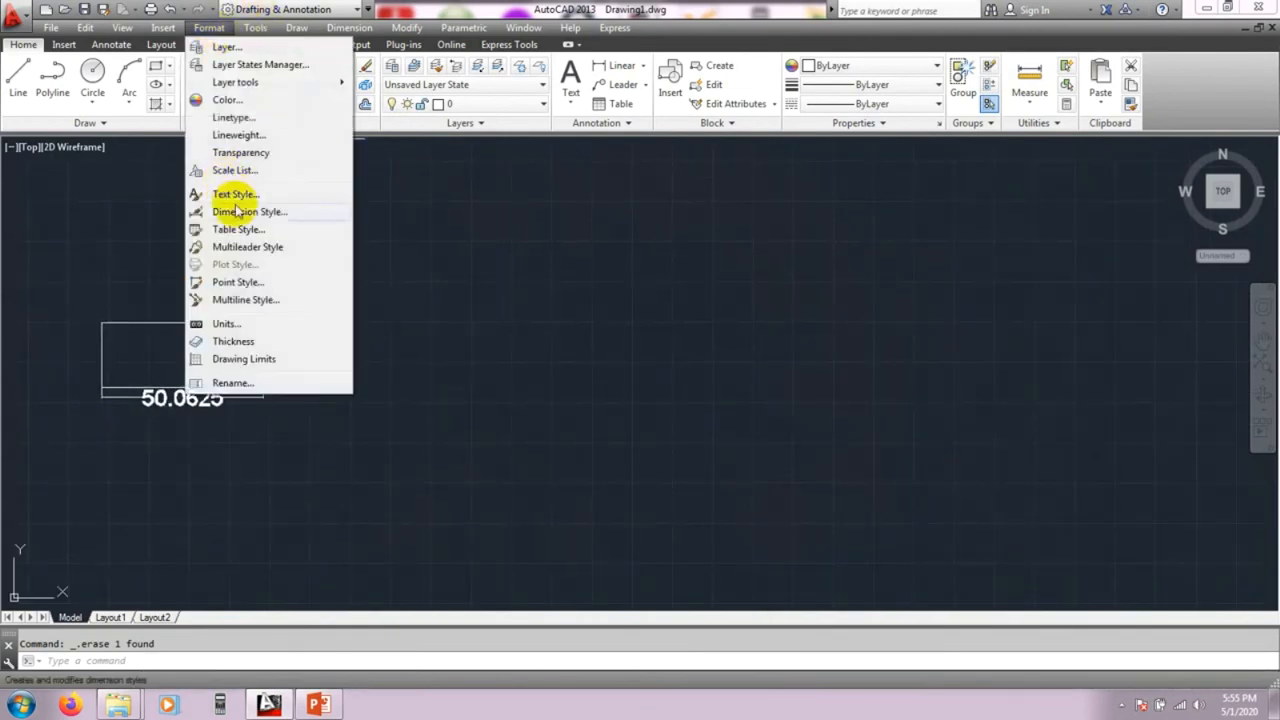
{"action": "left_click", "coordinate": [240, 211]}
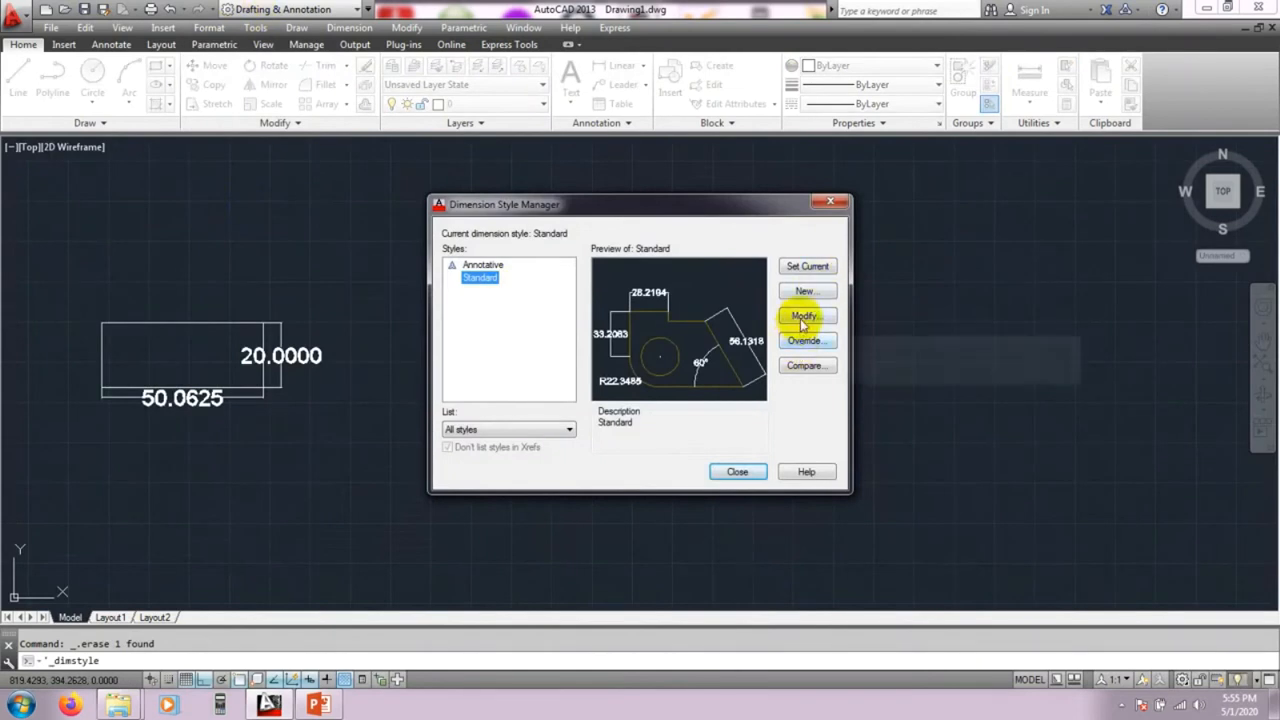
{"action": "left_click", "coordinate": [802, 318]}
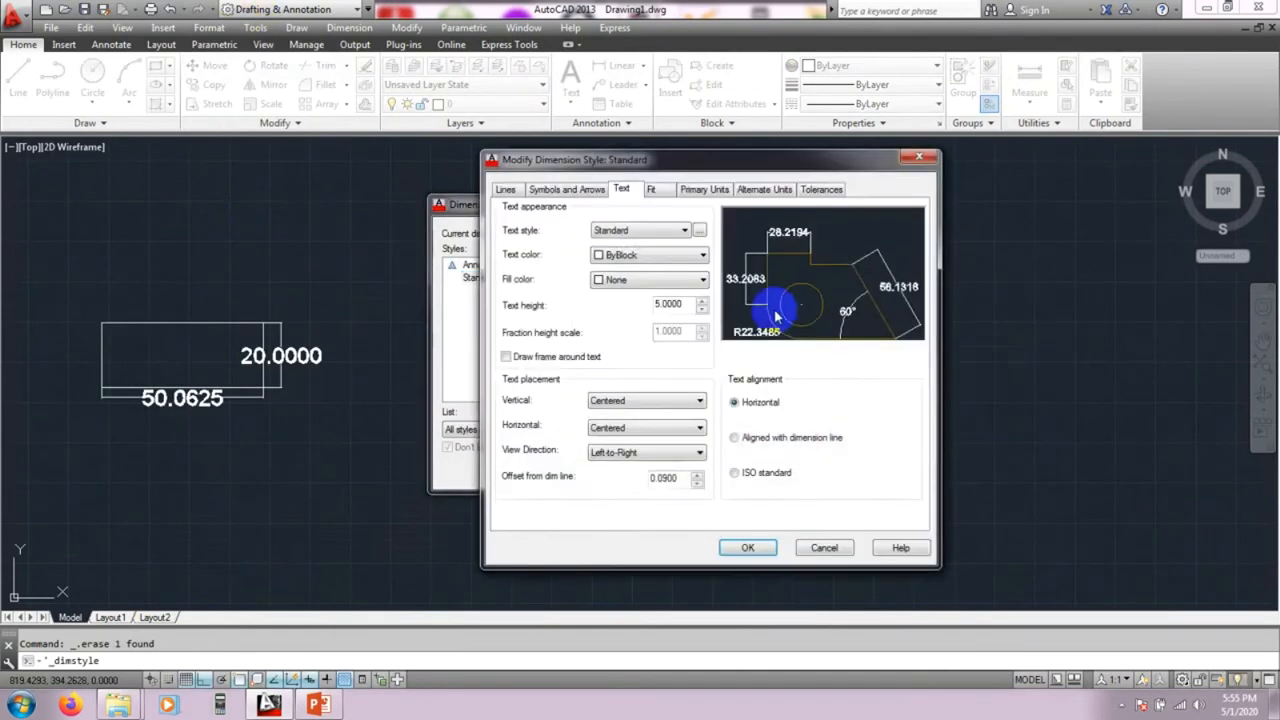
{"action": "left_click", "coordinate": [654, 305]}
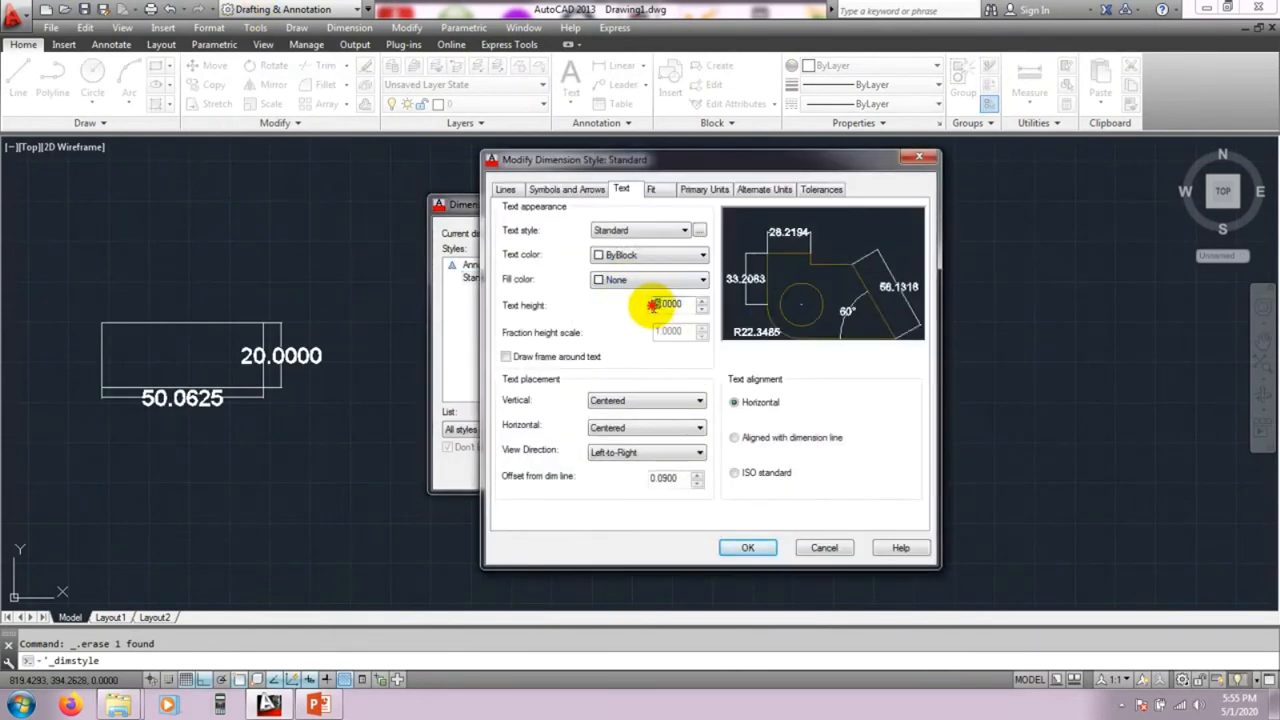
{"action": "type", "text": "1"}
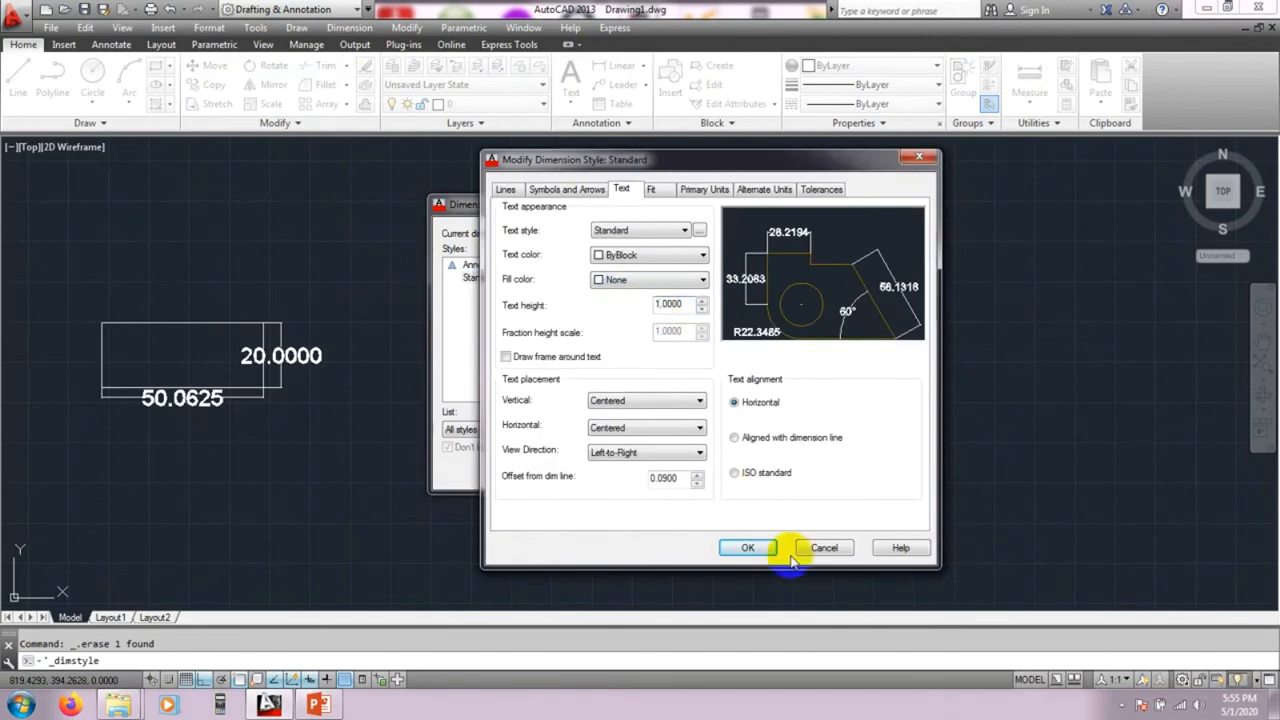
{"action": "left_click", "coordinate": [748, 548]}
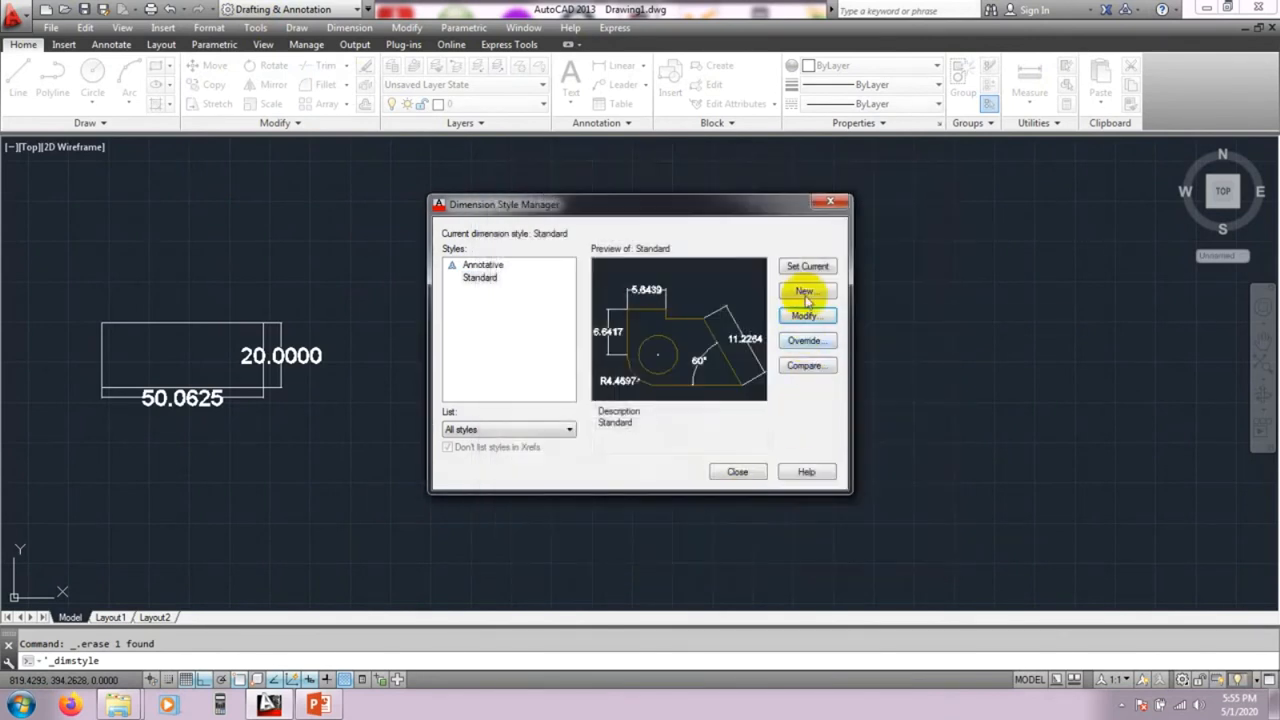
{"action": "left_click", "coordinate": [735, 473]}
Step: Examine the resized dimension texts for the small rectangle's length and width
{"action": "middle_click_drag", "start_coordinate": [400, 423], "coordinate": [663, 451]}
{"action": "scroll", "coordinate": [488, 376], "scroll_direction": "up", "scroll_amount": 2}
{"action": "scroll", "coordinate": [488, 400], "scroll_direction": "up", "scroll_amount": 2}
{"action": "middle_click_drag", "start_coordinate": [486, 400], "coordinate": [503, 357]}
{"action": "scroll", "coordinate": [482, 356], "scroll_direction": "up", "scroll_amount": 2}
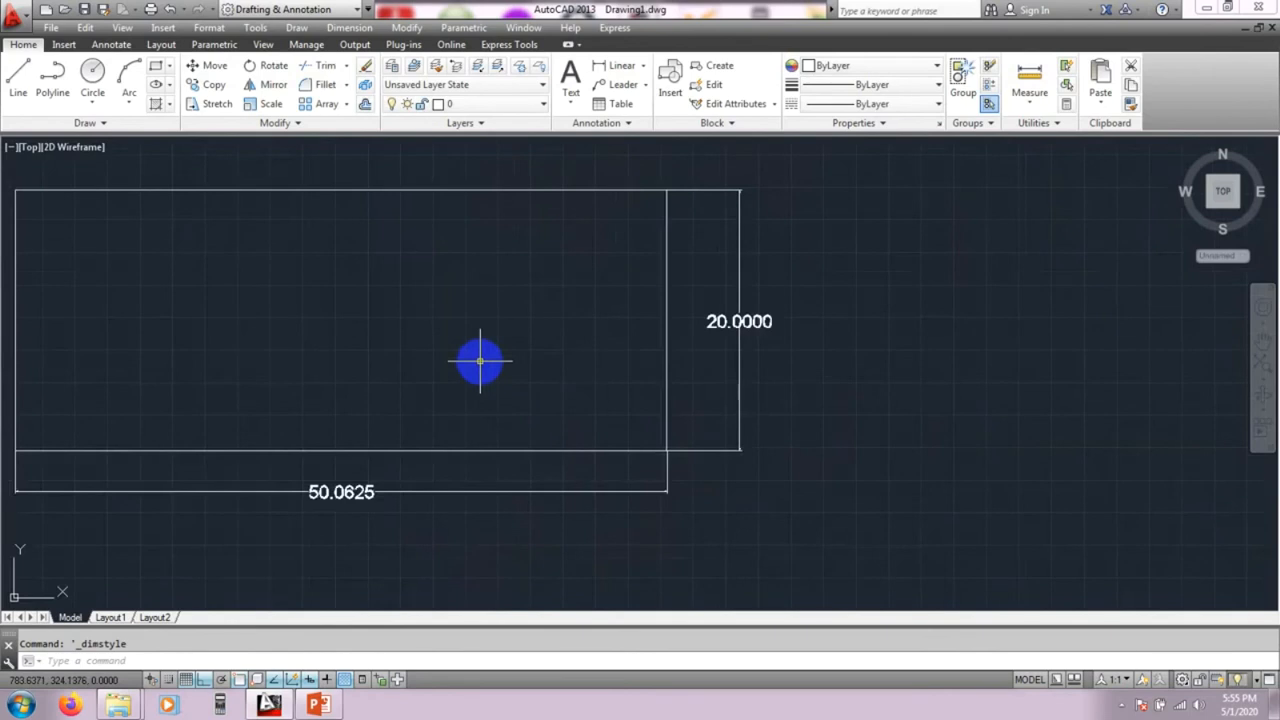
{"action": "scroll", "coordinate": [480, 361], "scroll_direction": "down", "scroll_amount": 2}
{"action": "mouse_move", "coordinate": [480, 361]}
{"action": "middle_mouse_down"}
{"action": "mouse_move", "coordinate": [260, 343]}
{"action": "mouse_move", "coordinate": [319, 333]}
{"action": "middle_mouse_up"}
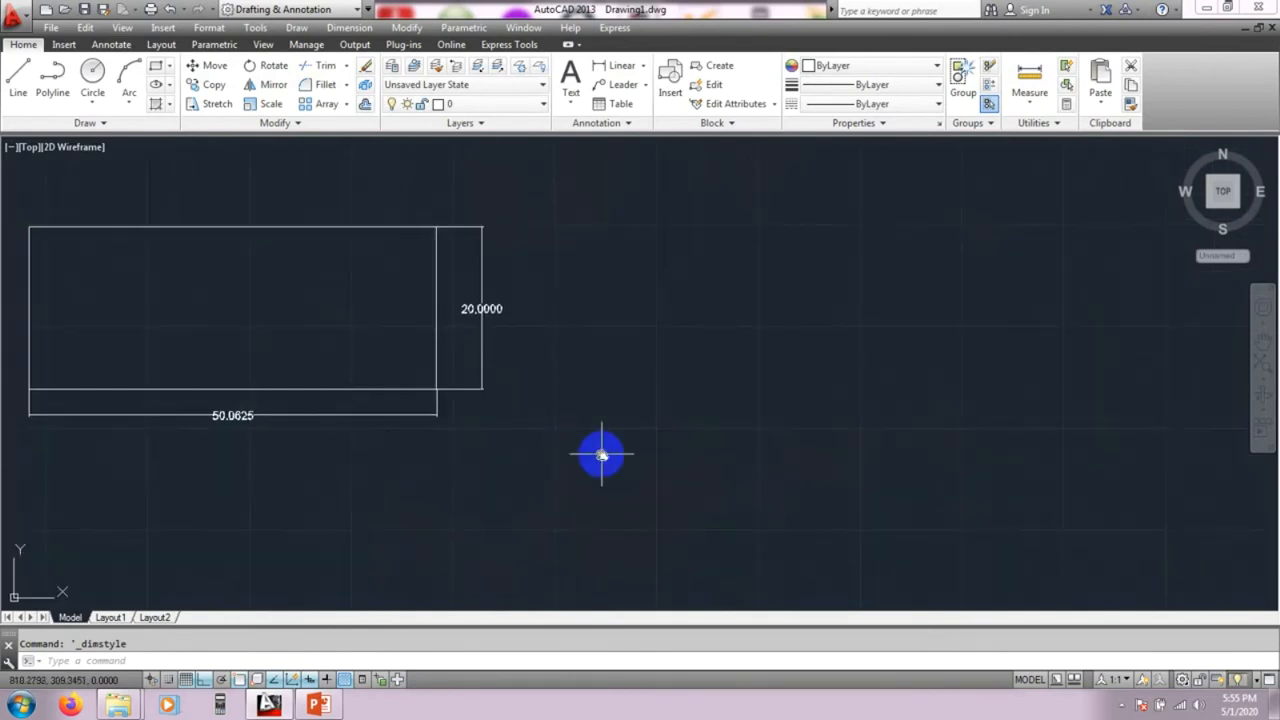
Step: Draw a rectangle 50 long and 20 wide beside the dimensioned rectangle, using the Rectangle command's Dimensions option
{"action": "middle_click_drag", "start_coordinate": [600, 451], "coordinate": [592, 450]}
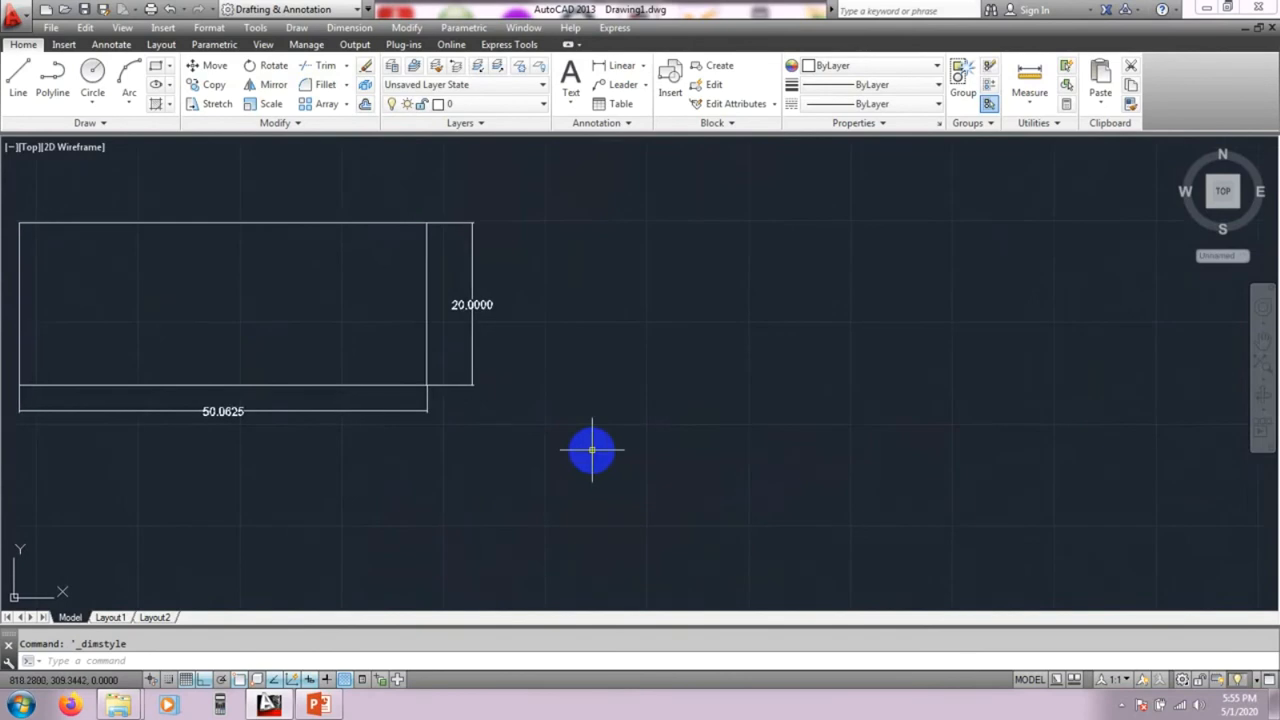
{"action": "mouse_move", "coordinate": [843, 406]}
{"action": "middle_mouse_down"}
{"action": "mouse_move", "coordinate": [809, 417]}
{"action": "mouse_move", "coordinate": [837, 417]}
{"action": "mouse_move", "coordinate": [836, 404]}
{"action": "mouse_move", "coordinate": [594, 350]}
{"action": "middle_mouse_up"}
{"action": "scroll", "coordinate": [836, 404], "scroll_direction": "down", "scroll_amount": 2}
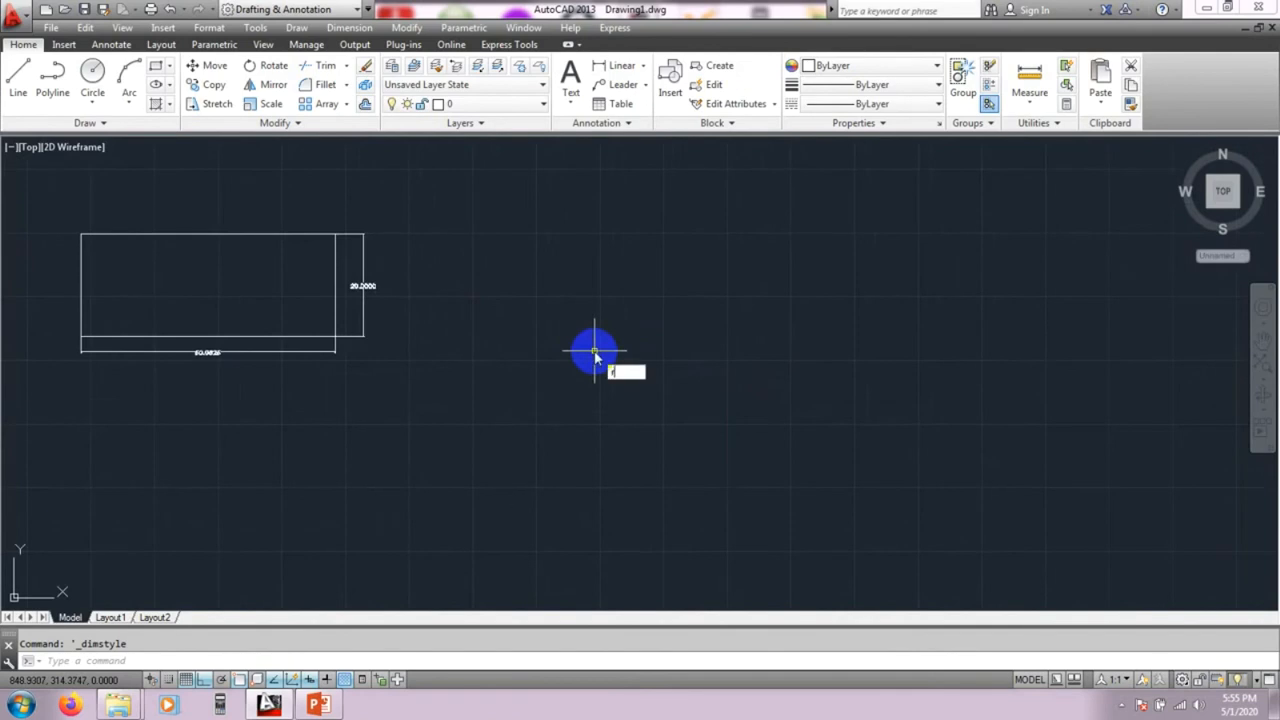
{"action": "key", "text": "Return"}
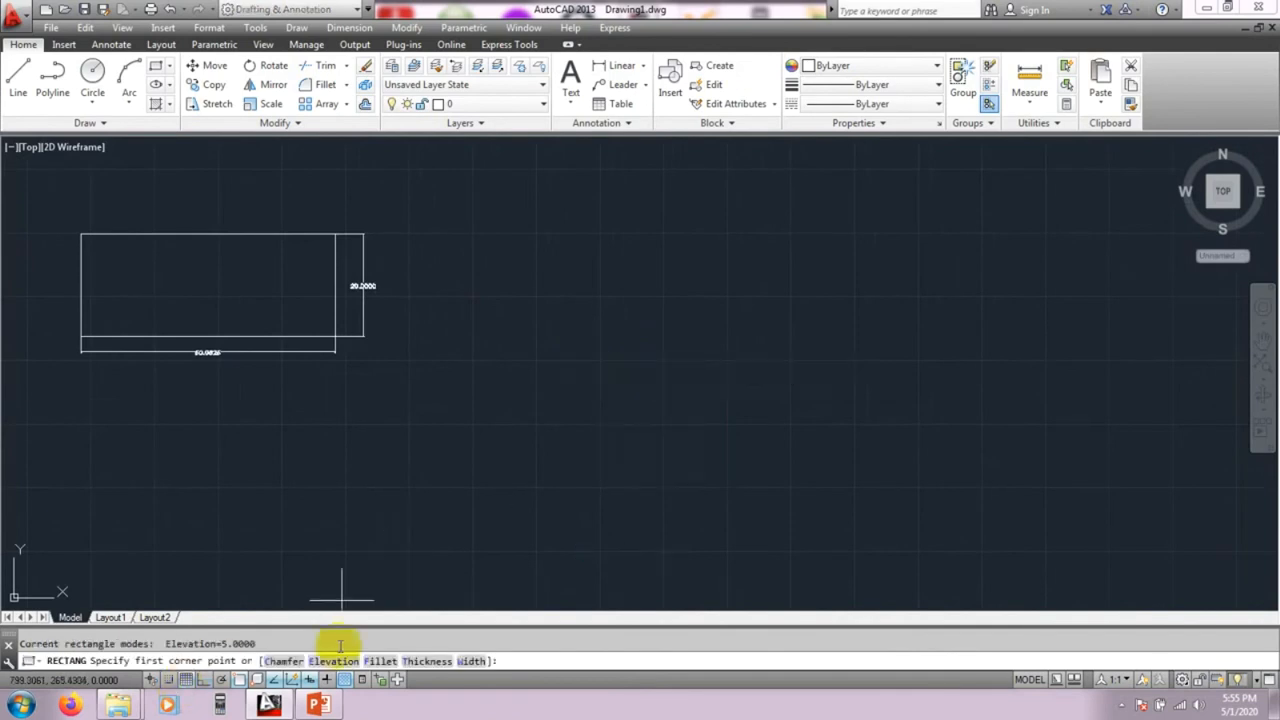
{"action": "left_click", "coordinate": [464, 236]}
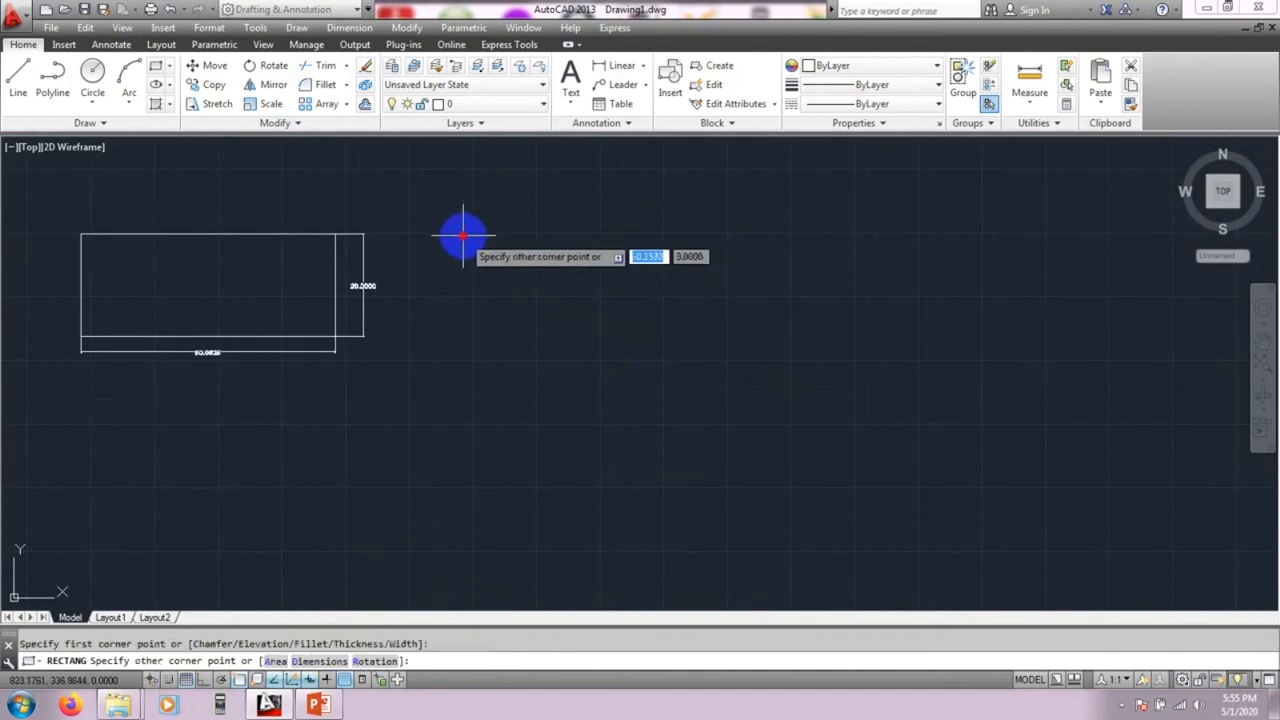
{"action": "left_click", "coordinate": [318, 661]}
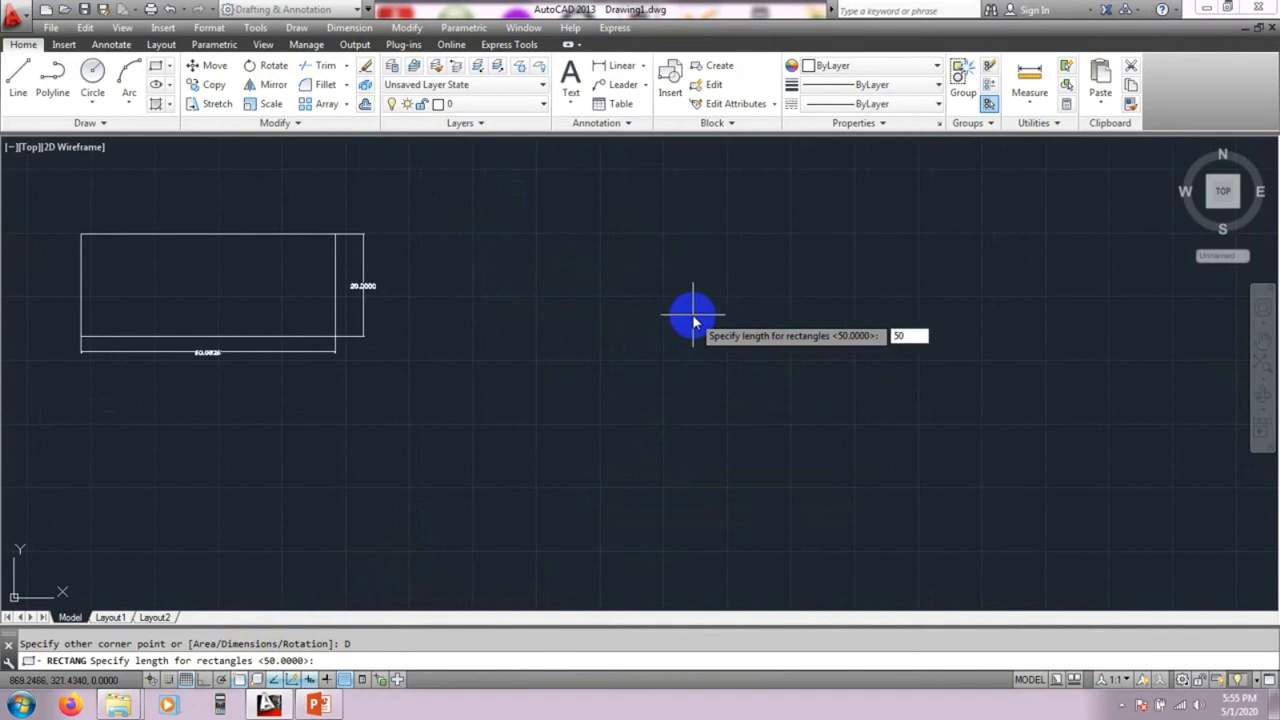
{"action": "key", "text": "Return"}
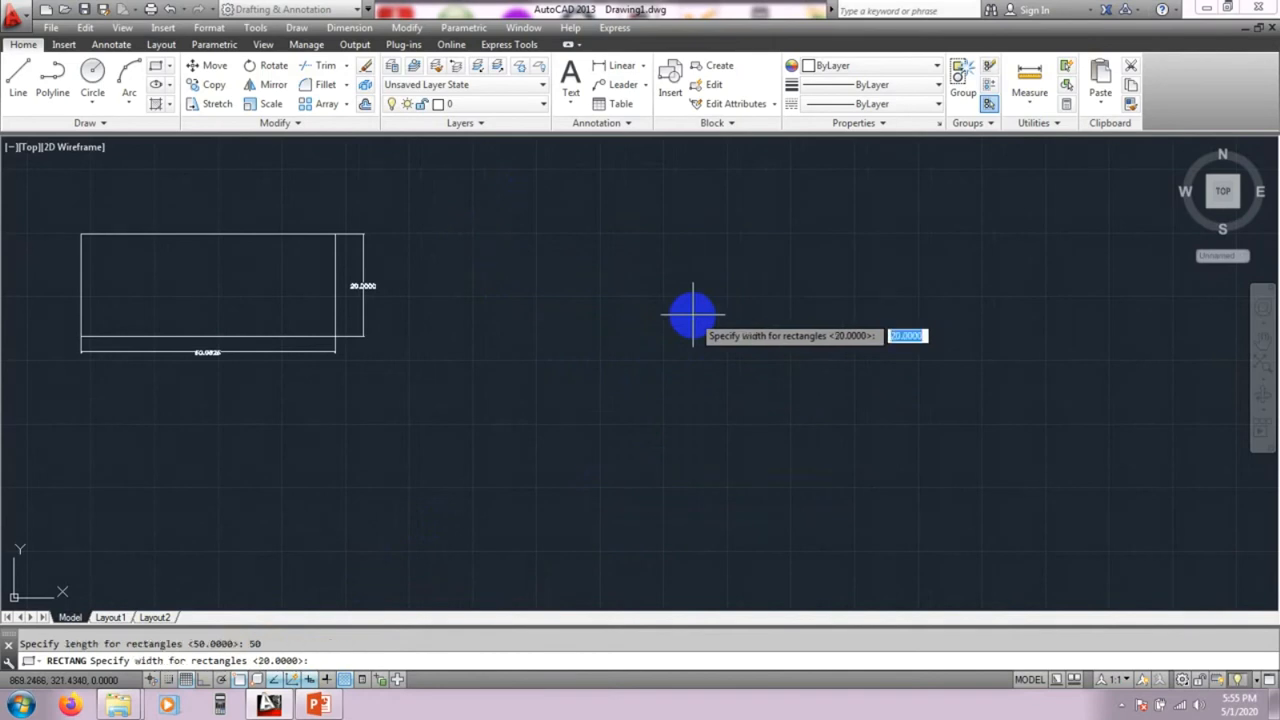
{"action": "type", "text": "20"}
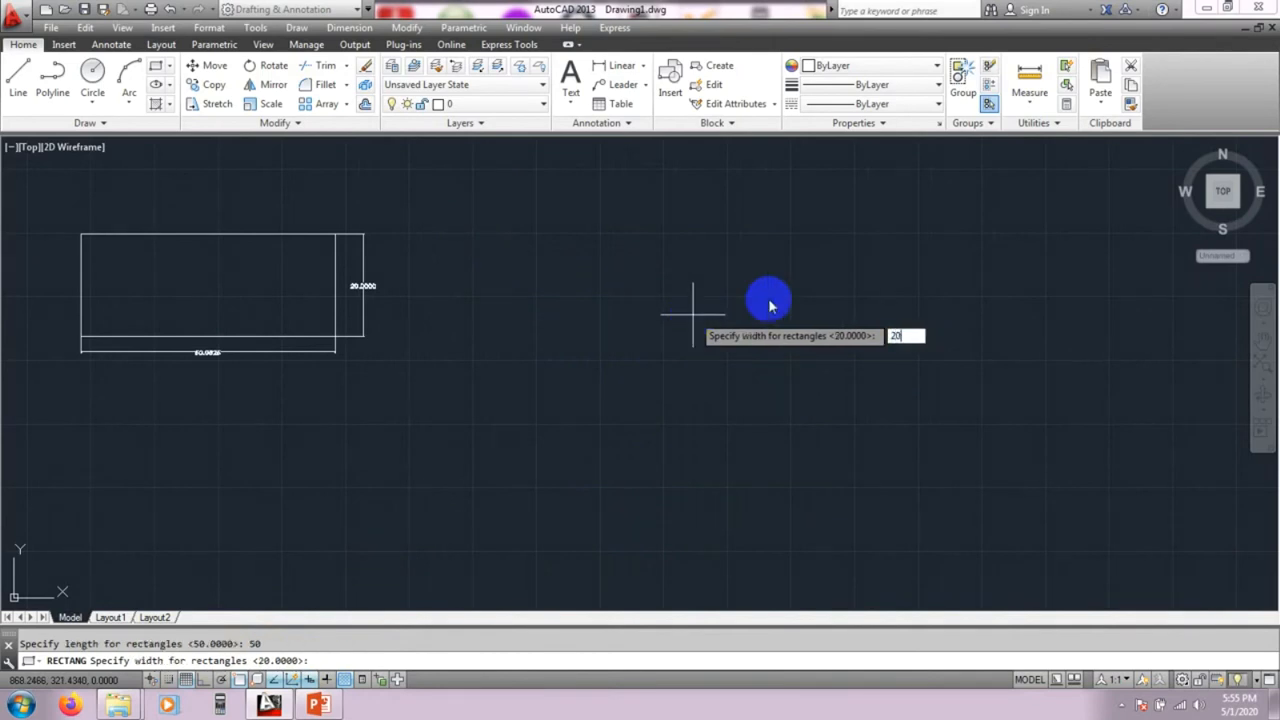
{"action": "key", "text": "Return"}
{"action": "middle_click_drag", "start_coordinate": [582, 277], "coordinate": [568, 303]}
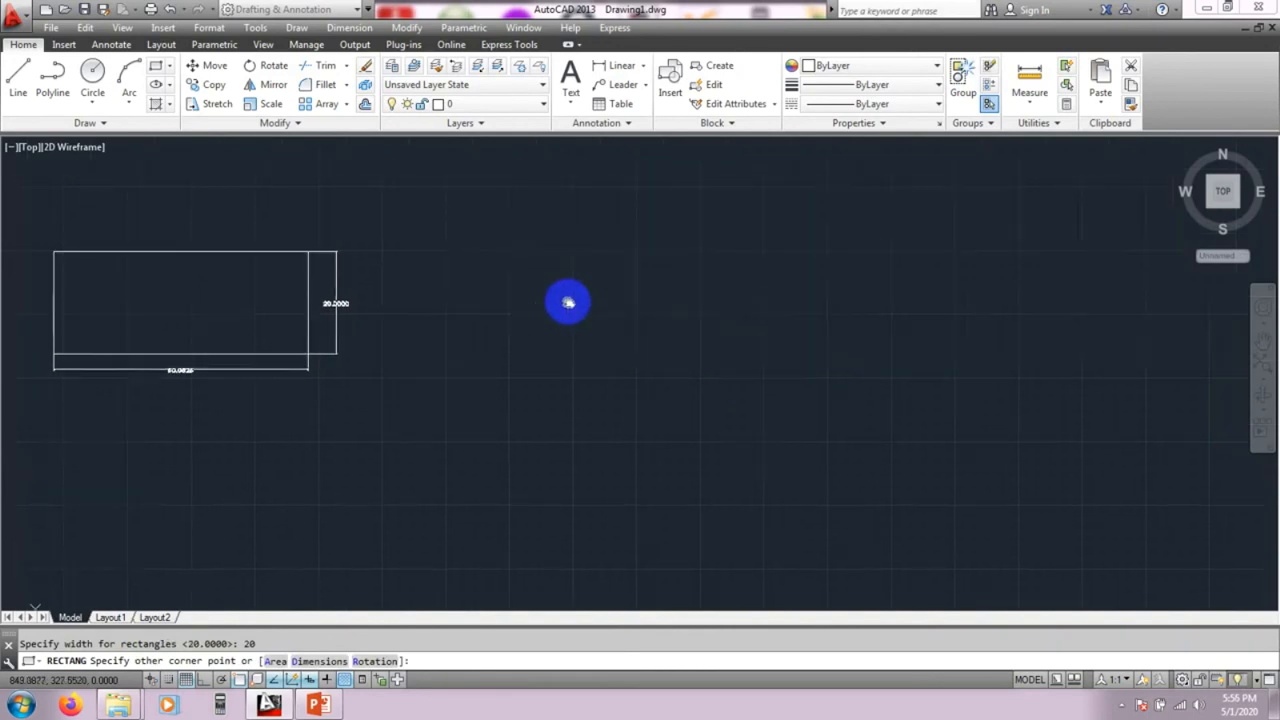
{"action": "left_click", "coordinate": [593, 318]}
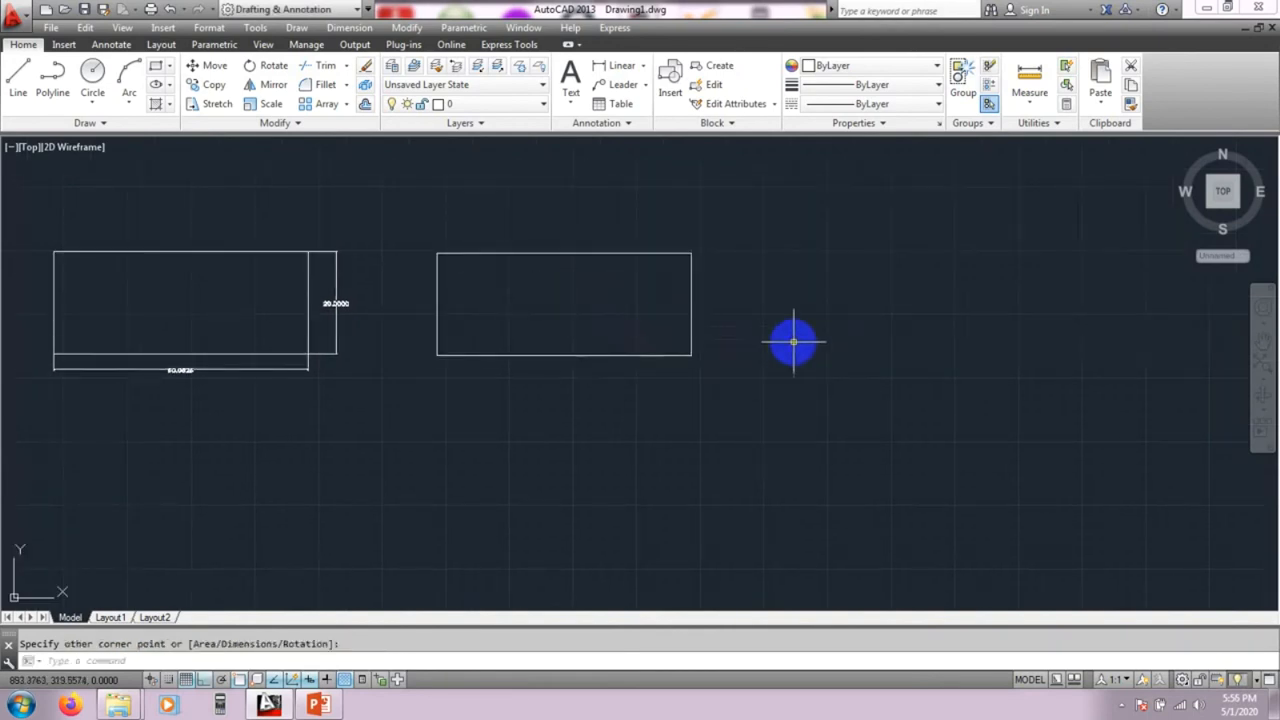
Step: Draw a larger rectangle beside the 50 by 20 one, with both chamfer distances set to 10
{"action": "mouse_move", "coordinate": [789, 371]}
{"action": "middle_mouse_down"}
{"action": "mouse_move", "coordinate": [785, 395]}
{"action": "mouse_move", "coordinate": [491, 371]}
{"action": "middle_mouse_up"}
{"action": "scroll", "coordinate": [797, 376], "scroll_direction": "down", "scroll_amount": 2}
{"action": "middle_click_drag", "start_coordinate": [574, 380], "coordinate": [570, 368]}
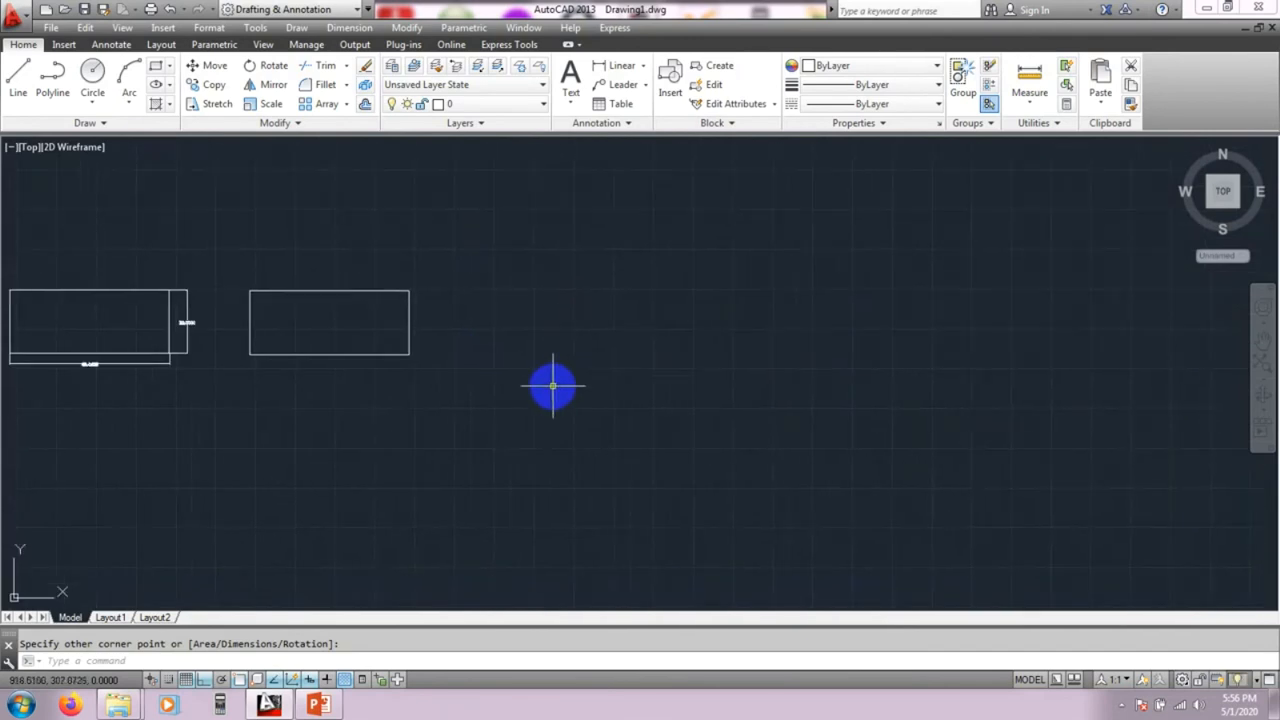
{"action": "type", "text": "c"}
{"action": "key", "text": "Return"}
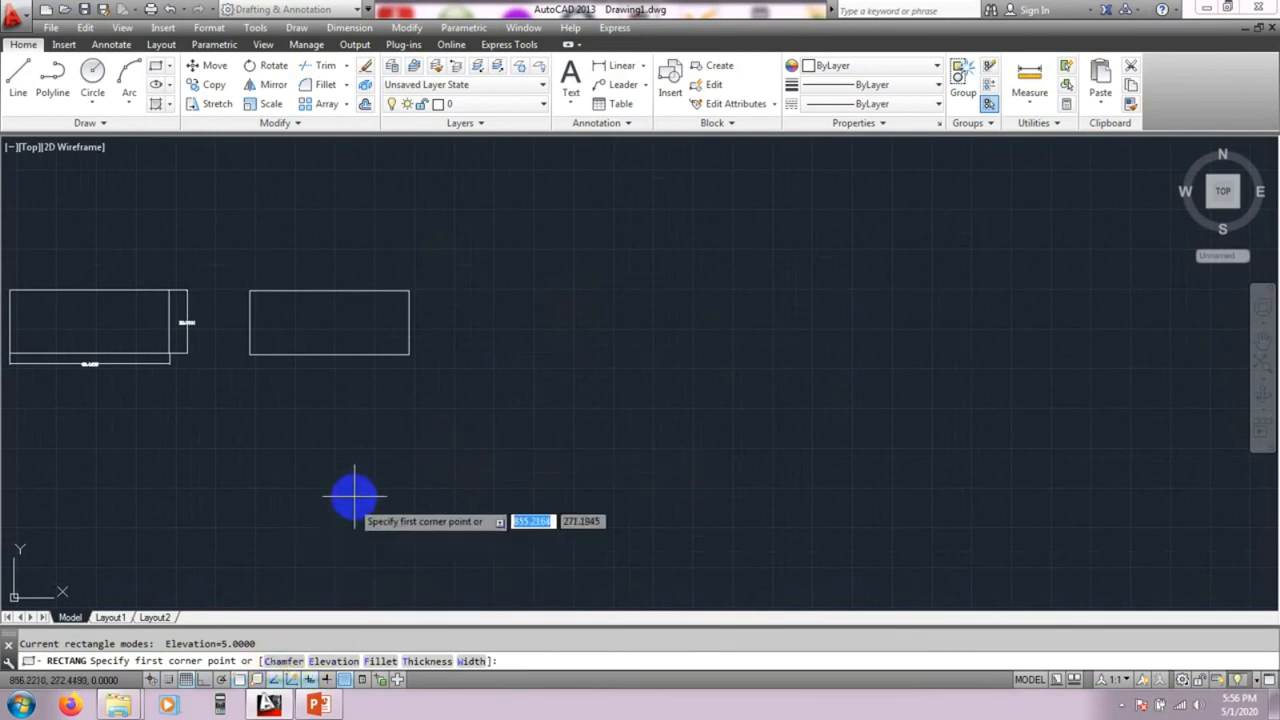
{"action": "left_click", "coordinate": [285, 661]}
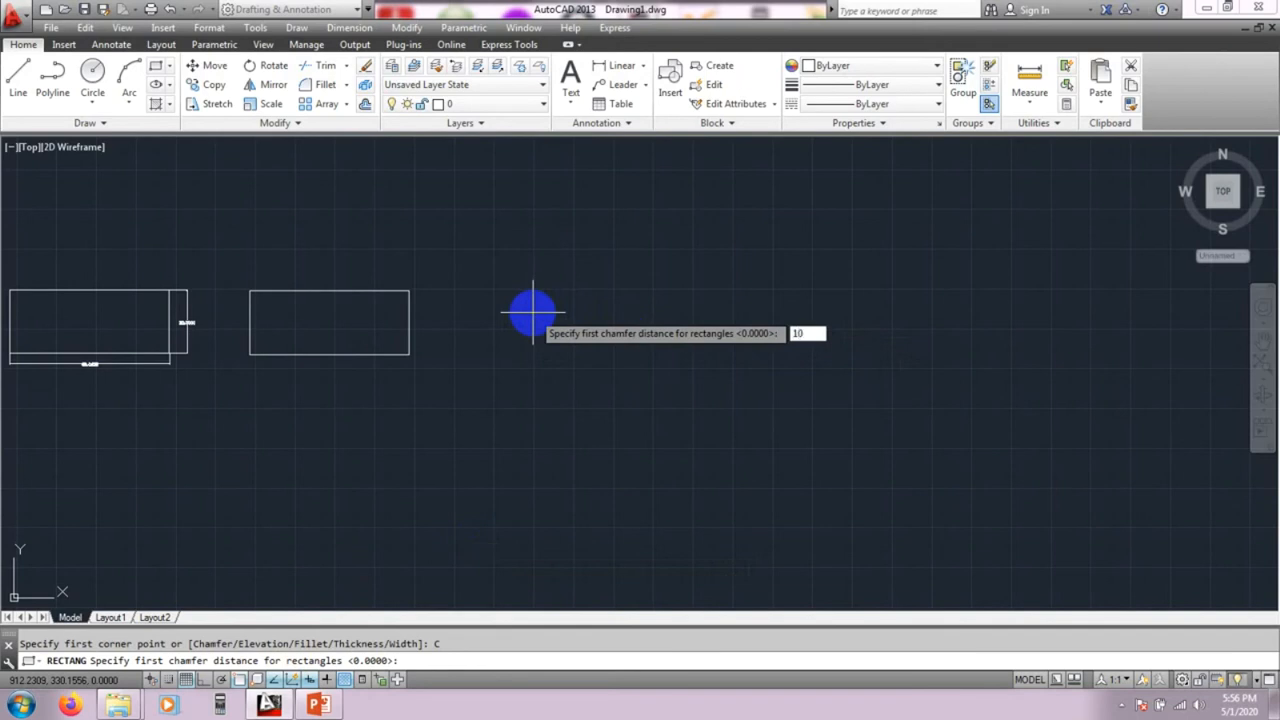
{"action": "key", "text": "Return"}
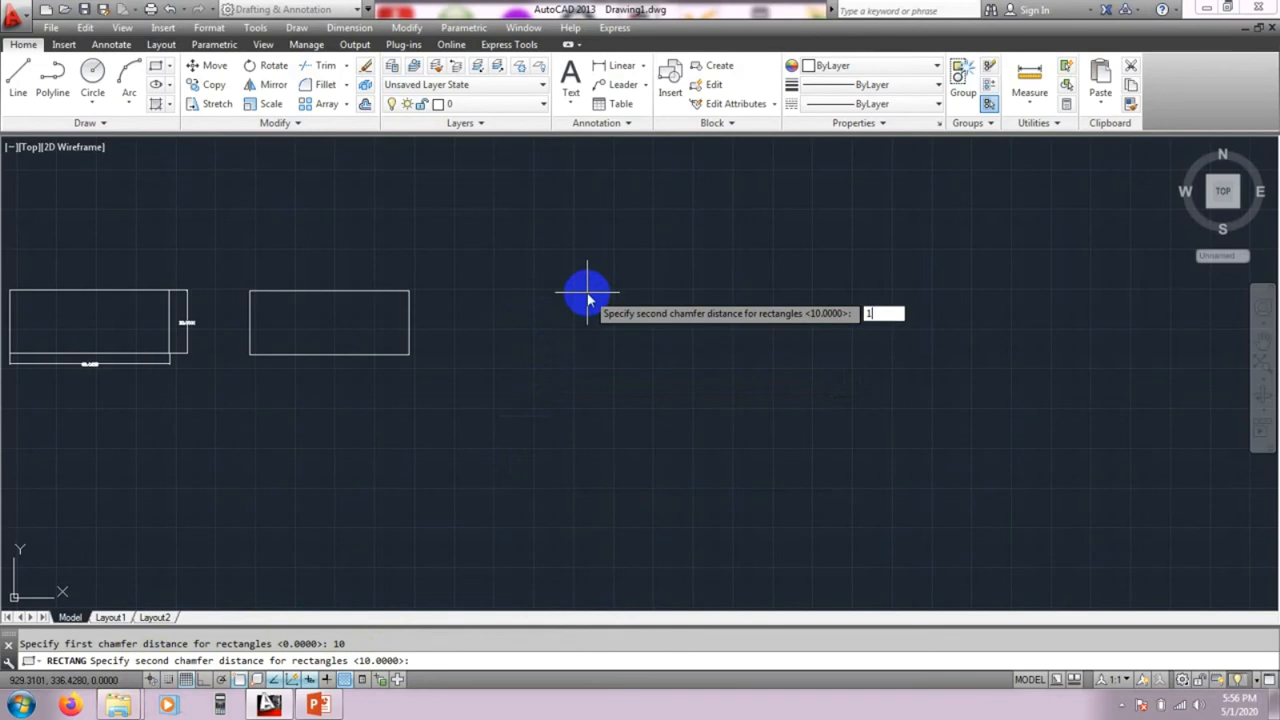
{"action": "key", "text": "Return"}
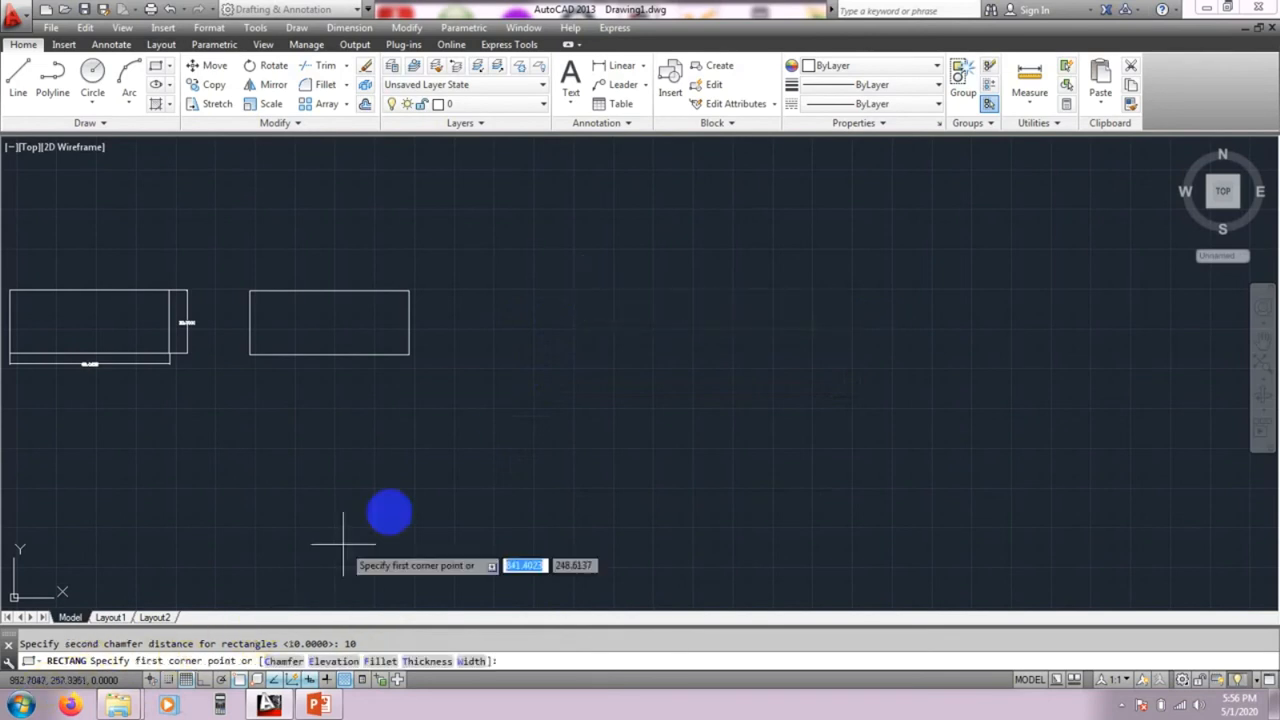
{"action": "left_click", "coordinate": [496, 290]}
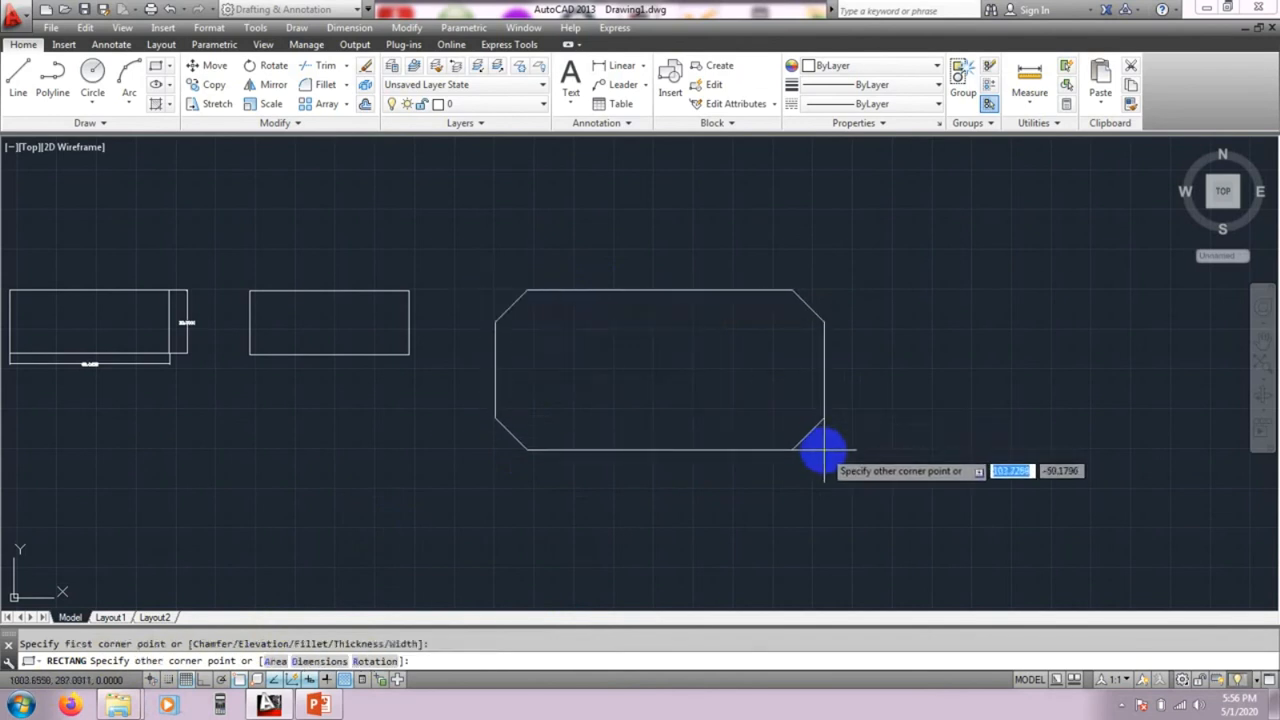
{"action": "left_click", "coordinate": [839, 416]}
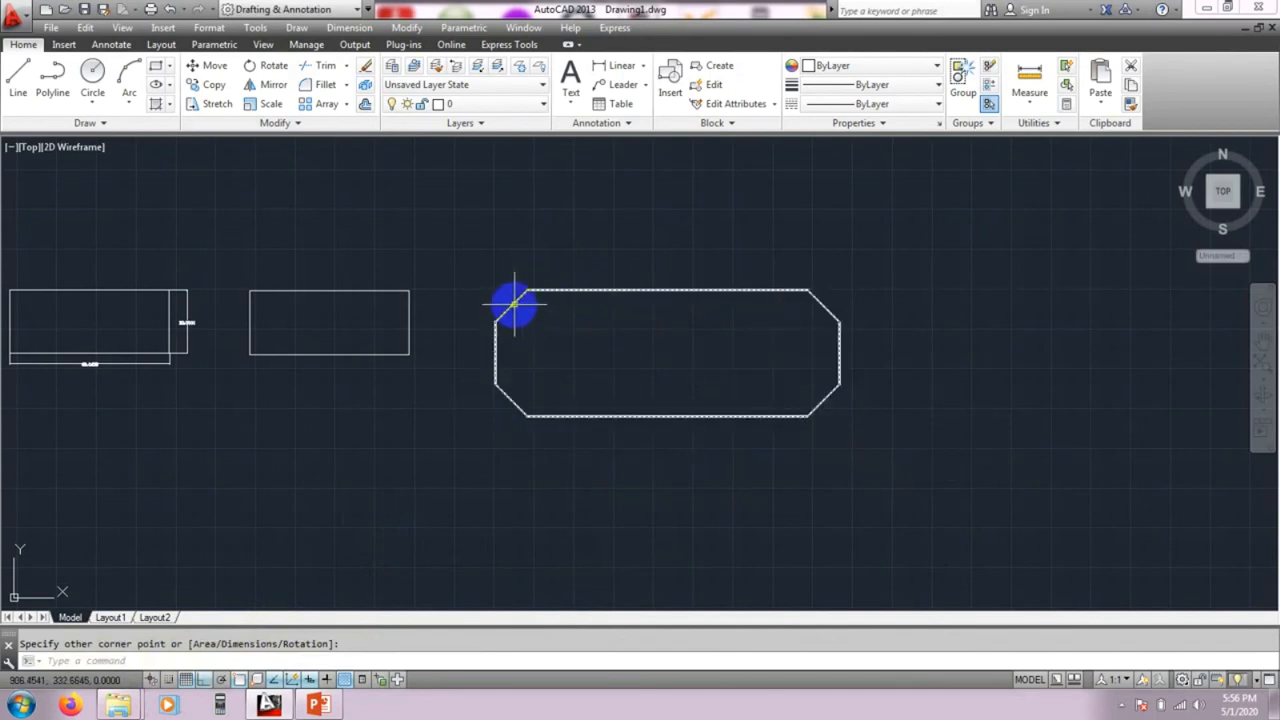
{"action": "middle_click_drag", "start_coordinate": [609, 334], "coordinate": [594, 303]}
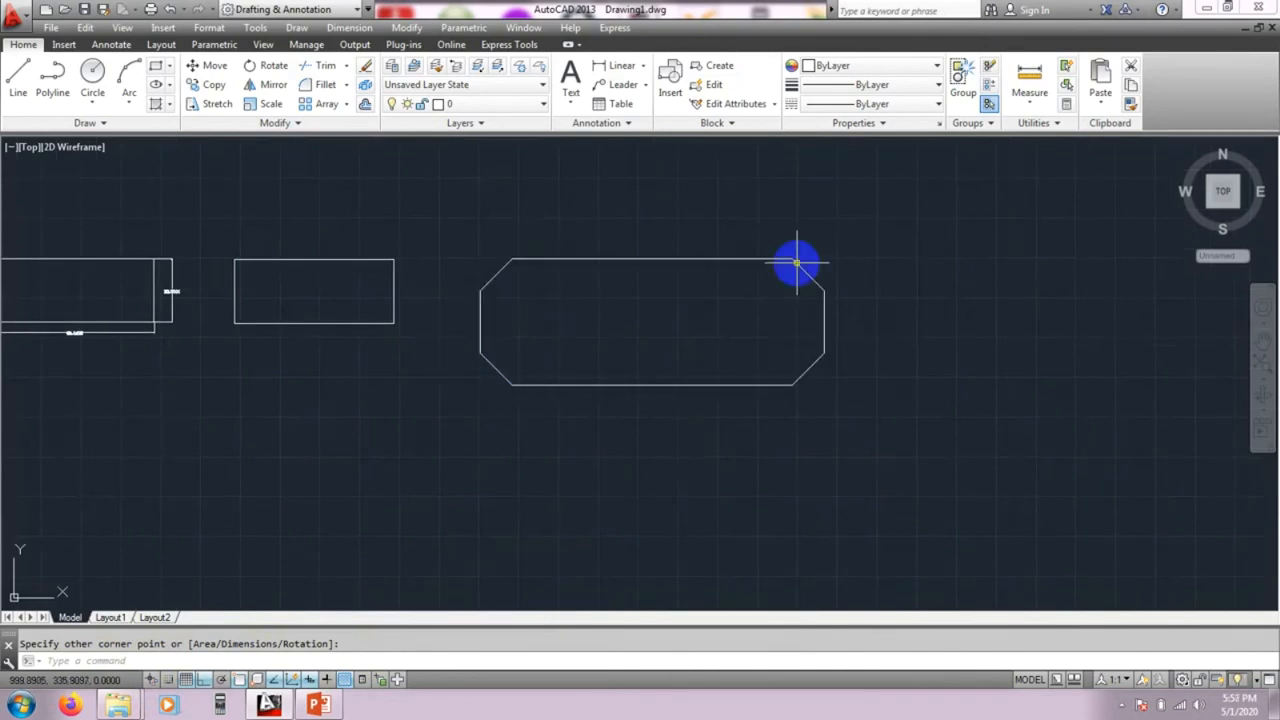
Step: Draw a rectangle with a fillet radius of 5 beside the chamfered rectangle
{"action": "middle_click_drag", "start_coordinate": [741, 358], "coordinate": [568, 346]}
{"action": "mouse_move", "coordinate": [878, 369]}
{"action": "middle_mouse_down"}
{"action": "mouse_move", "coordinate": [660, 369]}
{"action": "mouse_move", "coordinate": [639, 354]}
{"action": "middle_mouse_up"}
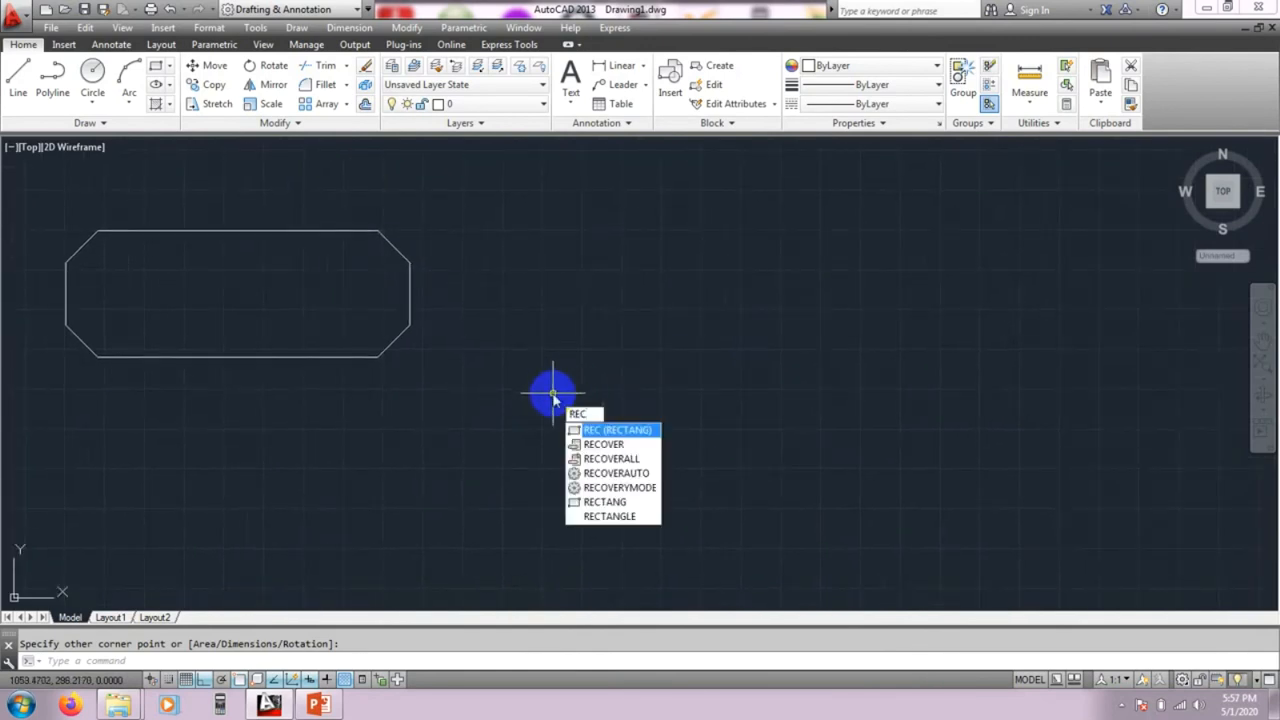
{"action": "key", "text": "Return"}
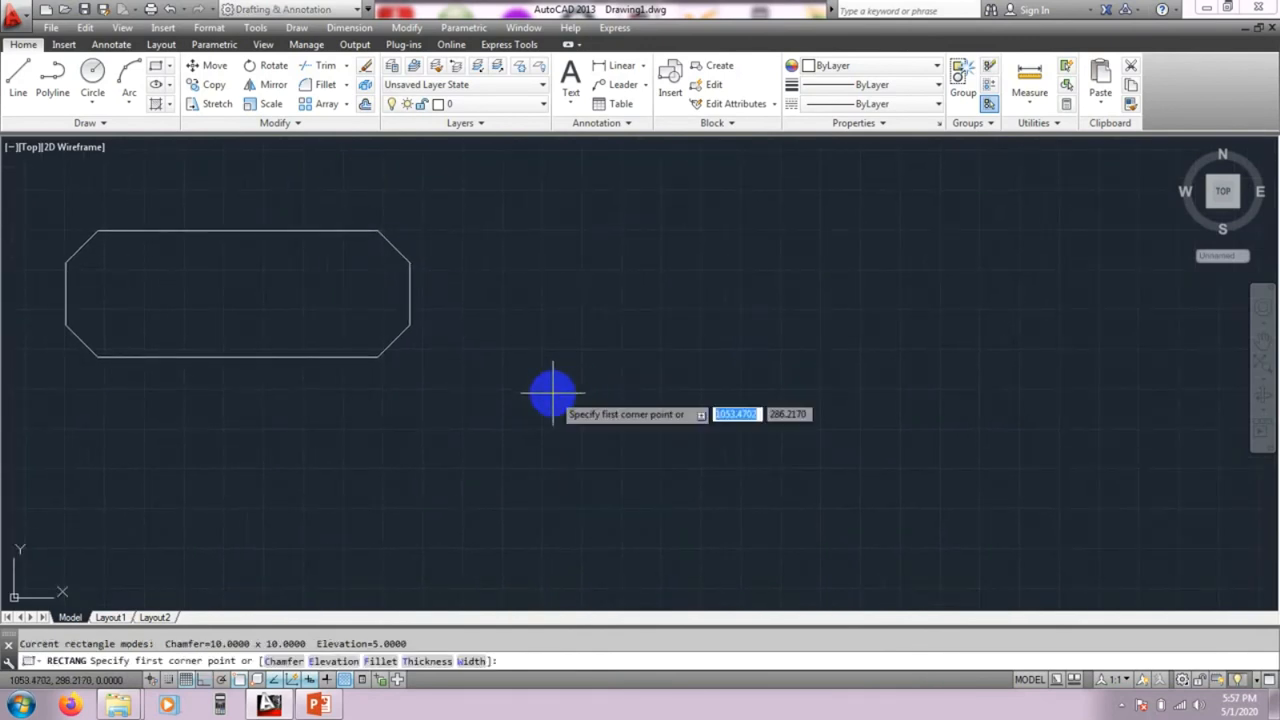
{"action": "left_click", "coordinate": [380, 661]}
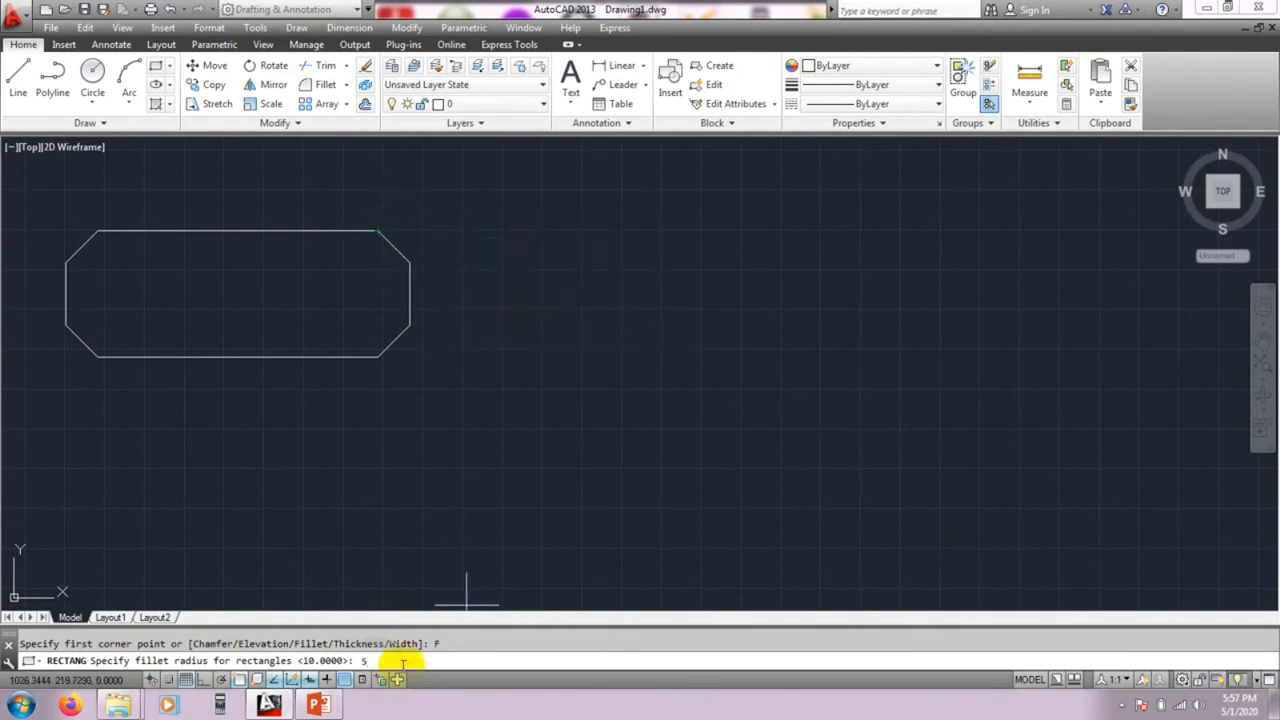
{"action": "key", "text": "Return"}
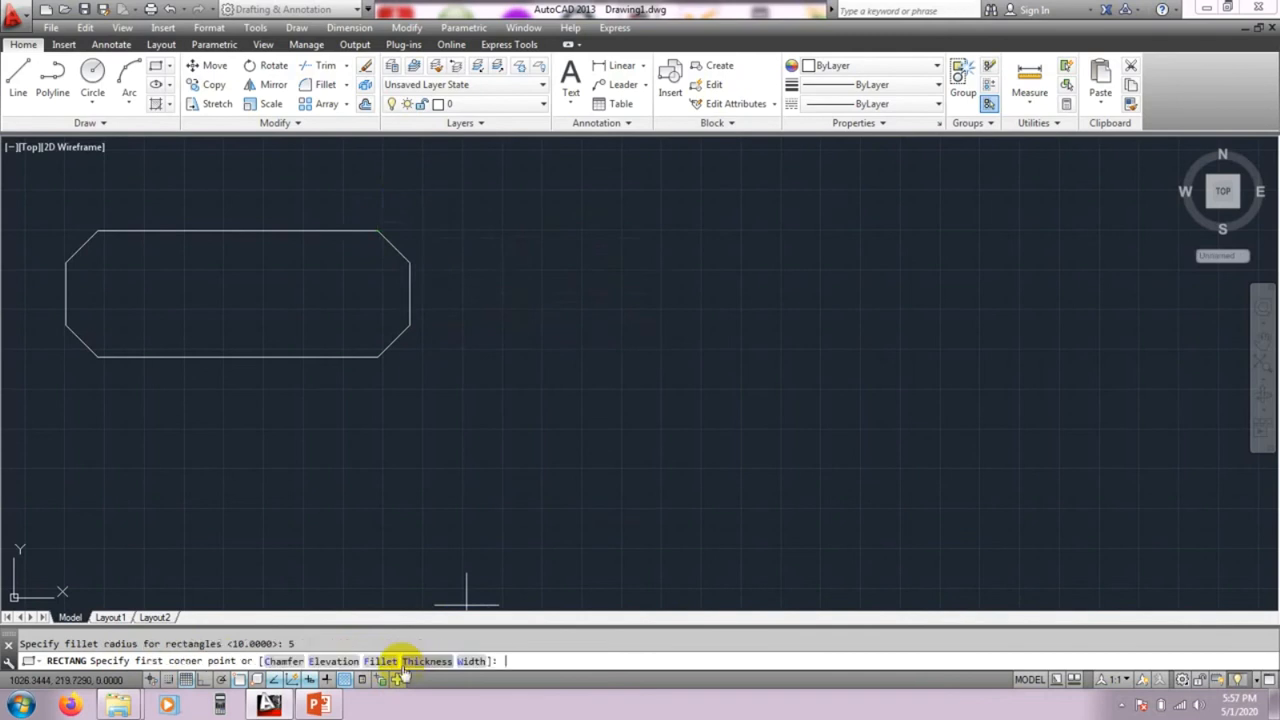
{"action": "left_click", "coordinate": [540, 228]}
{"action": "left_click", "coordinate": [760, 338]}
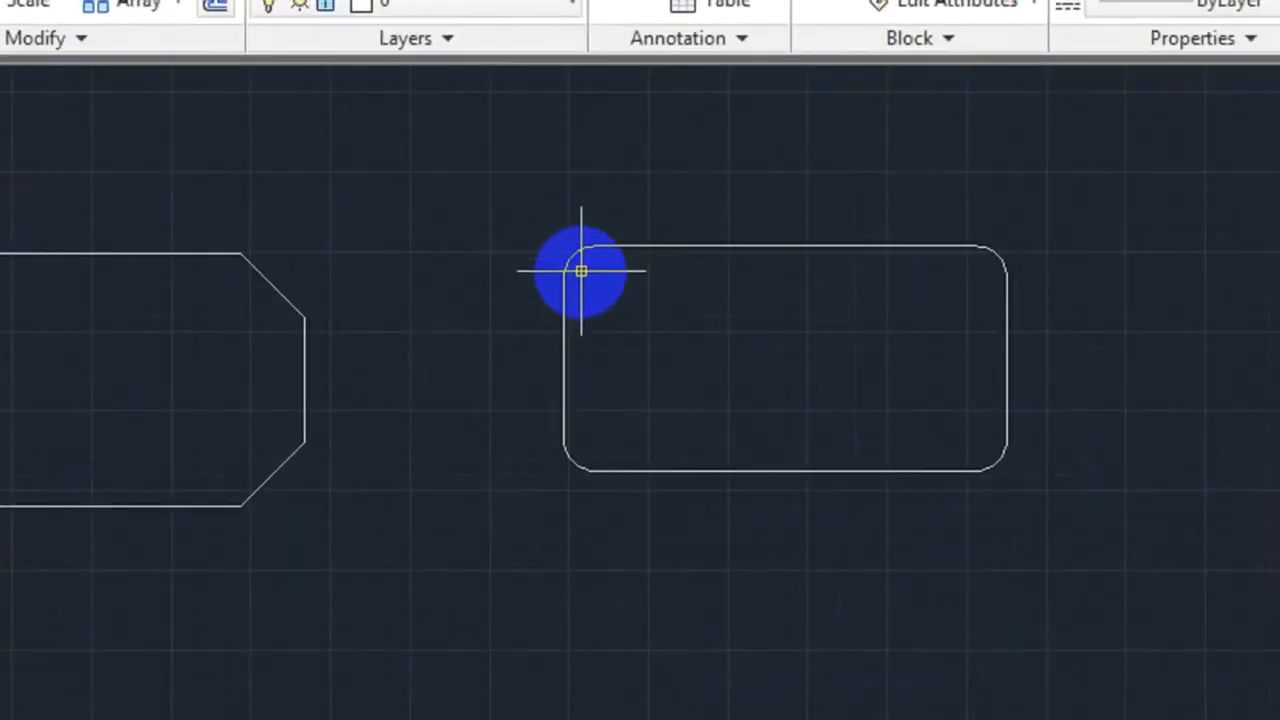
{"action": "scroll", "coordinate": [568, 265], "scroll_direction": "up", "scroll_amount": 3}
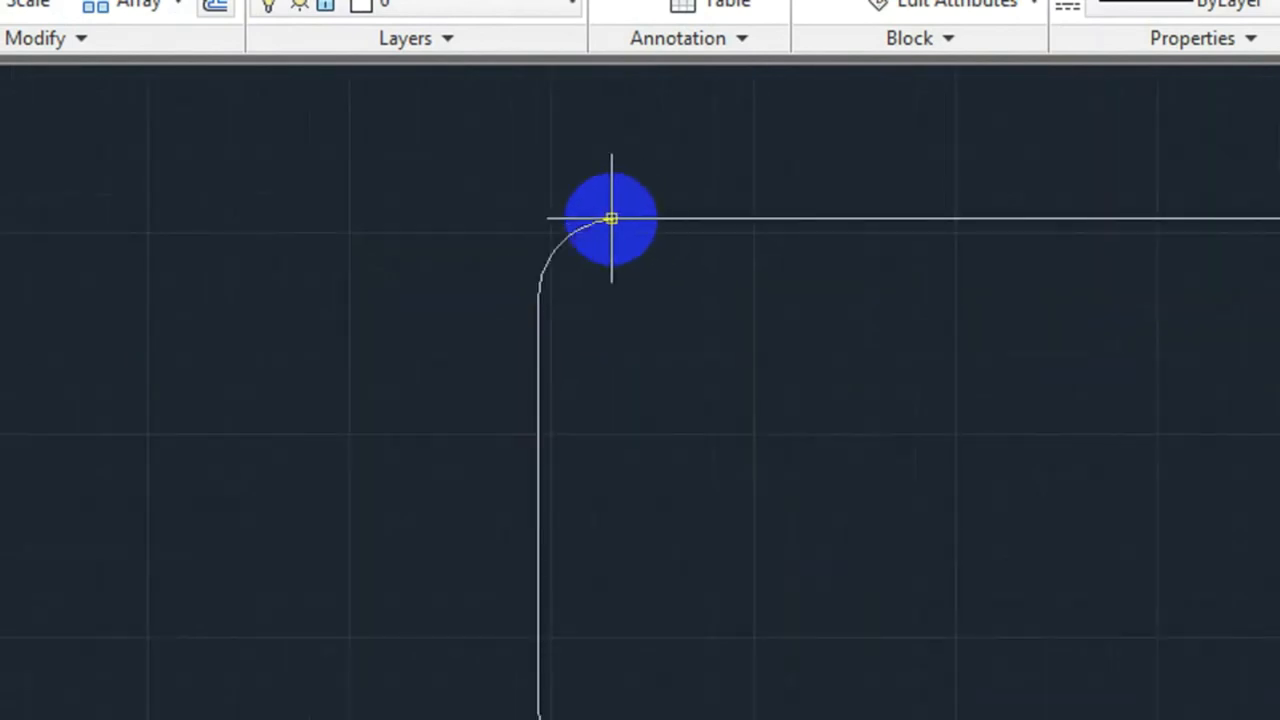
{"action": "scroll", "coordinate": [581, 230], "scroll_direction": "down", "scroll_amount": 3}
Step: Add a radius dimension to the filleted rectangle's upper-left corner arc, placing its text outside the corner
{"action": "middle_click_drag", "start_coordinate": [623, 297], "coordinate": [491, 411]}
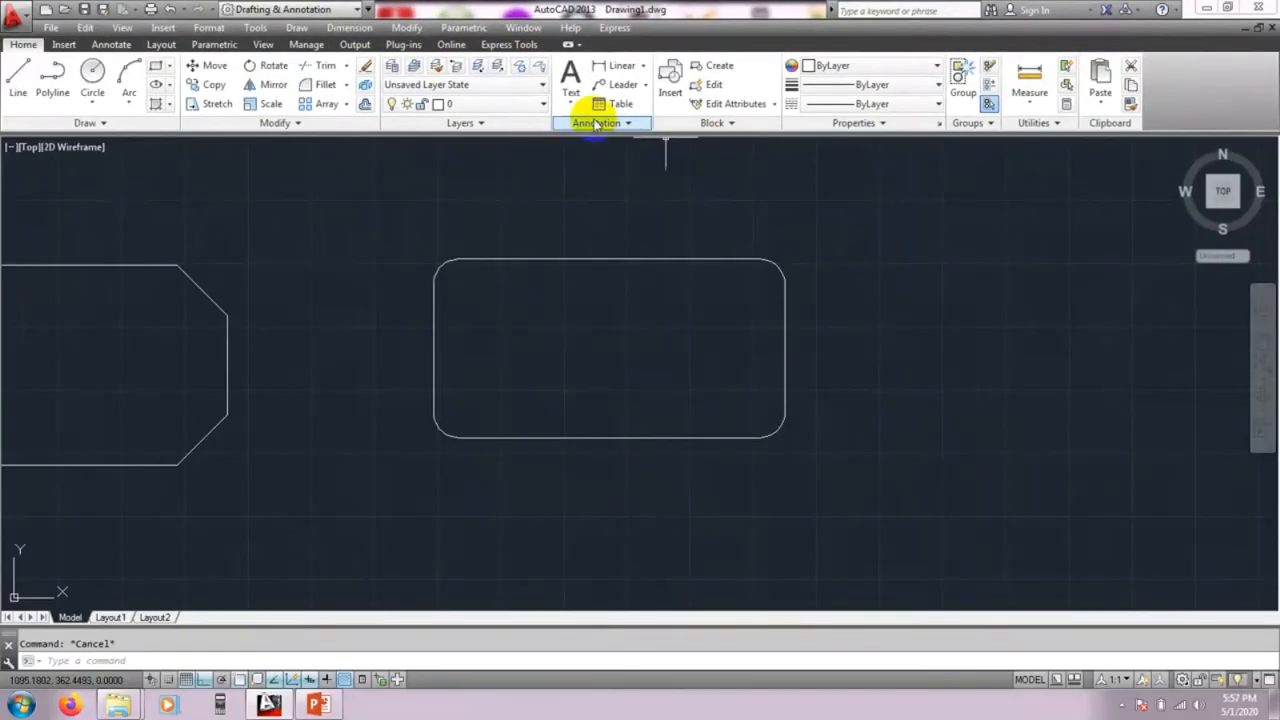
{"action": "left_click", "coordinate": [614, 66]}
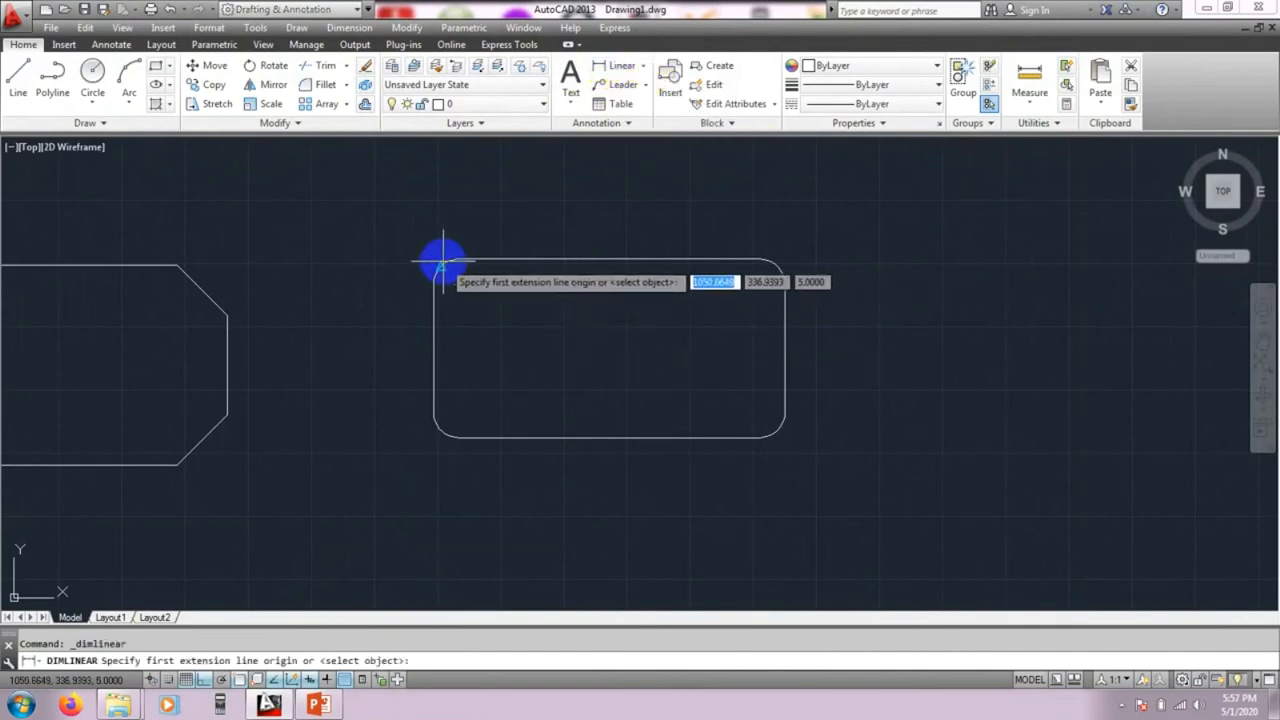
{"action": "left_click", "coordinate": [643, 65]}
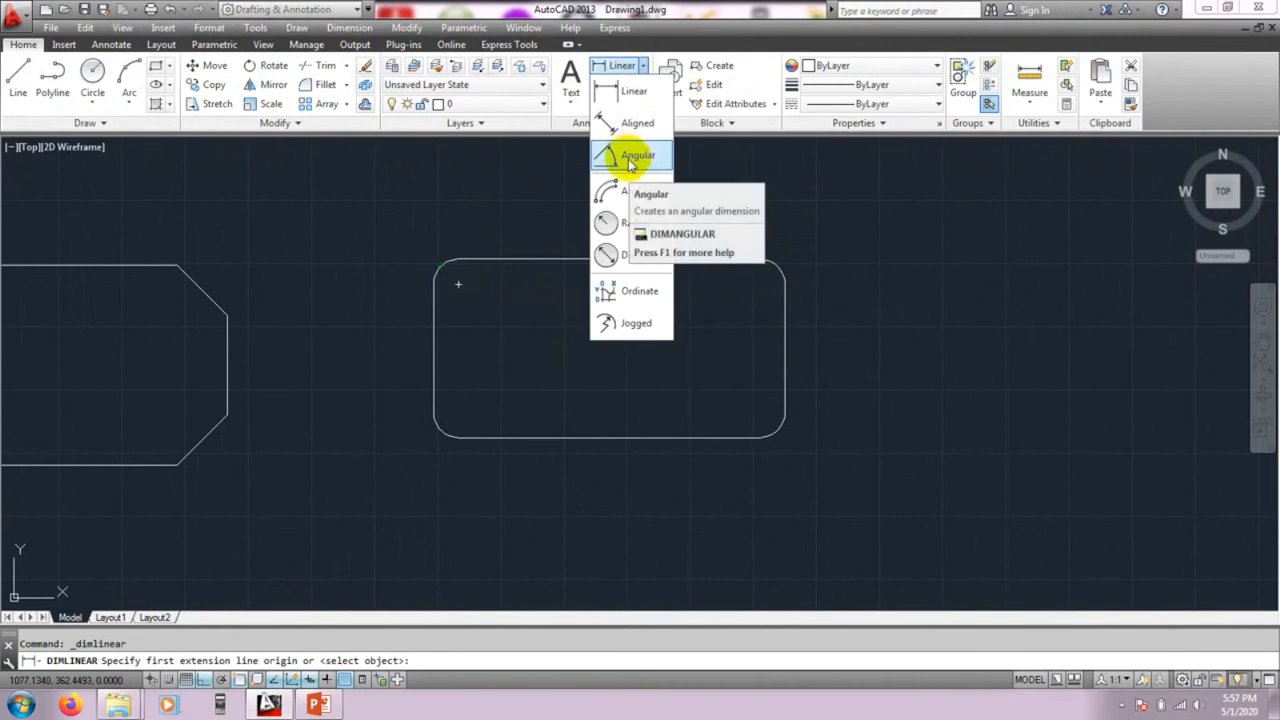
{"action": "left_click", "coordinate": [614, 220]}
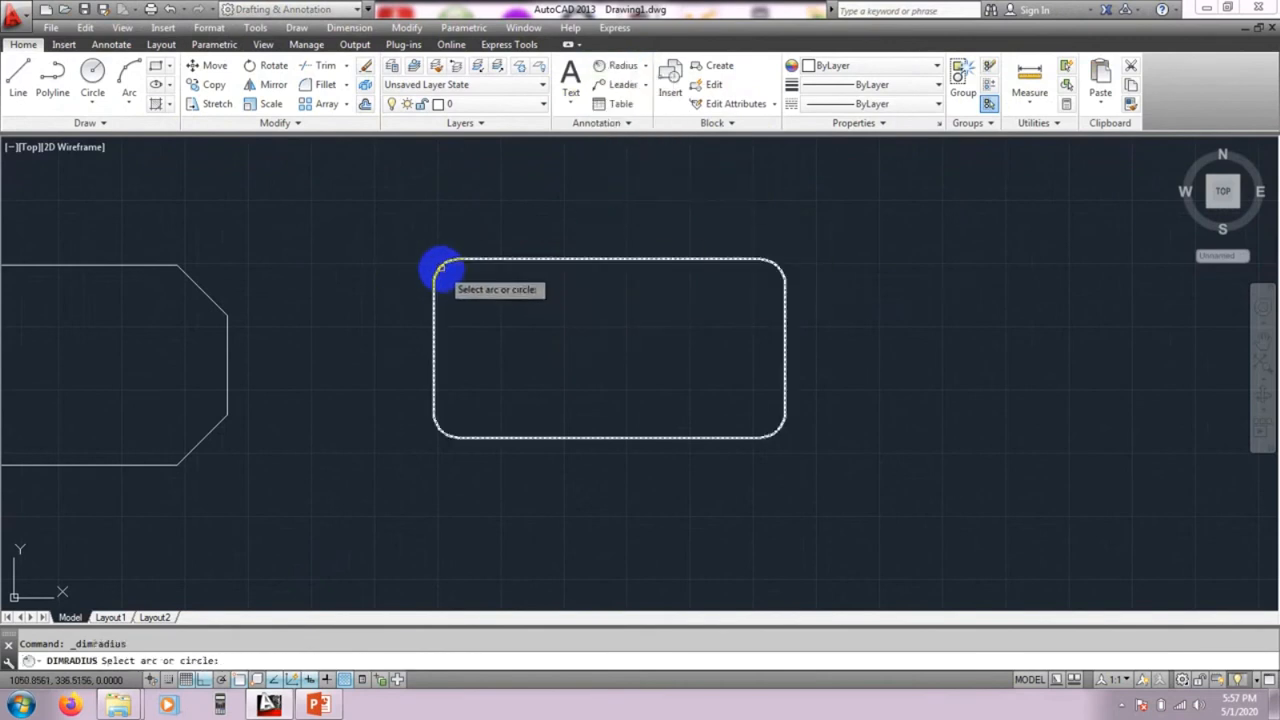
{"action": "left_click", "coordinate": [441, 269]}
{"action": "scroll", "coordinate": [407, 270], "scroll_direction": "up", "scroll_amount": 5}
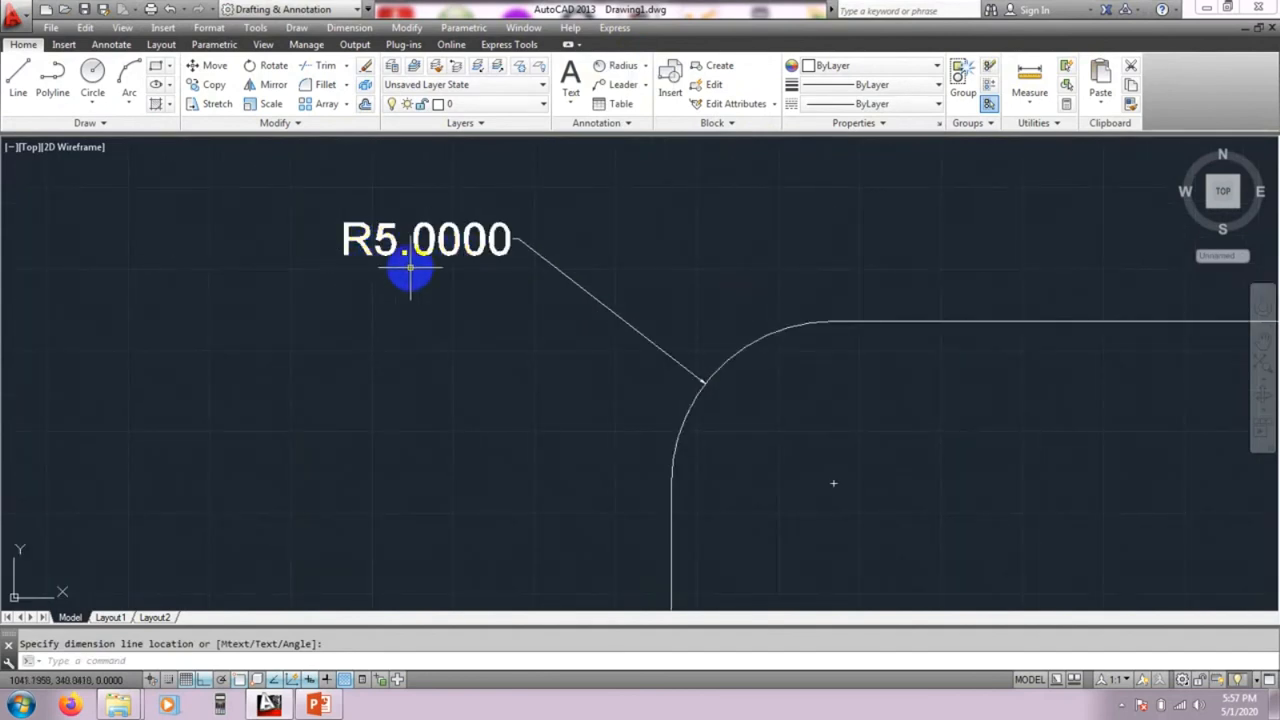
{"action": "scroll", "coordinate": [410, 268], "scroll_direction": "down", "scroll_amount": 3}
{"action": "scroll", "coordinate": [491, 323], "scroll_direction": "down", "scroll_amount": 4}
{"action": "middle_click_drag", "start_coordinate": [500, 331], "coordinate": [473, 335]}
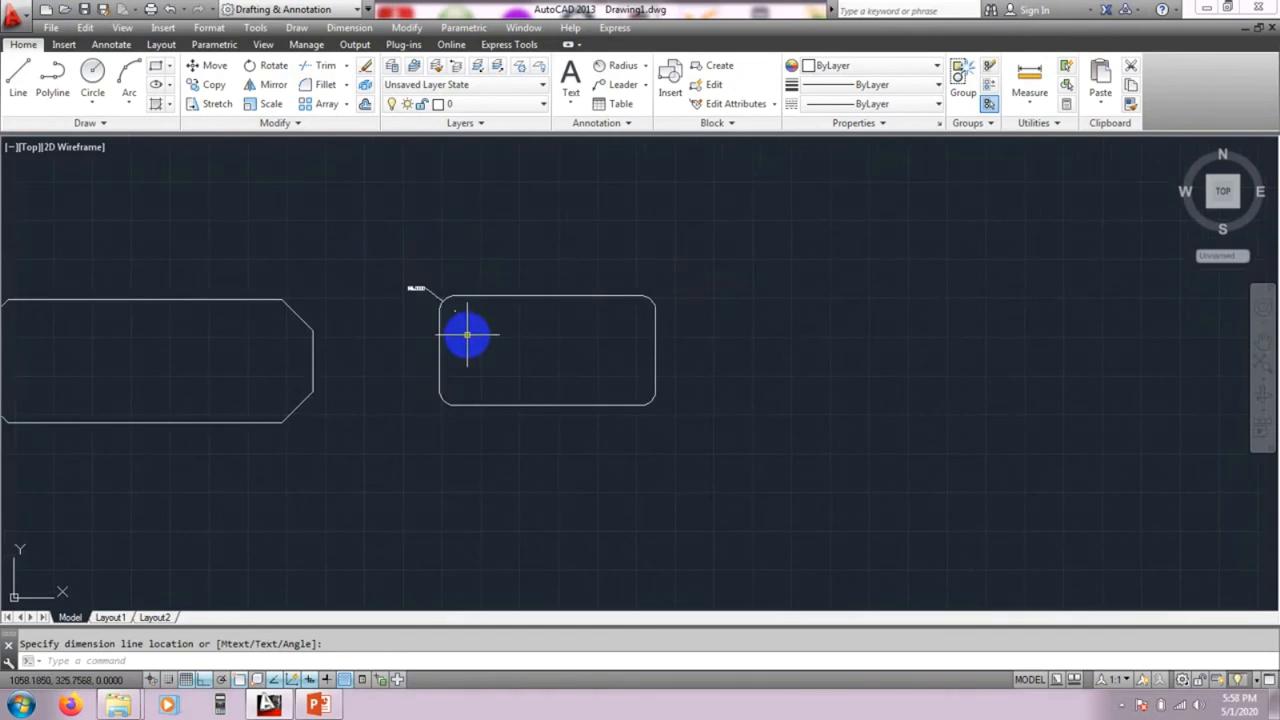
{"action": "mouse_move", "coordinate": [751, 386]}
{"action": "middle_mouse_down"}
{"action": "mouse_move", "coordinate": [709, 406]}
{"action": "mouse_move", "coordinate": [582, 409]}
{"action": "mouse_move", "coordinate": [585, 399]}
{"action": "middle_mouse_up"}
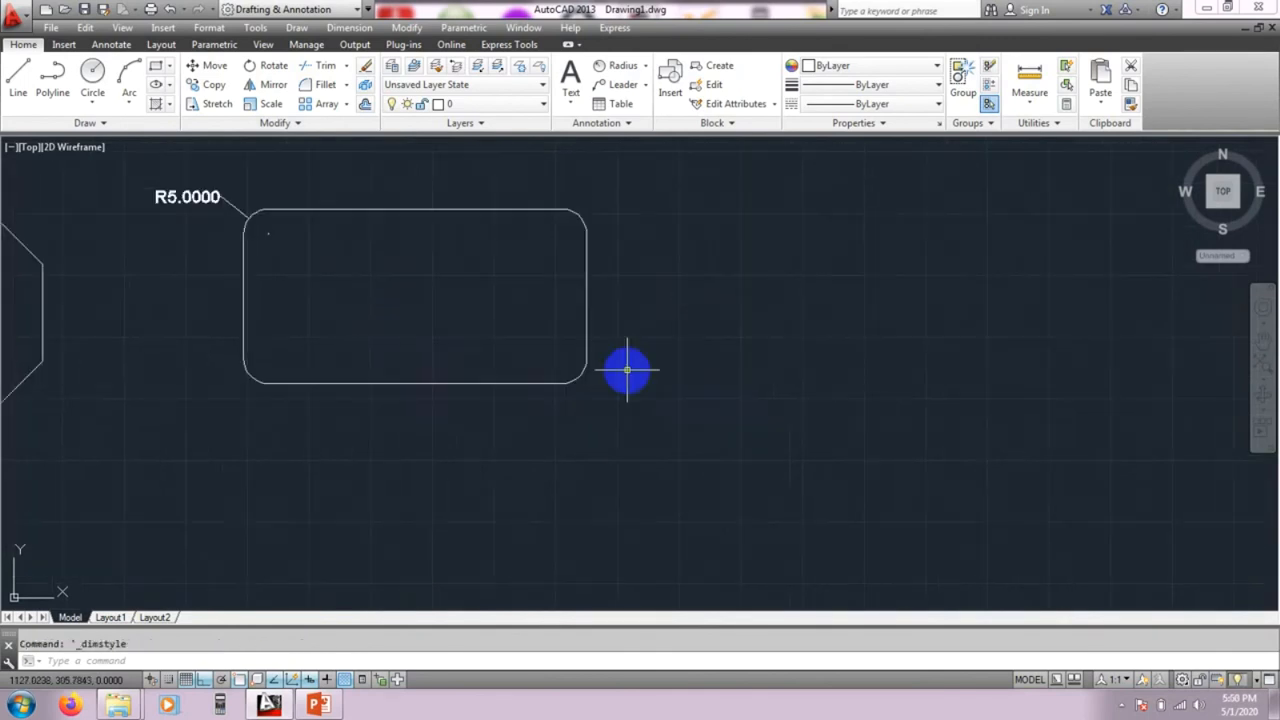
{"action": "middle_click_drag", "start_coordinate": [674, 303], "coordinate": [526, 326]}
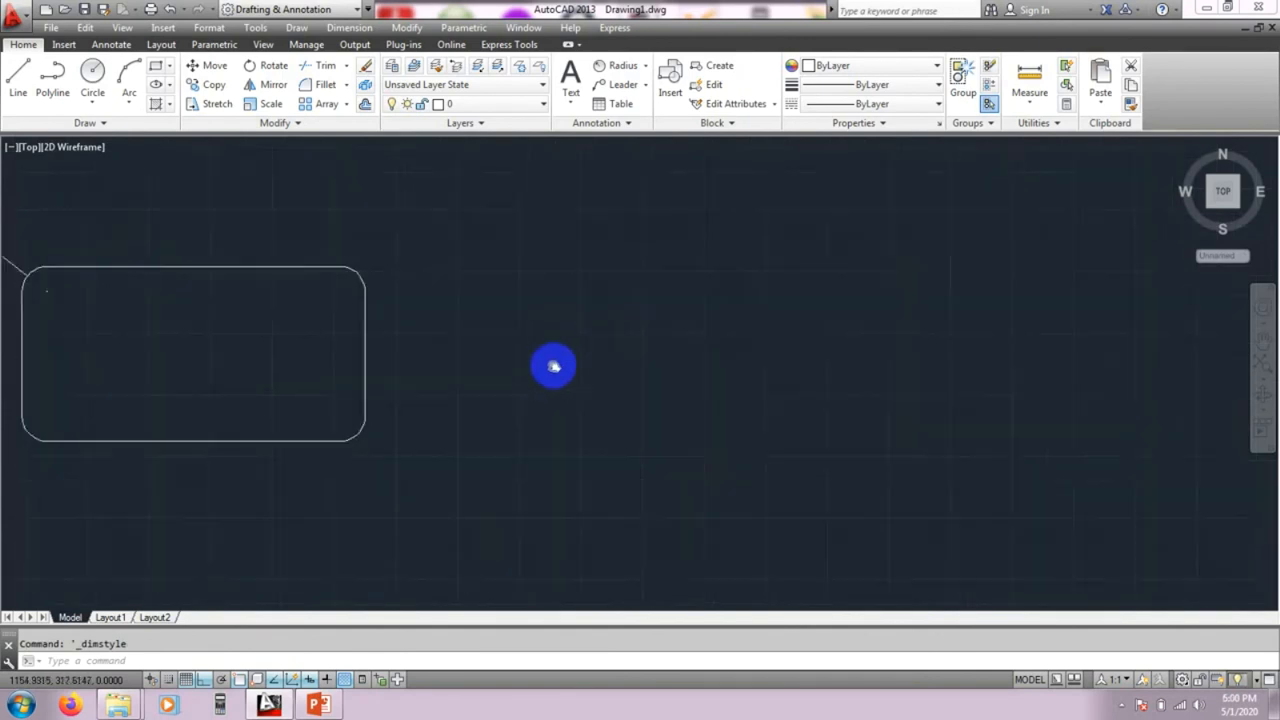
{"action": "middle_click_drag", "start_coordinate": [609, 334], "coordinate": [513, 376]}
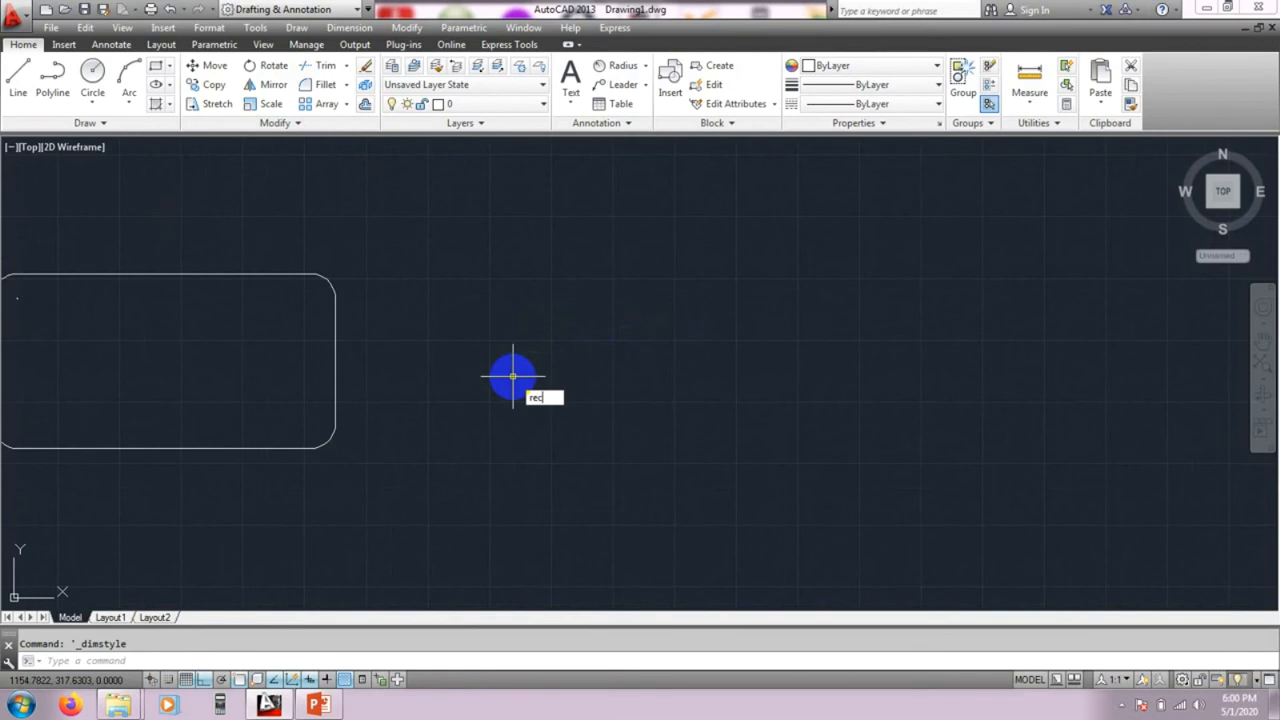
{"action": "key", "text": "Return"}
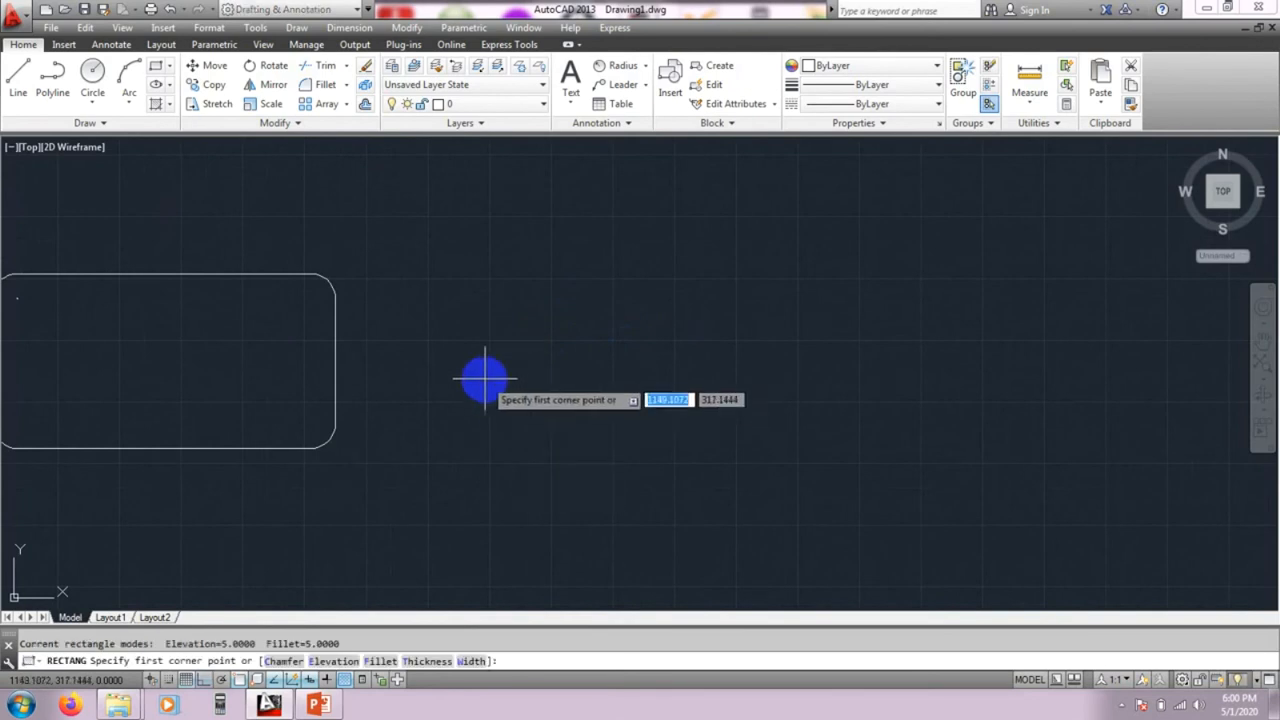
{"action": "left_click", "coordinate": [333, 661]}
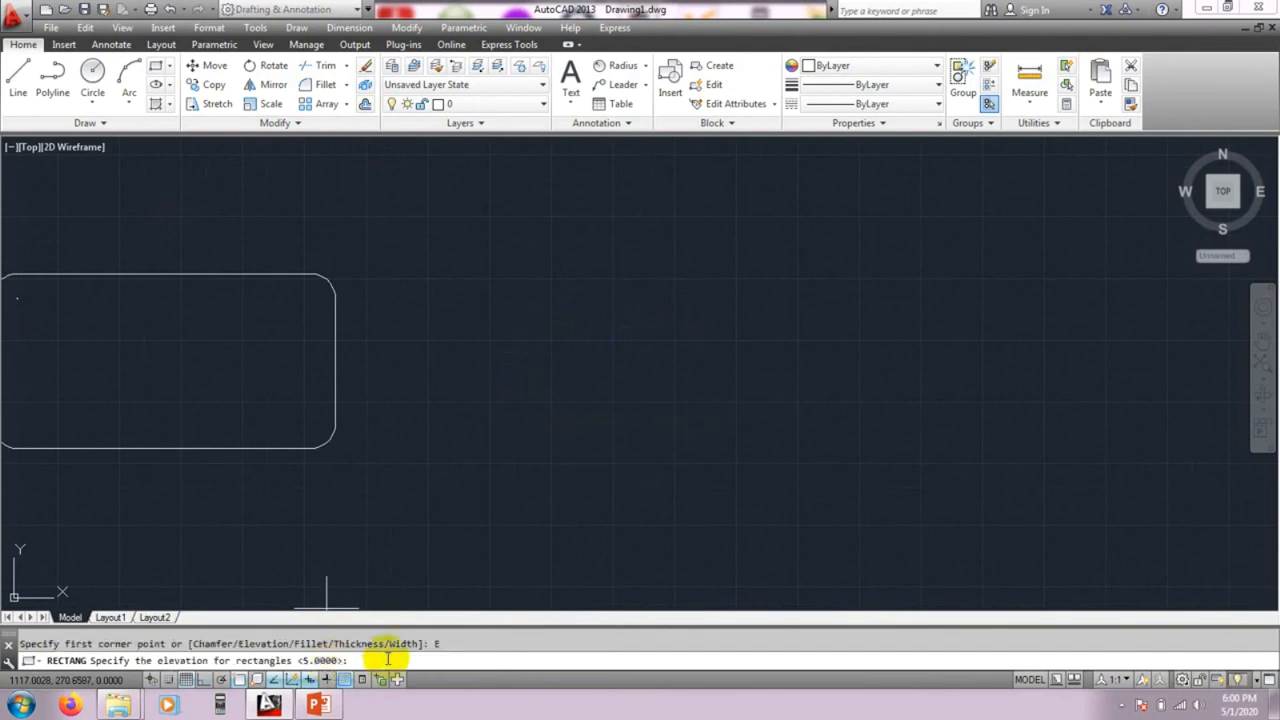
{"action": "key", "text": "Escape"}
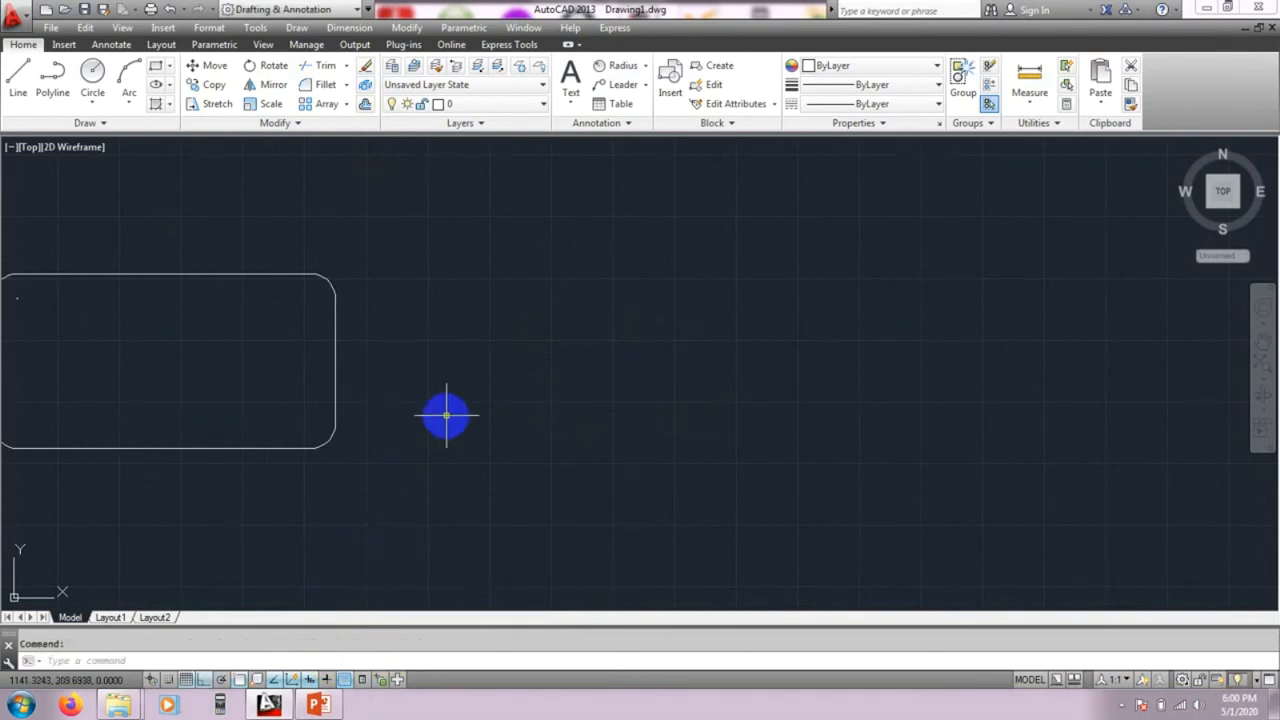
{"action": "type", "text": "rec"}
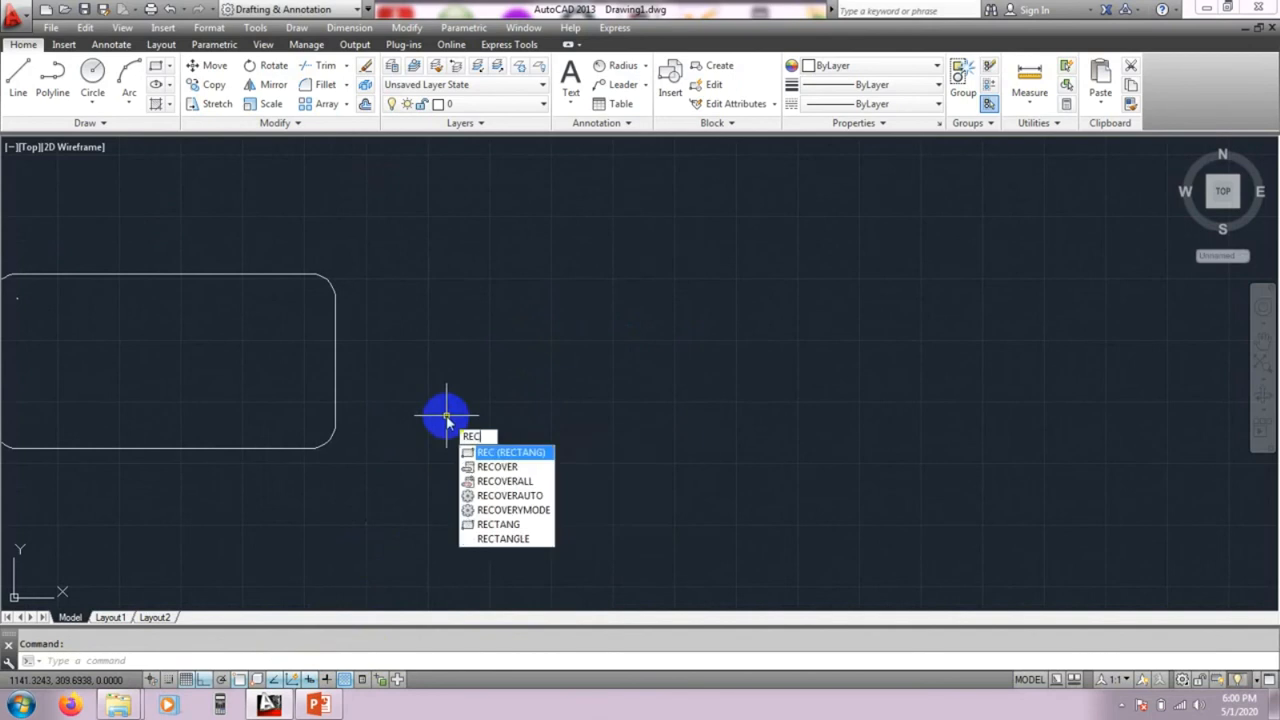
{"action": "key", "text": "Return"}
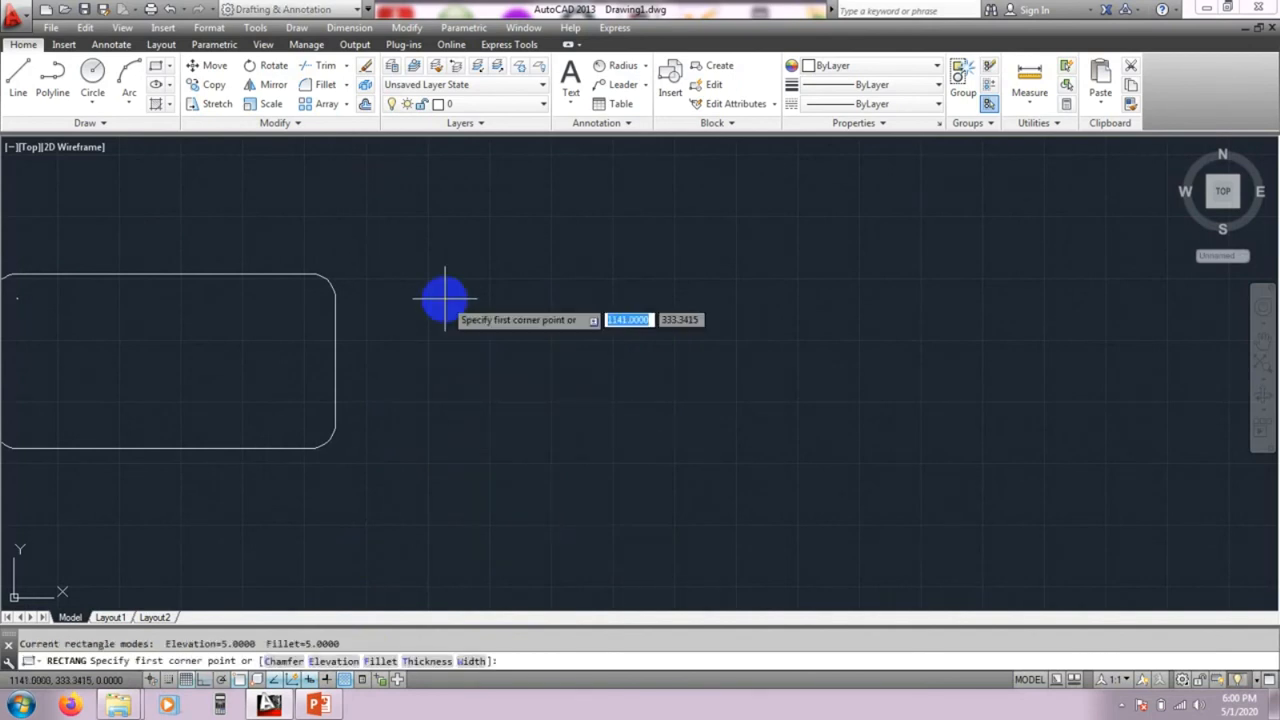
{"action": "left_click", "coordinate": [437, 279]}
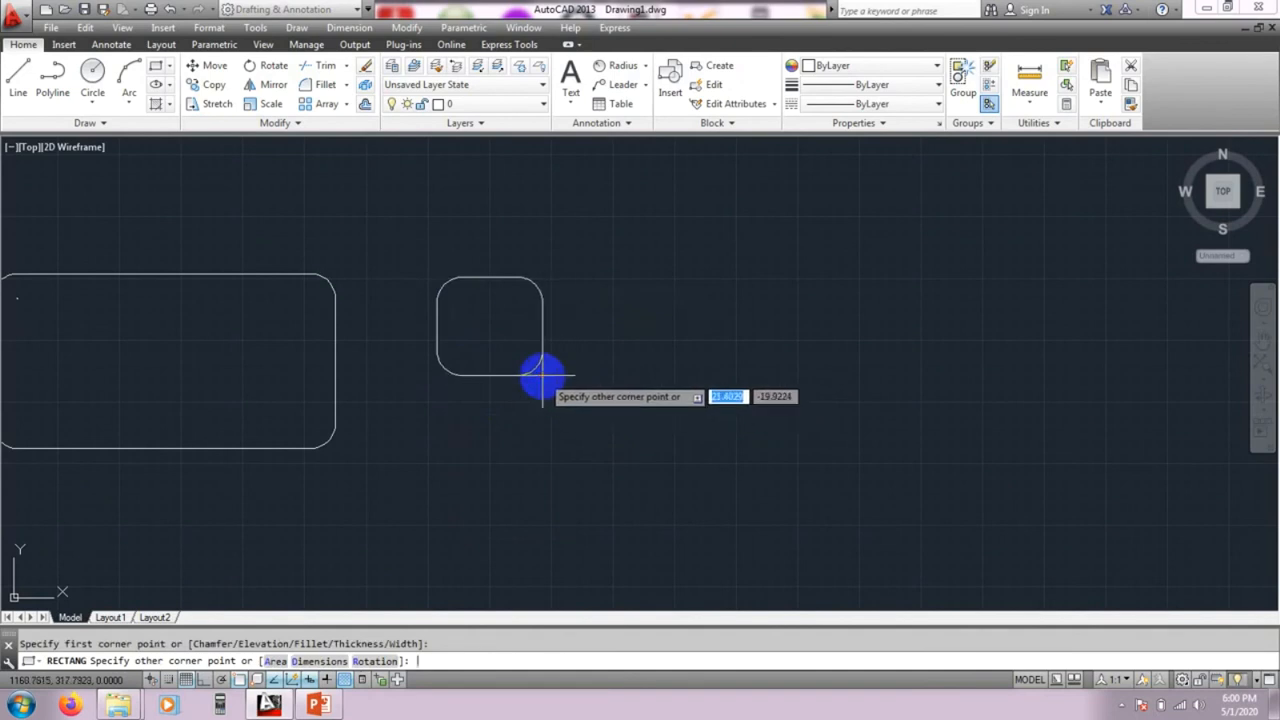
{"action": "key", "text": "Escape"}
Step: Draw a sharp-cornered rectangle beside the filleted rectangle, with the Rectangle command's fillet radius set to 0
{"action": "type", "text": "rec"}
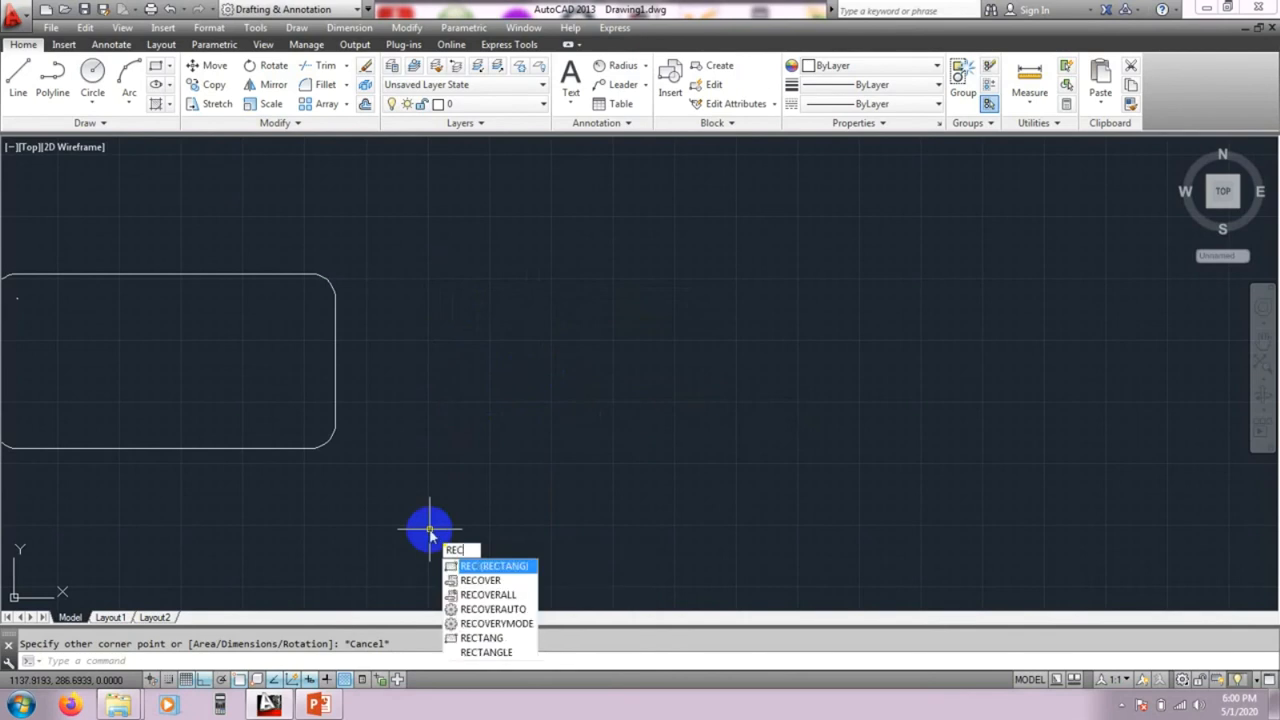
{"action": "key", "text": "Return"}
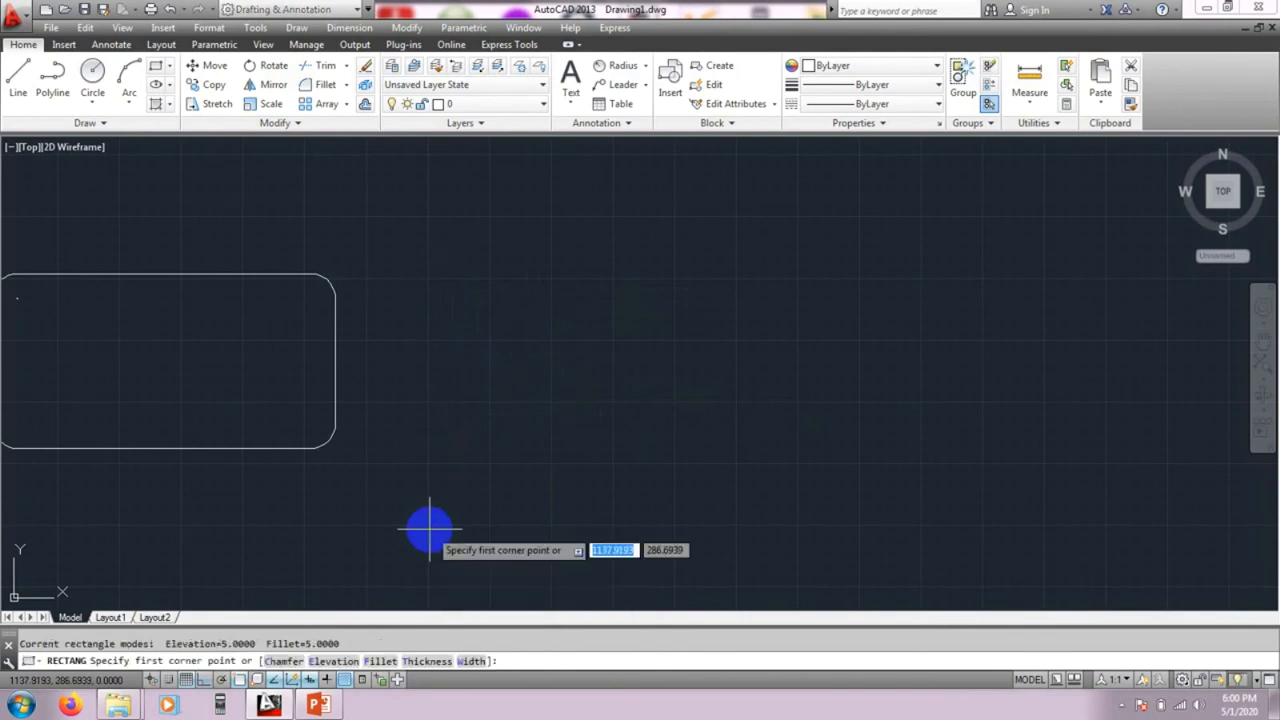
{"action": "left_click", "coordinate": [379, 661]}
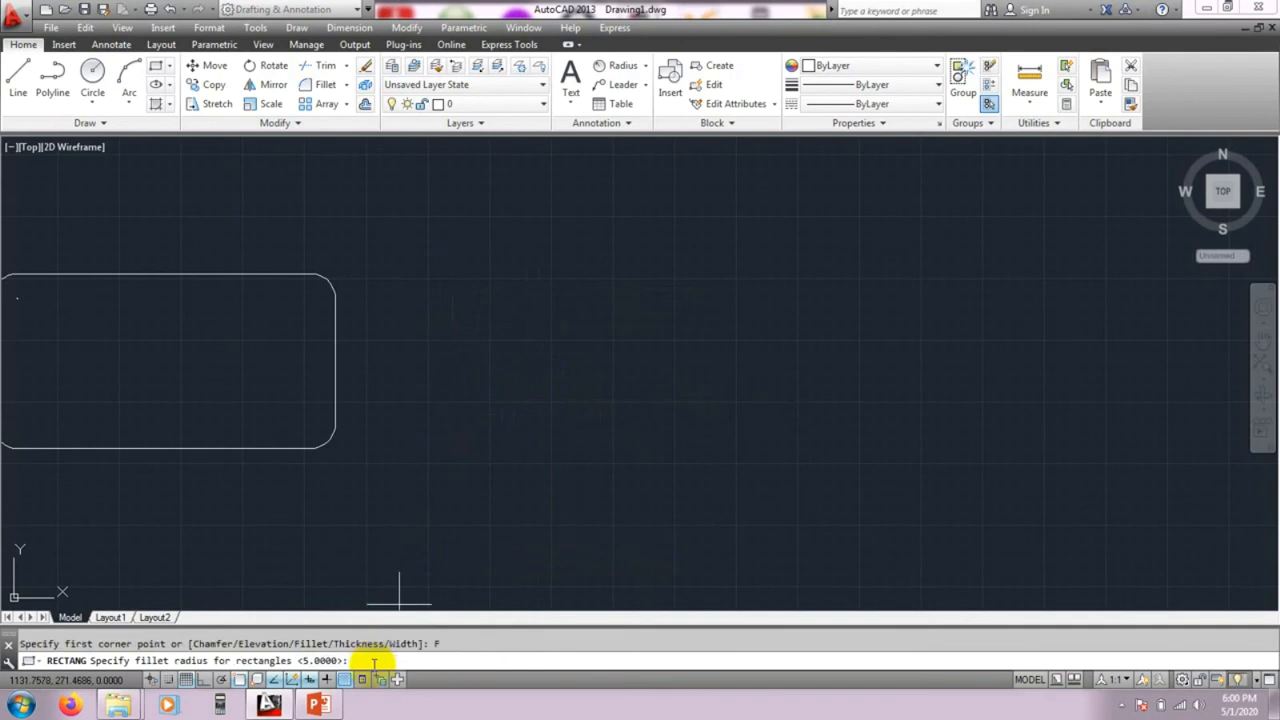
{"action": "key", "text": "Return"}
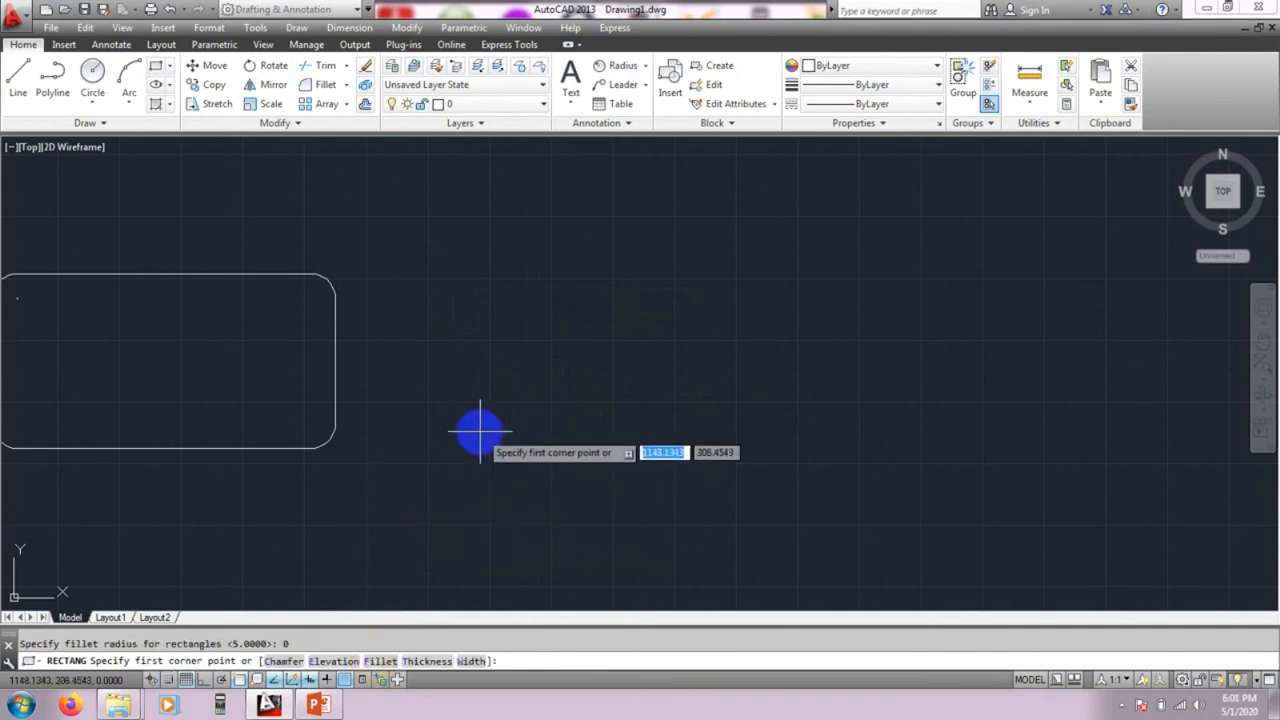
{"action": "left_click", "coordinate": [456, 279]}
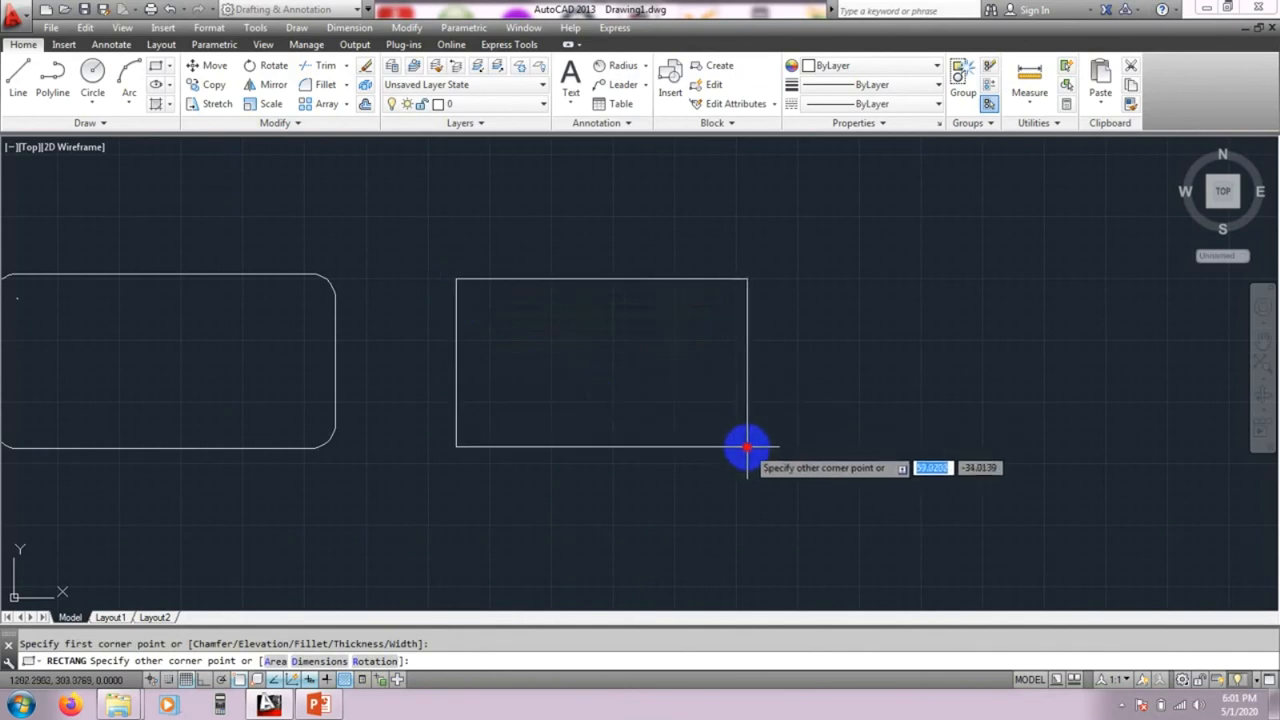
{"action": "left_click", "coordinate": [778, 445]}
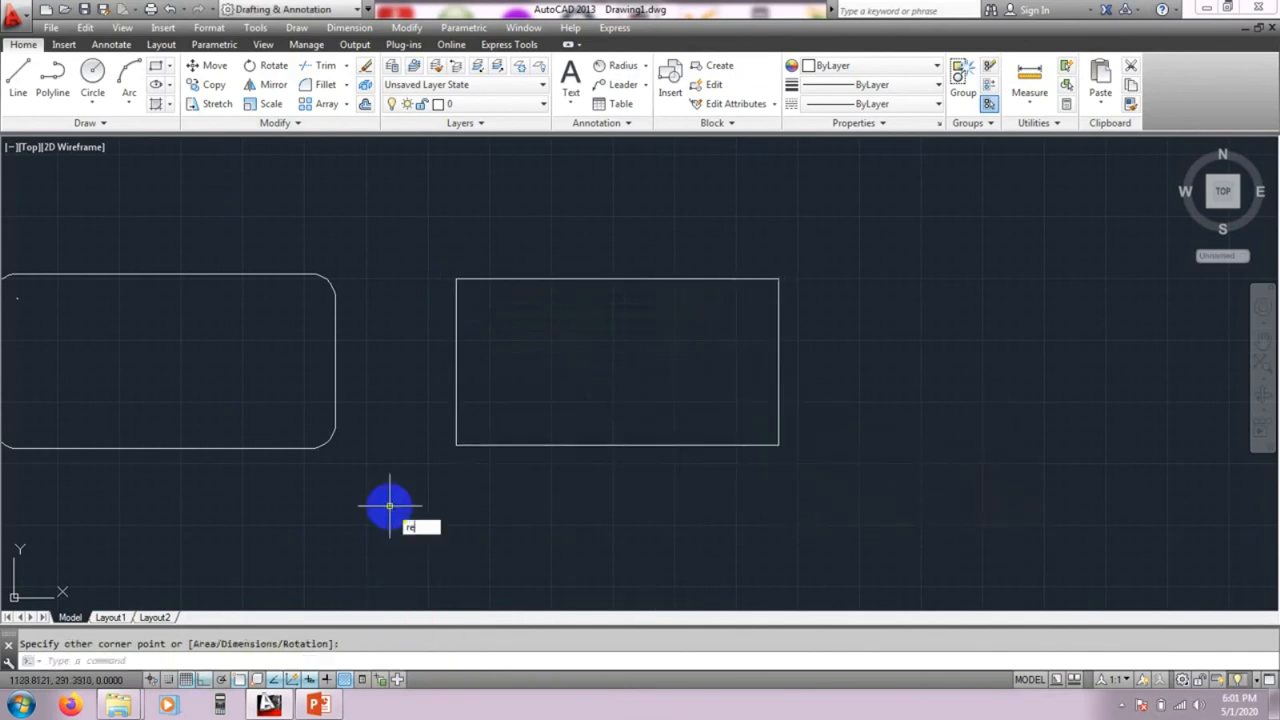
Step: Draw a slightly smaller rectangle at elevation 5 inside the new sharp-cornered rectangle
{"action": "key", "text": "Return"}
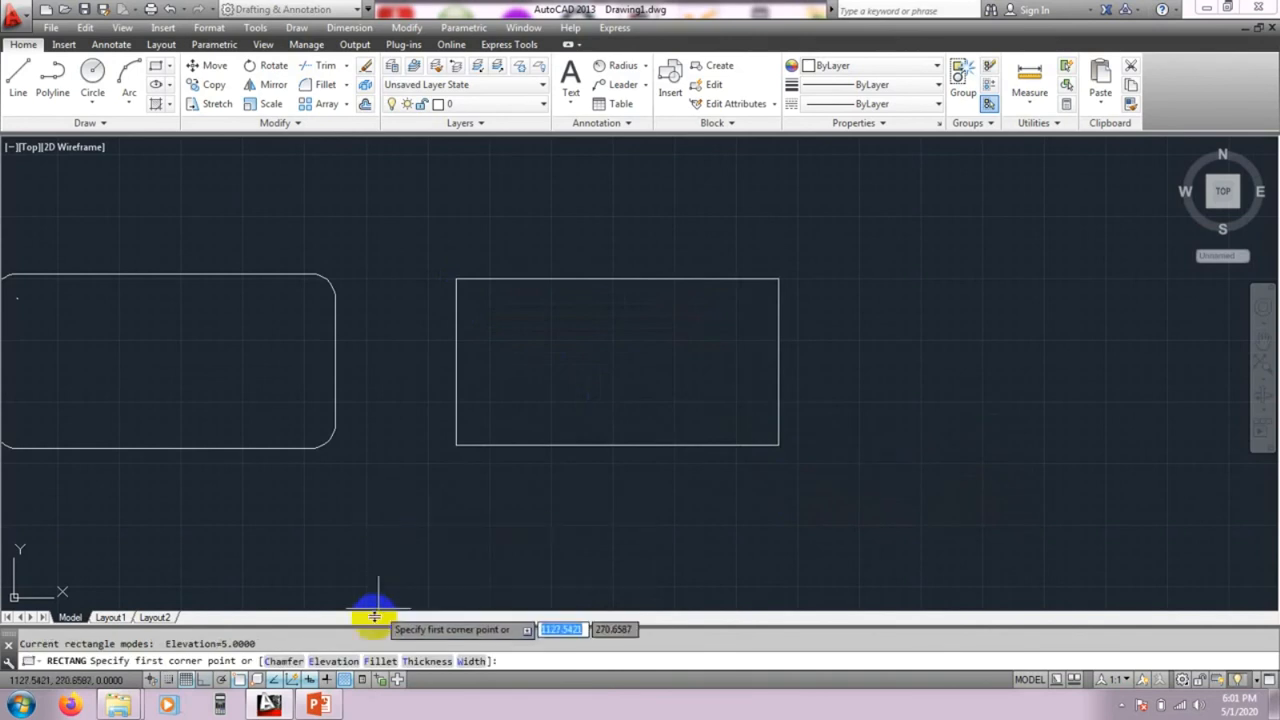
{"action": "mouse_move", "coordinate": [378, 578]}
{"action": "middle_mouse_down"}
{"action": "mouse_move", "coordinate": [382, 503]}
{"action": "mouse_move", "coordinate": [355, 512]}
{"action": "middle_mouse_up"}
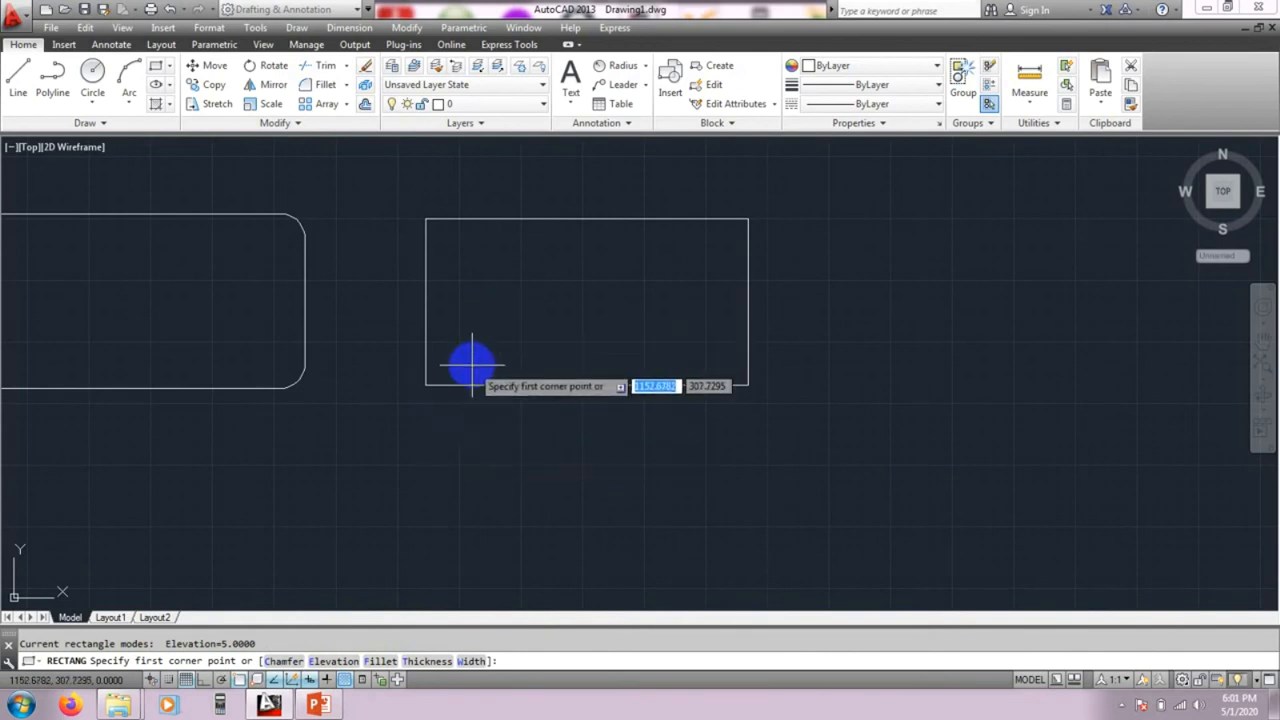
{"action": "left_click", "coordinate": [326, 662]}
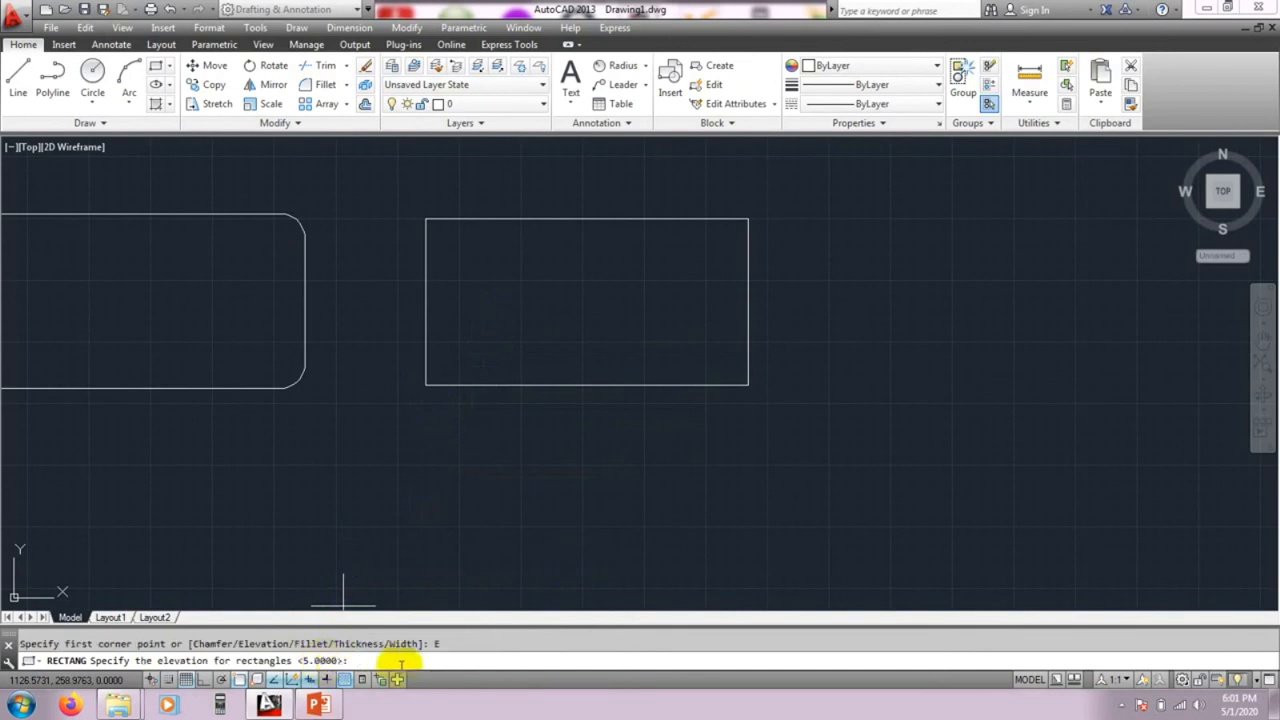
{"action": "type", "text": "5"}
{"action": "key", "text": "Return"}
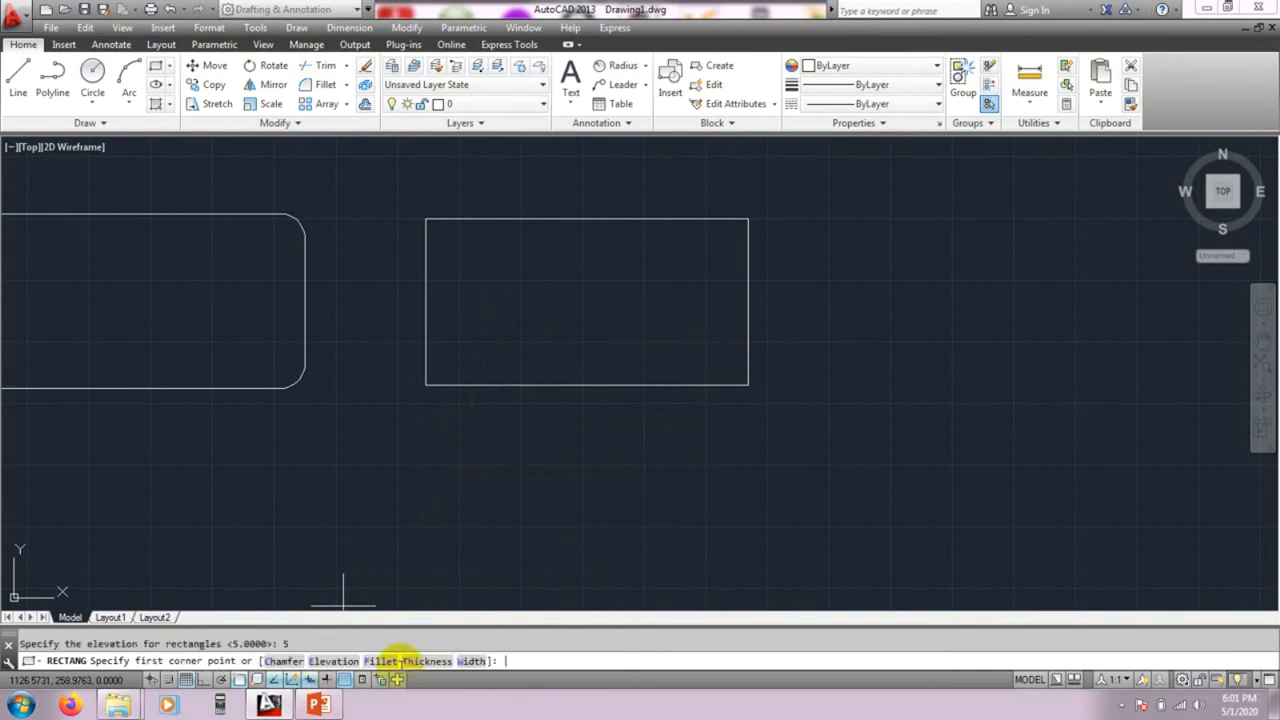
{"action": "left_click", "coordinate": [442, 238]}
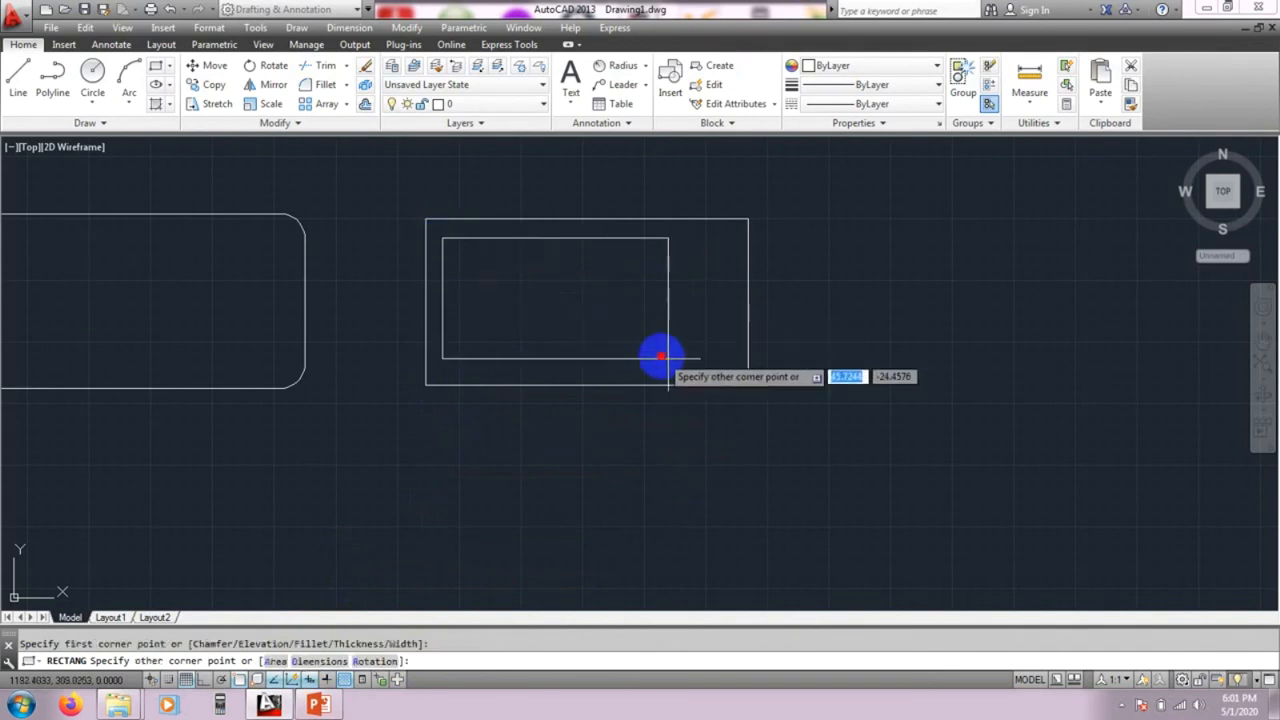
{"action": "left_click", "coordinate": [730, 368]}
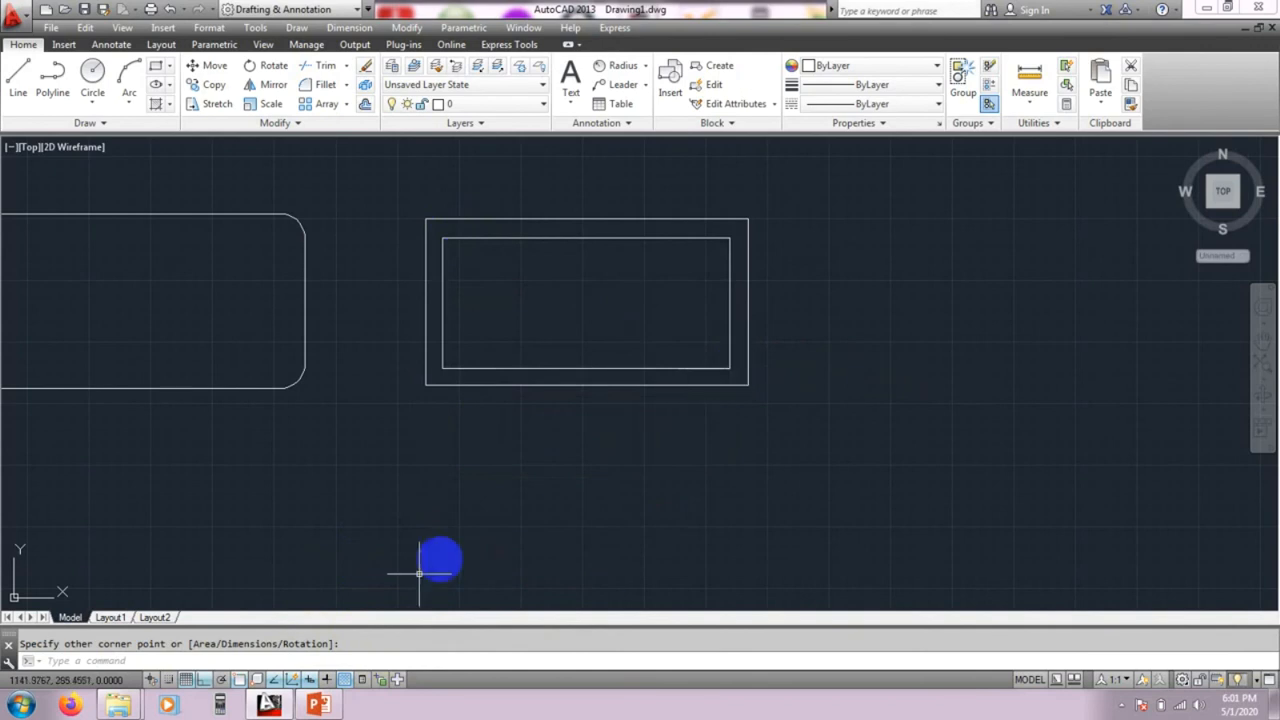
Step: Draw a third, smaller rectangle inside the two nested ones, with its elevation set to 10
{"action": "type", "text": "rec"}
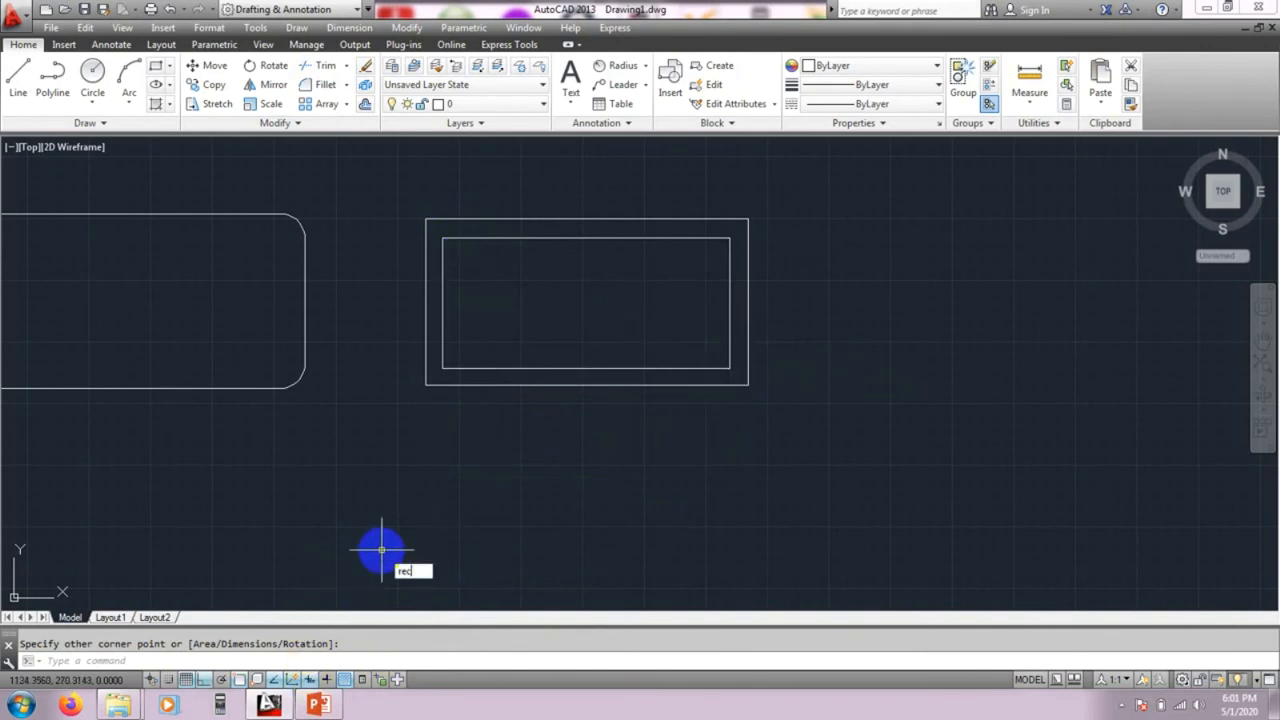
{"action": "key", "text": "Return"}
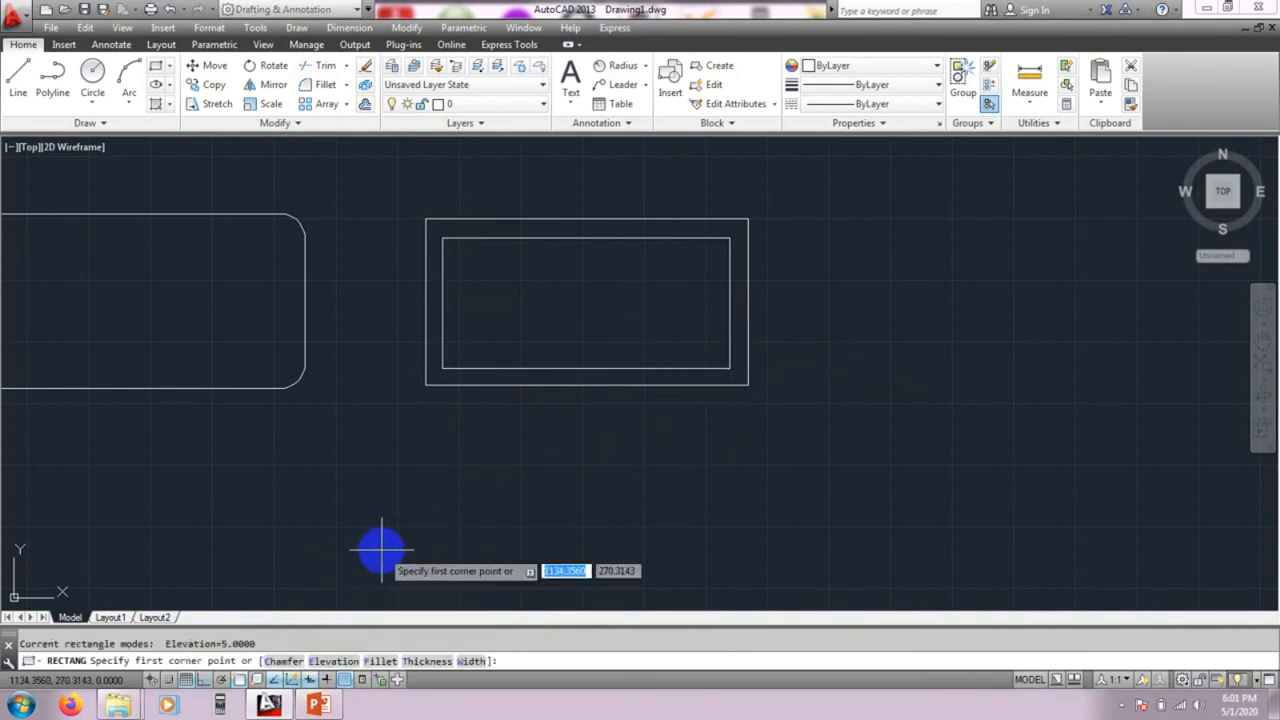
{"action": "left_click", "coordinate": [334, 661]}
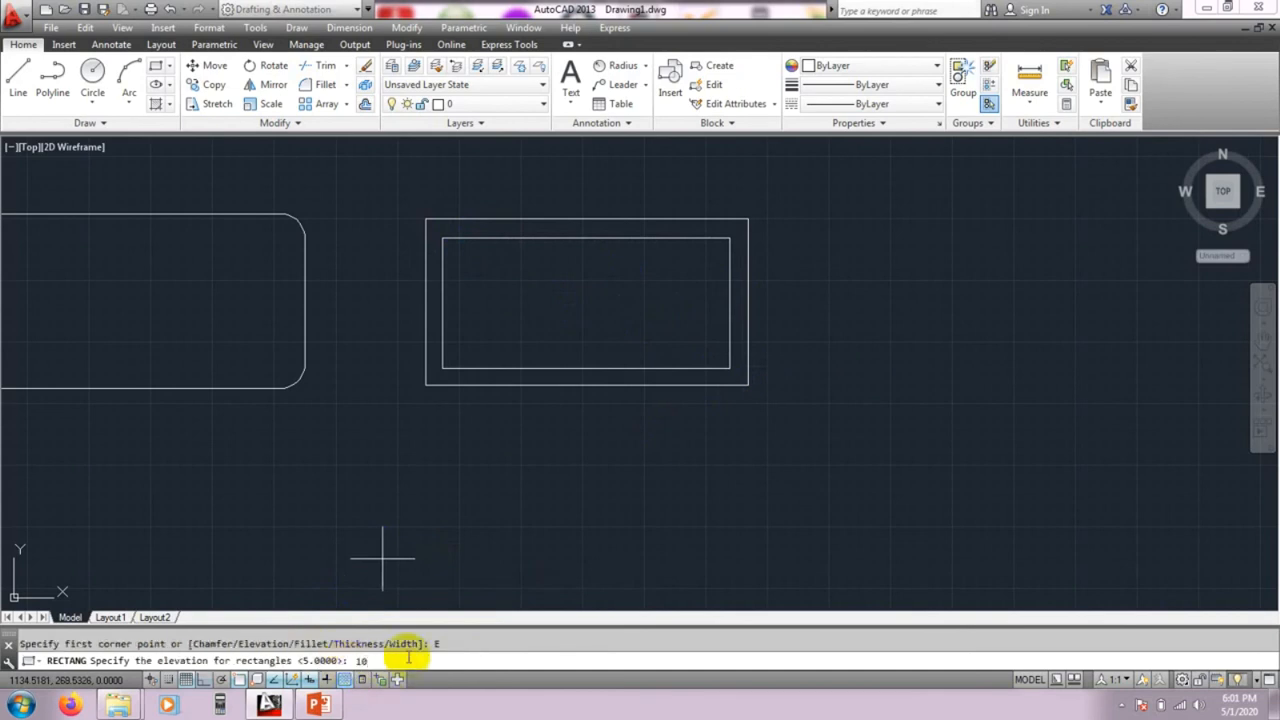
{"action": "type", "text": "10"}
{"action": "key", "text": "Return"}
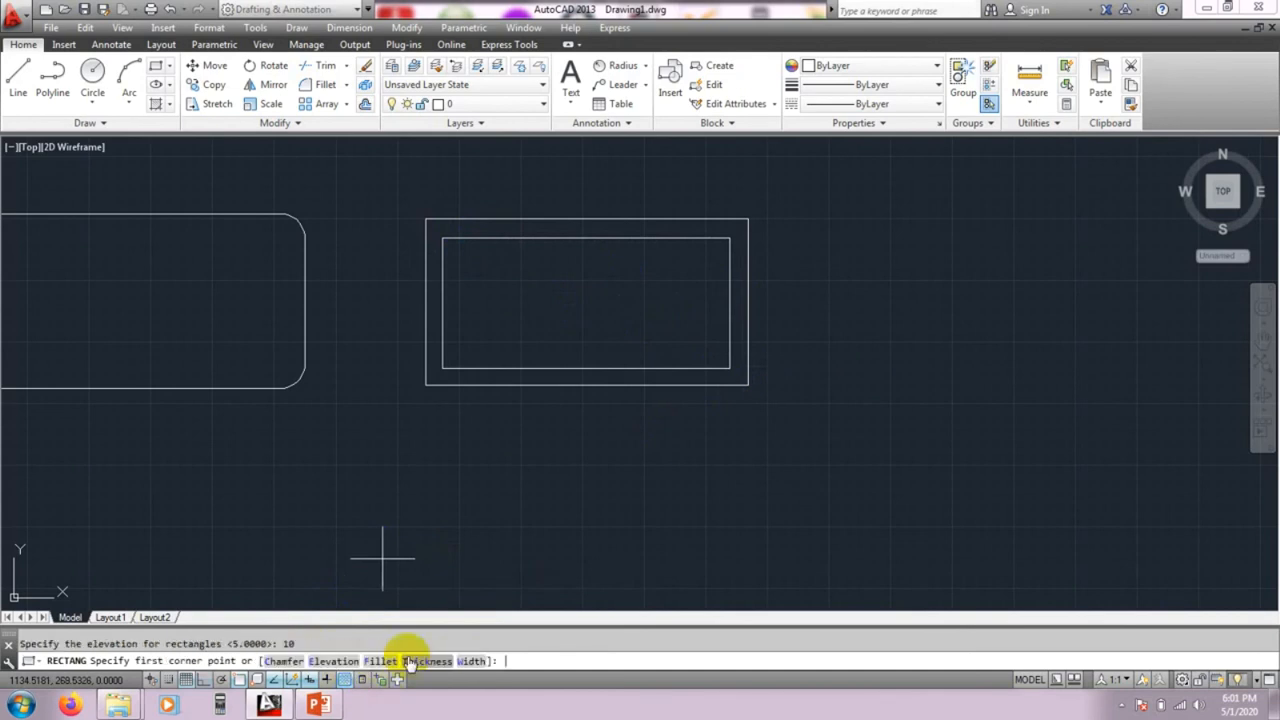
{"action": "left_click", "coordinate": [464, 259]}
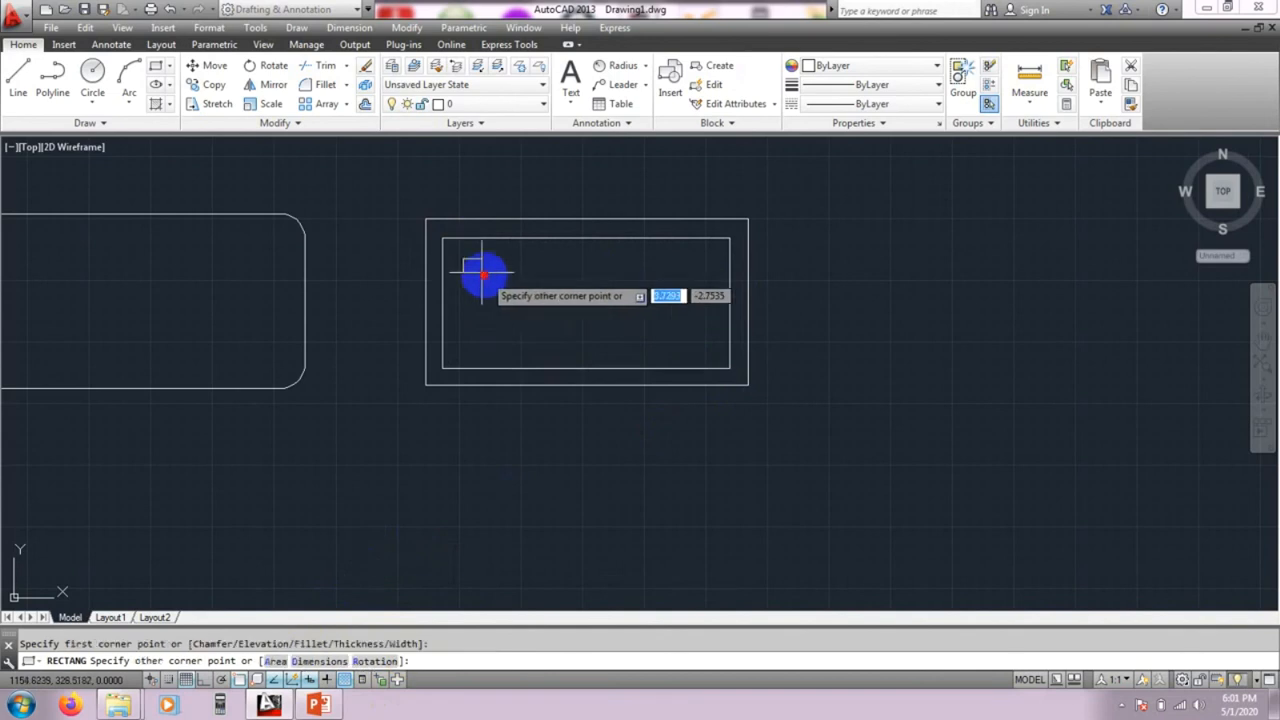
{"action": "left_click", "coordinate": [711, 355]}
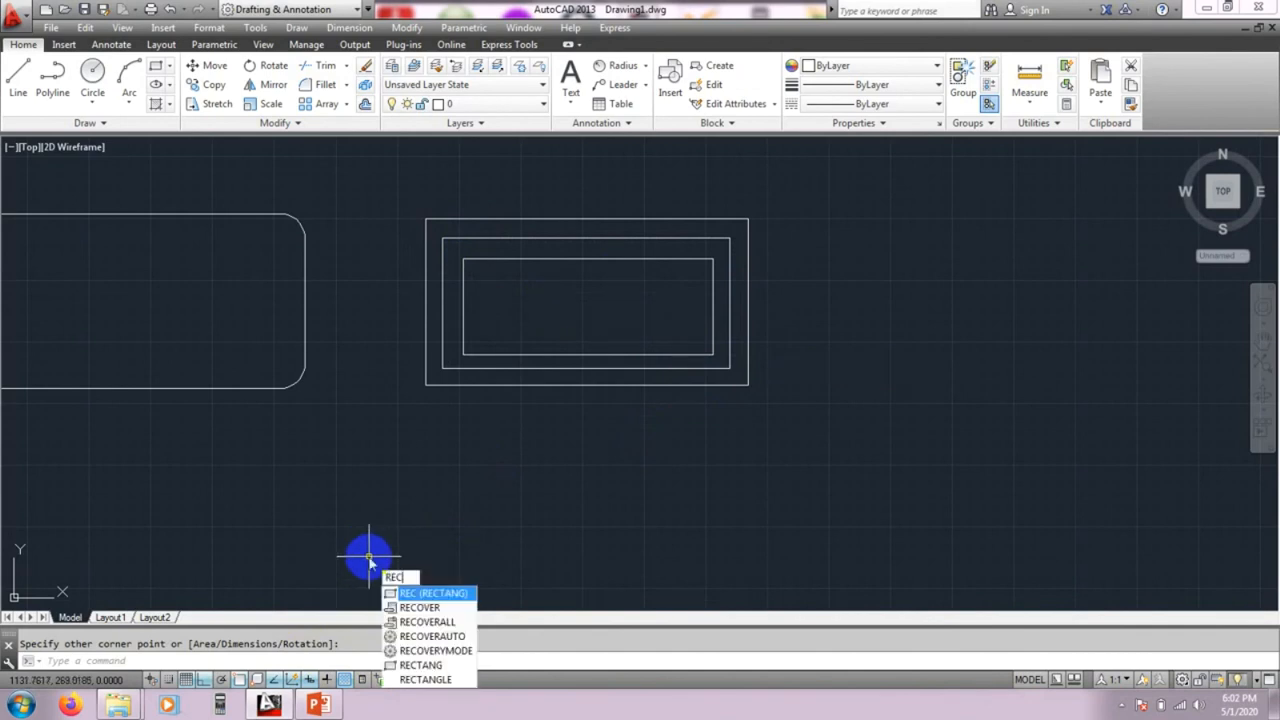
Step: Draw a fourth rectangle at elevation 15 inside the innermost nested rectangle
{"action": "key", "text": "Return"}
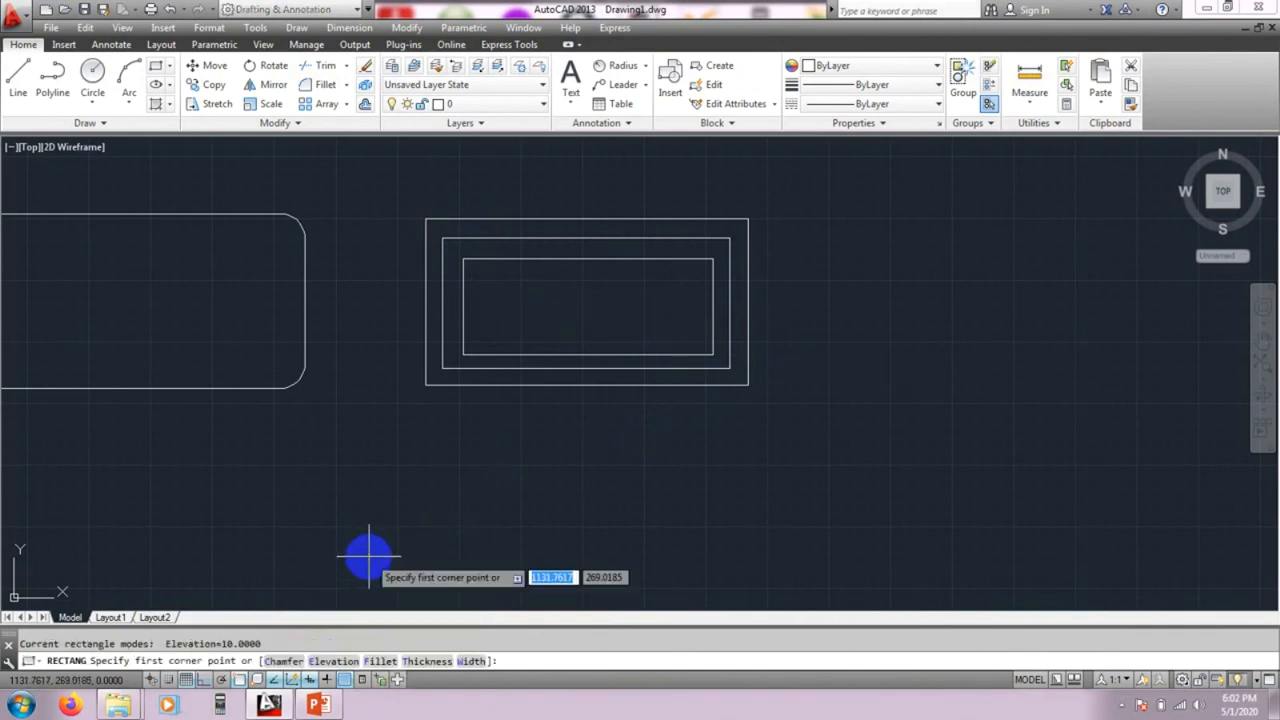
{"action": "left_click", "coordinate": [336, 662]}
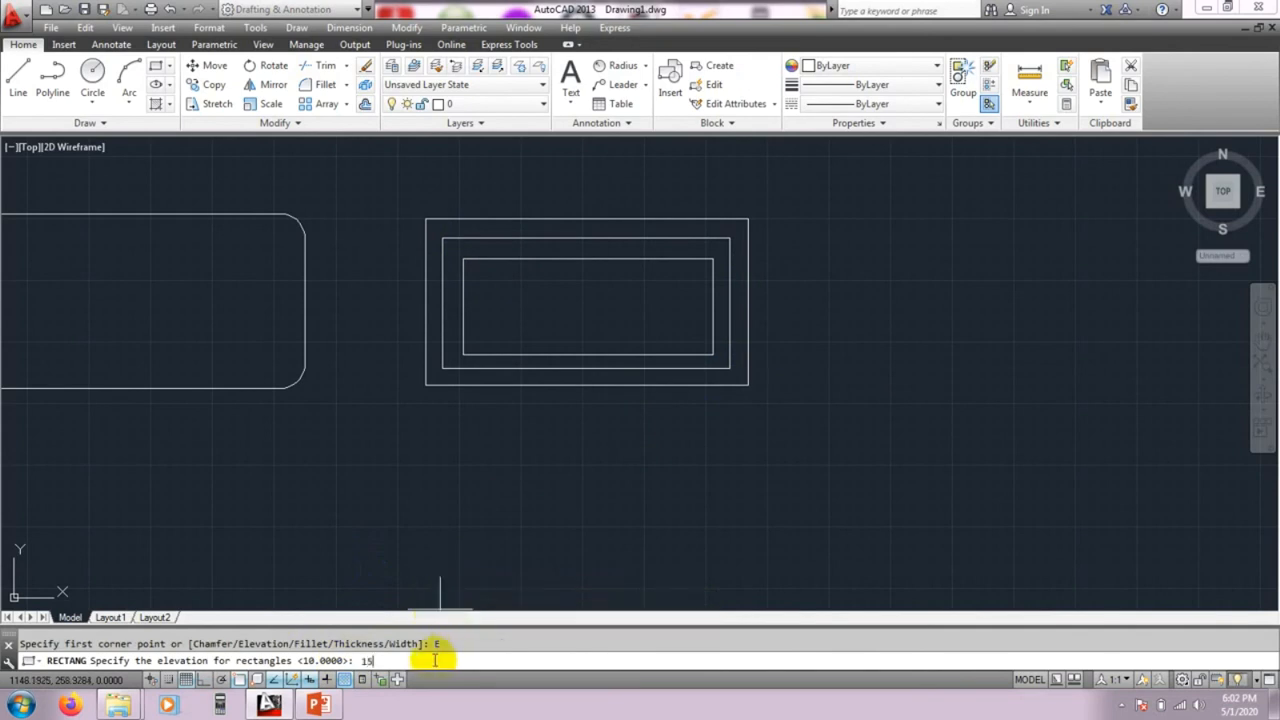
{"action": "type", "text": "15"}
{"action": "key", "text": "Return"}
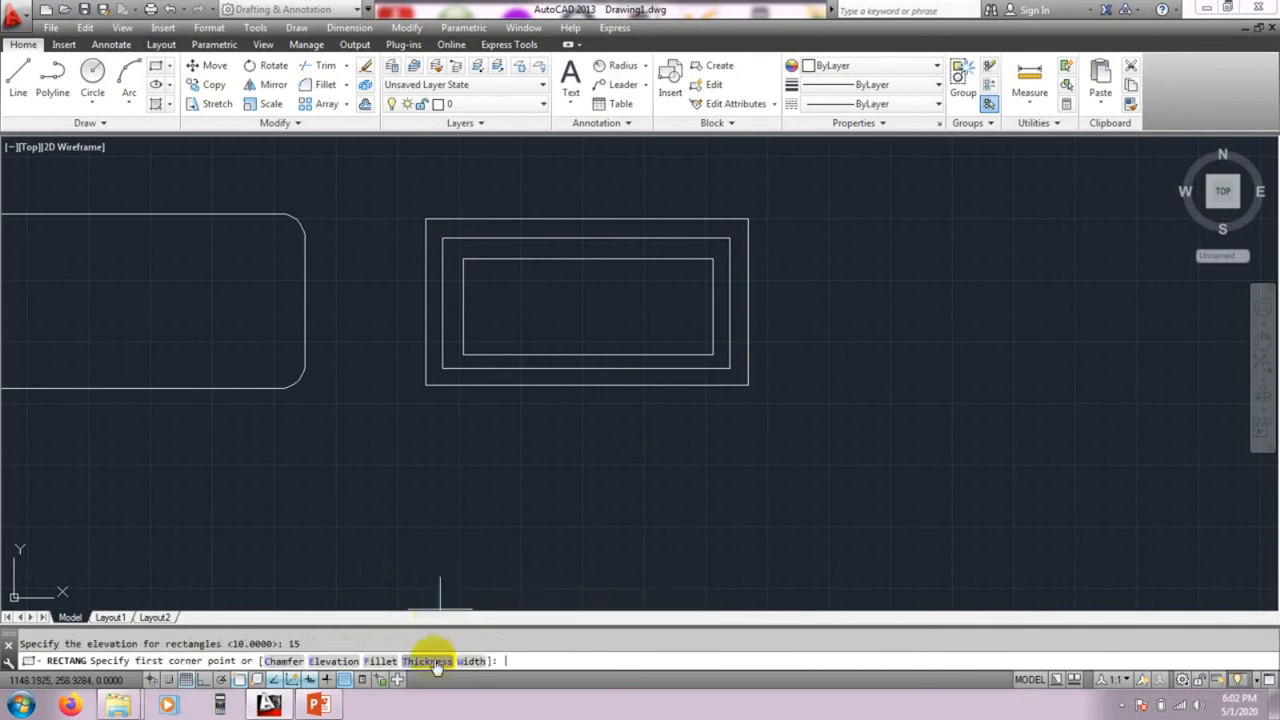
{"action": "left_click", "coordinate": [485, 284]}
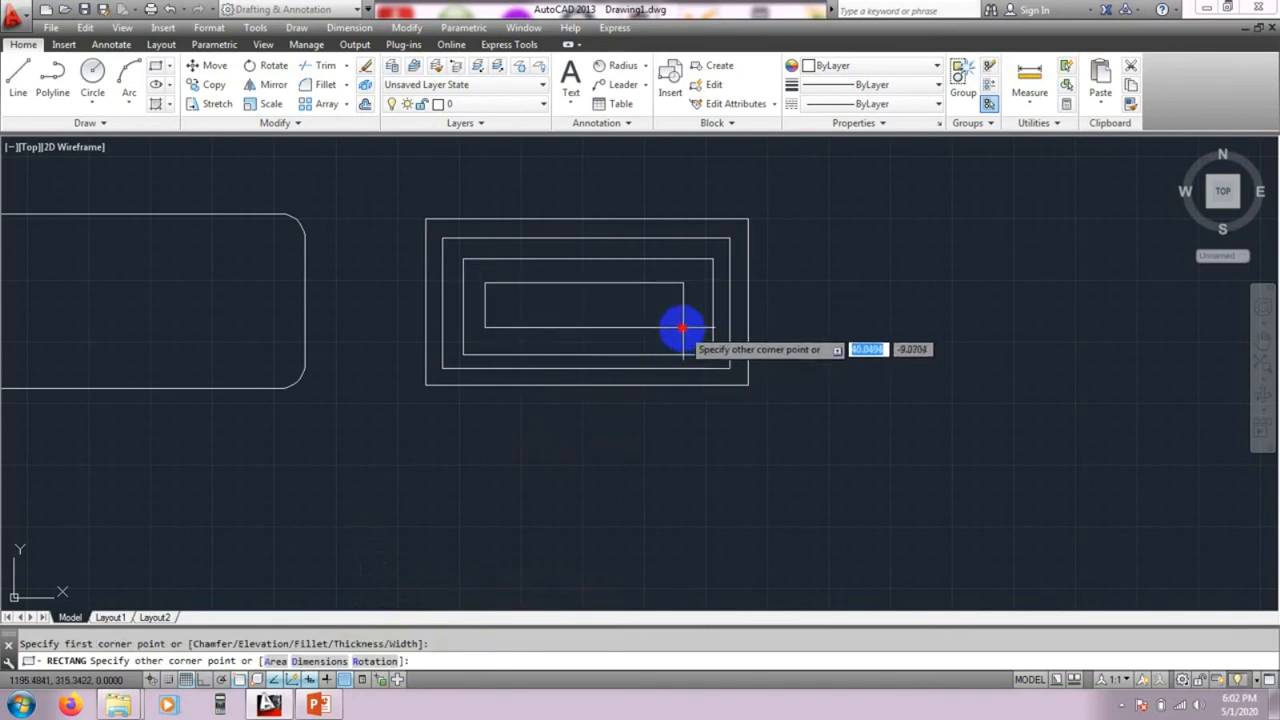
{"action": "left_click", "coordinate": [692, 333]}
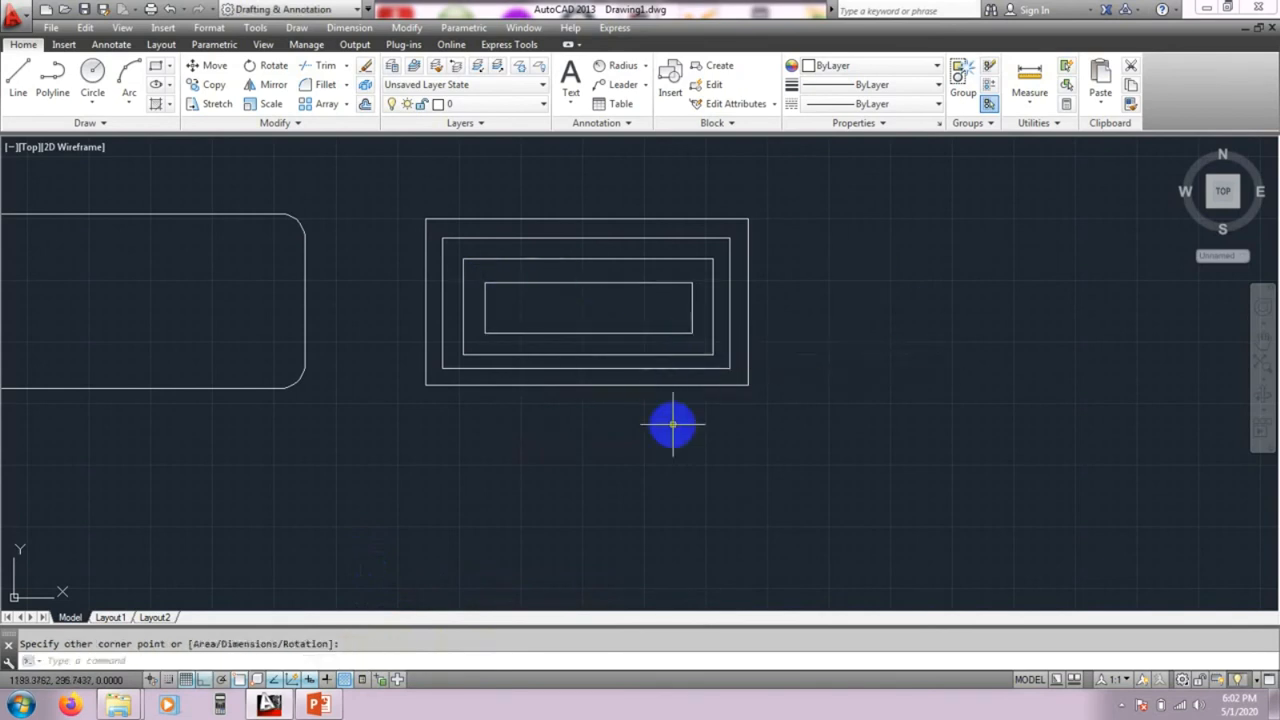
Step: Orbit to a tilted 3D view to examine the different heights of the four nested rectangles
{"action": "middle_click_drag", "start_coordinate": [673, 425], "coordinate": [662, 431]}
{"action": "middle_click_drag", "start_coordinate": [829, 260], "coordinate": [830, 273]}
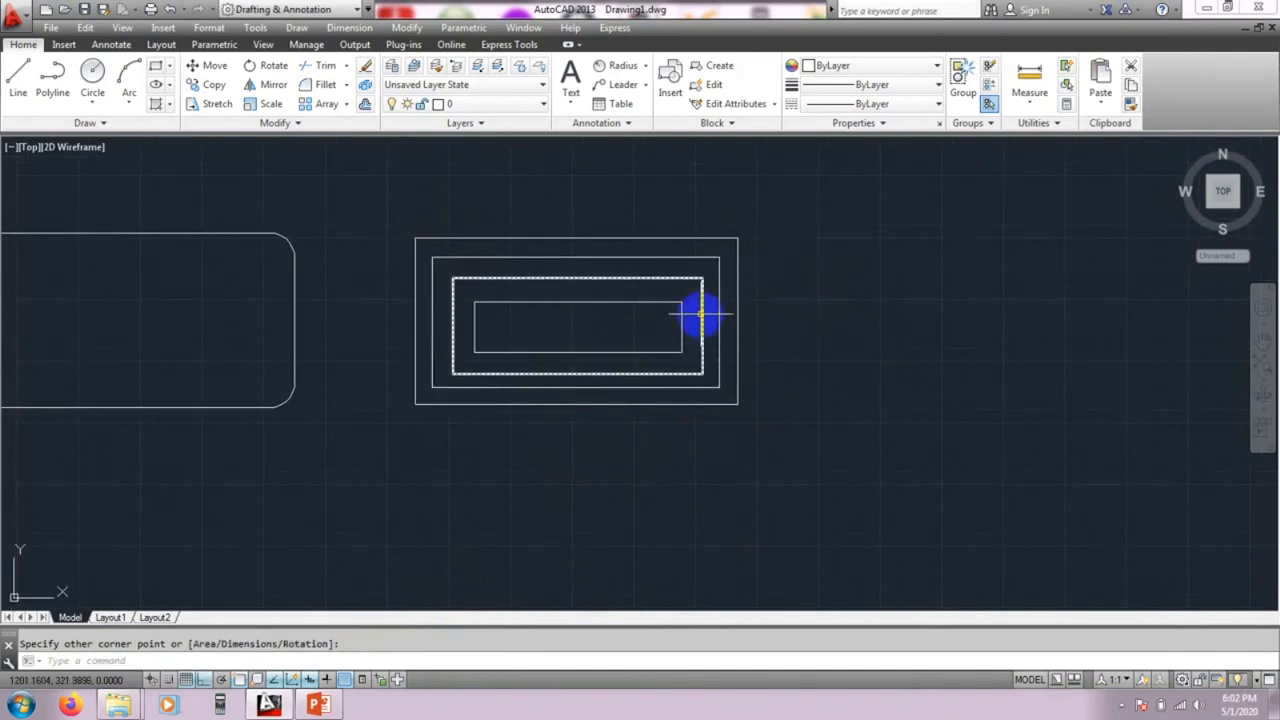
{"action": "middle_click_drag", "start_coordinate": [635, 490], "coordinate": [645, 484]}
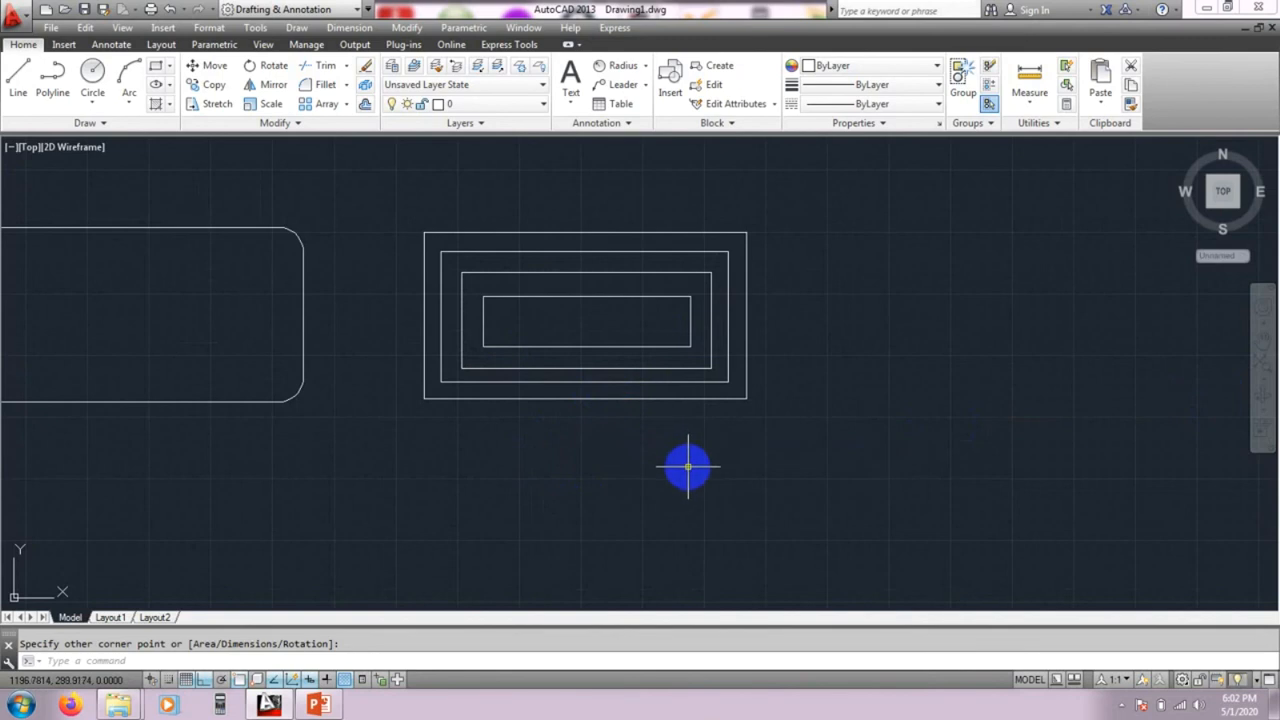
{"action": "middle_click_drag", "start_coordinate": [688, 466], "coordinate": [700, 329], "text": "shift"}
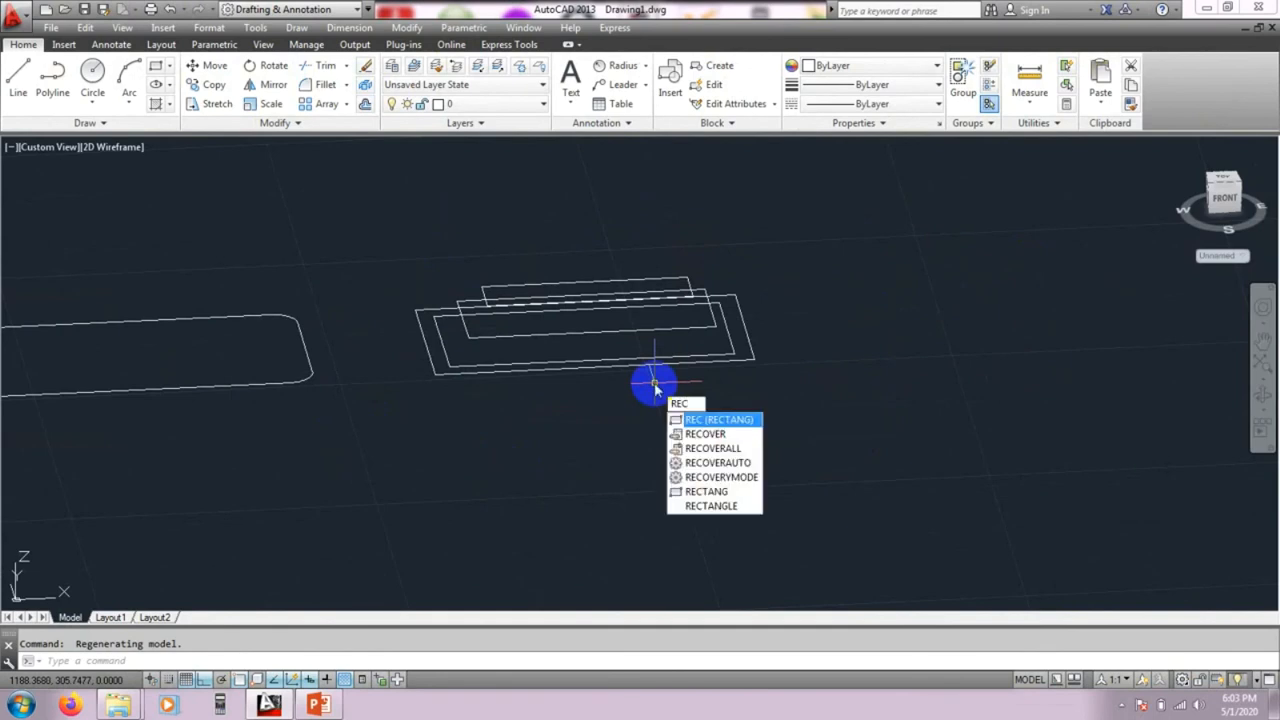
Step: Reset the Rectangle command's elevation to 0
{"action": "key", "text": "Return"}
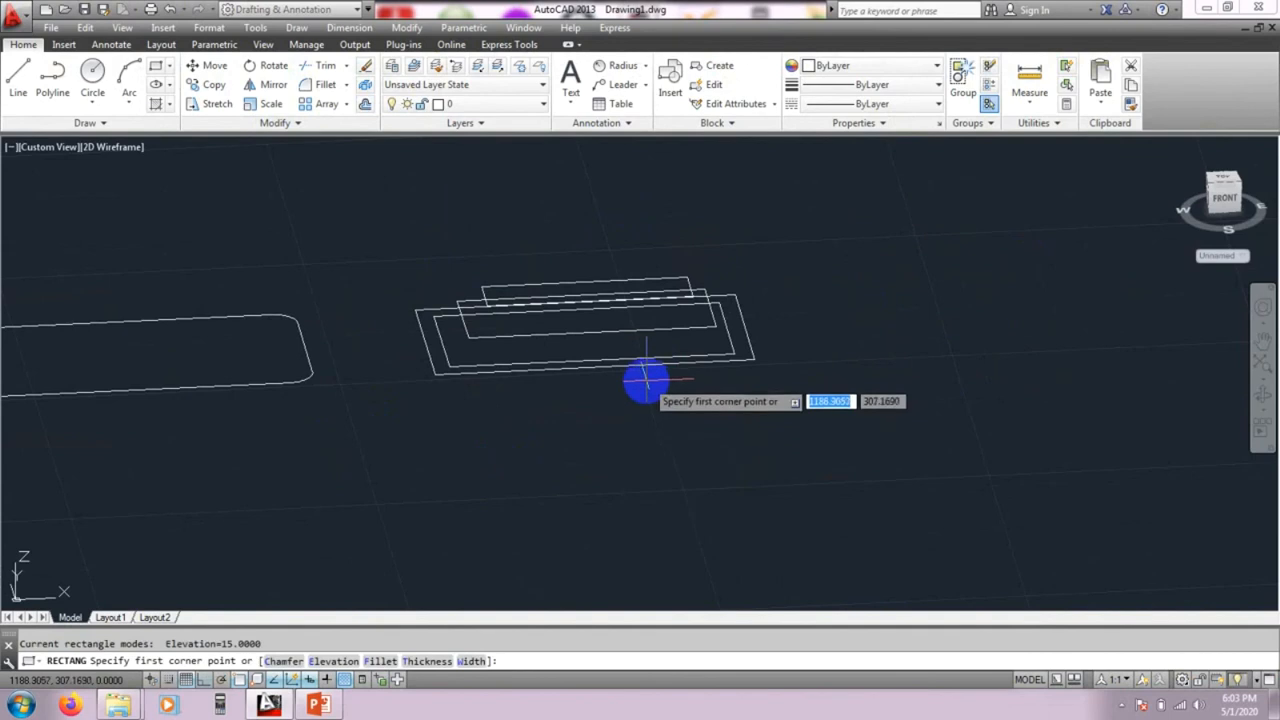
{"action": "left_click", "coordinate": [336, 661]}
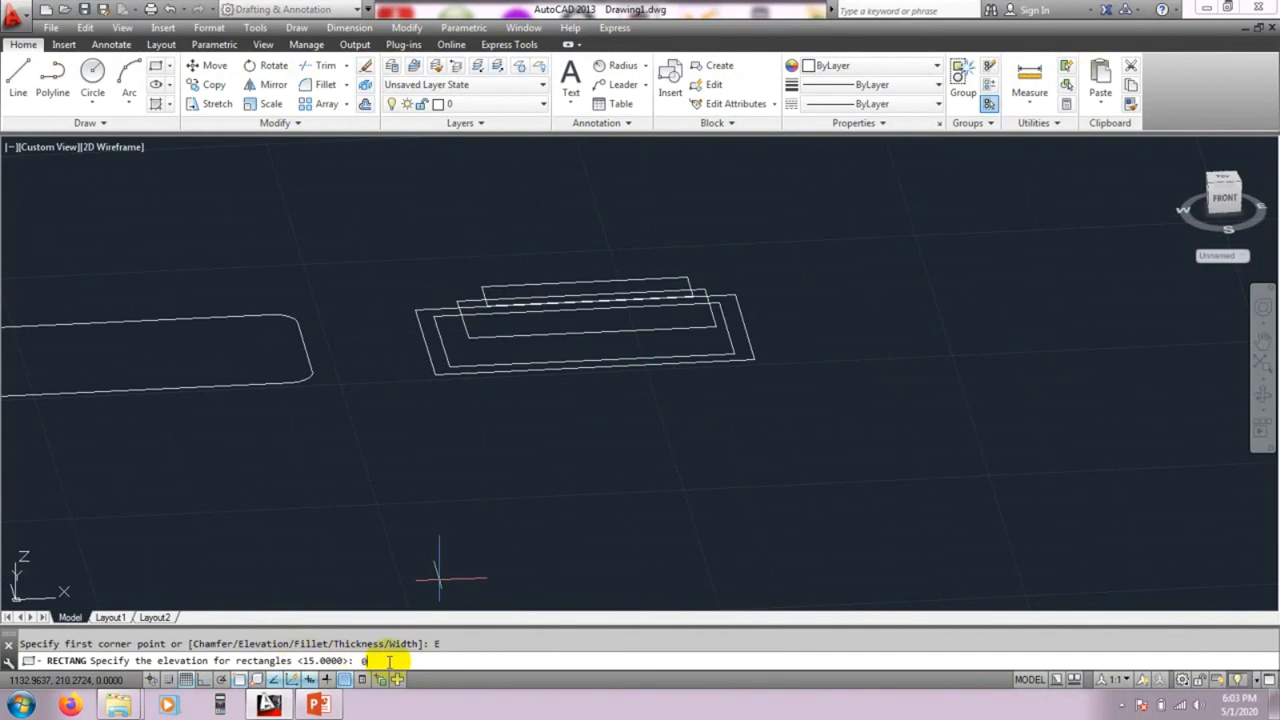
{"action": "type", "text": "0"}
{"action": "key", "text": "Return"}
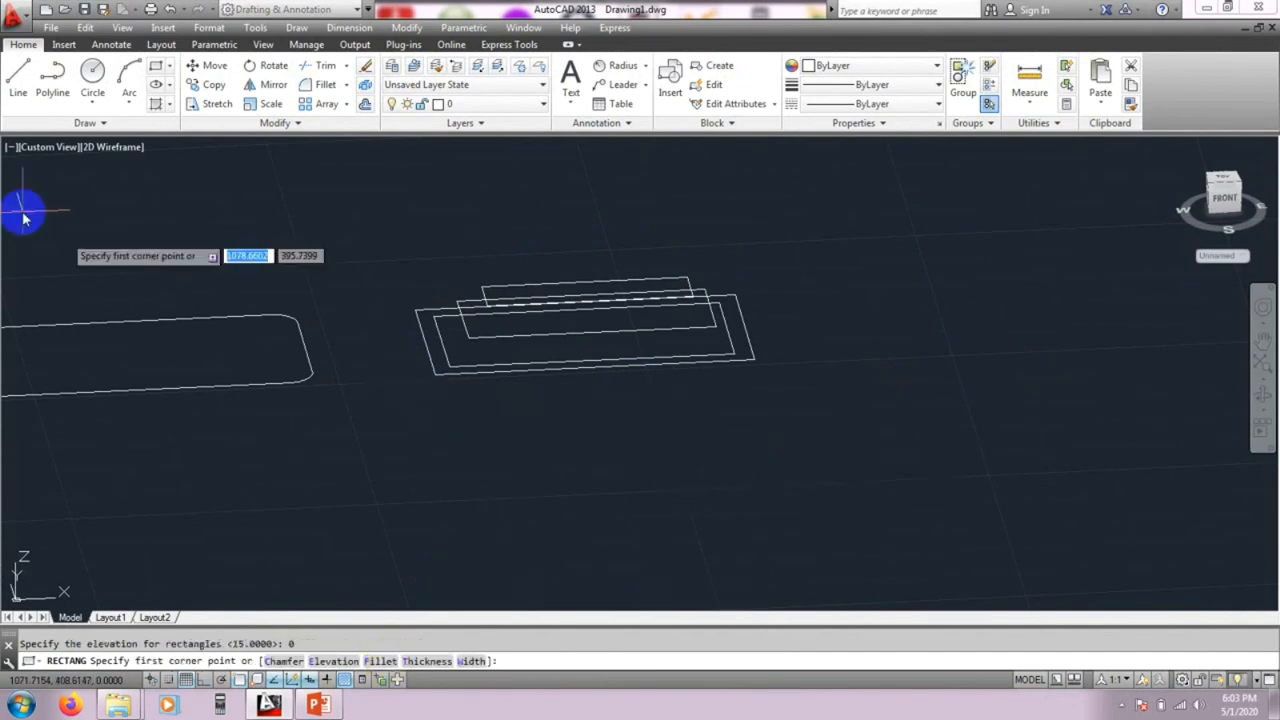
Step: Leave the Rectangle command without drawing anything and return the viewport to the Top view
{"action": "left_click", "coordinate": [41, 151]}
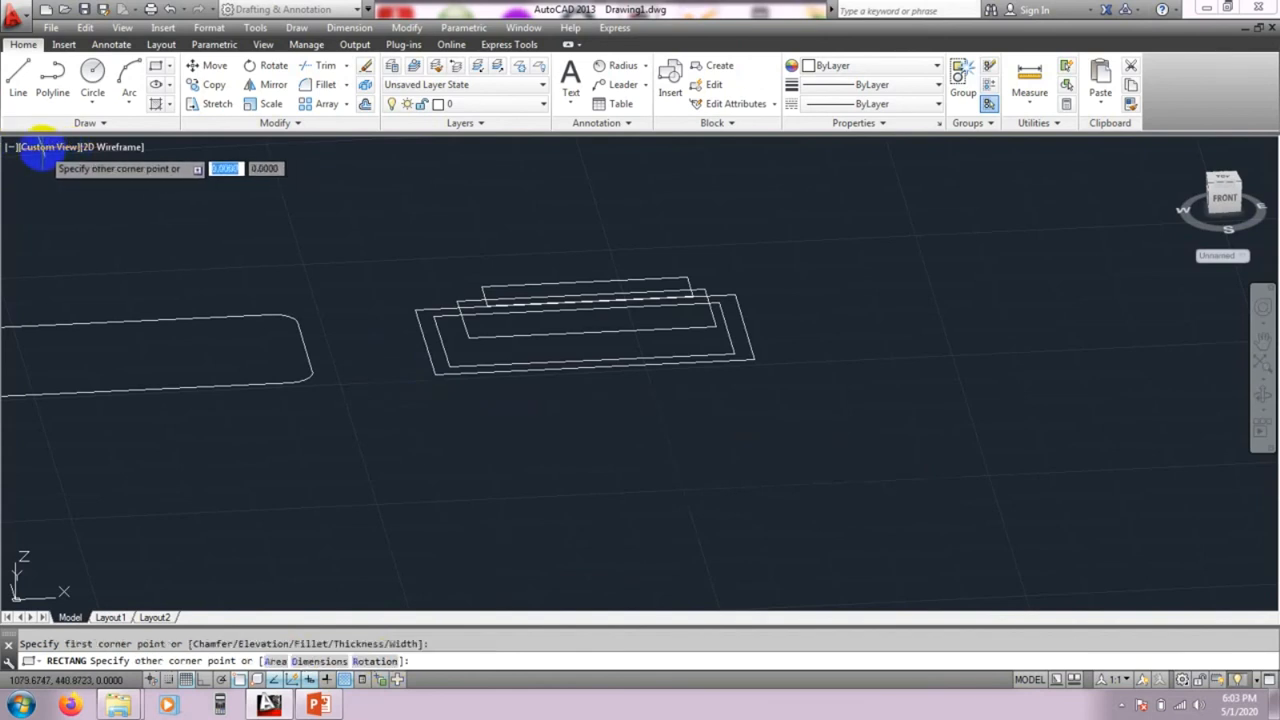
{"action": "key", "text": "Escape"}
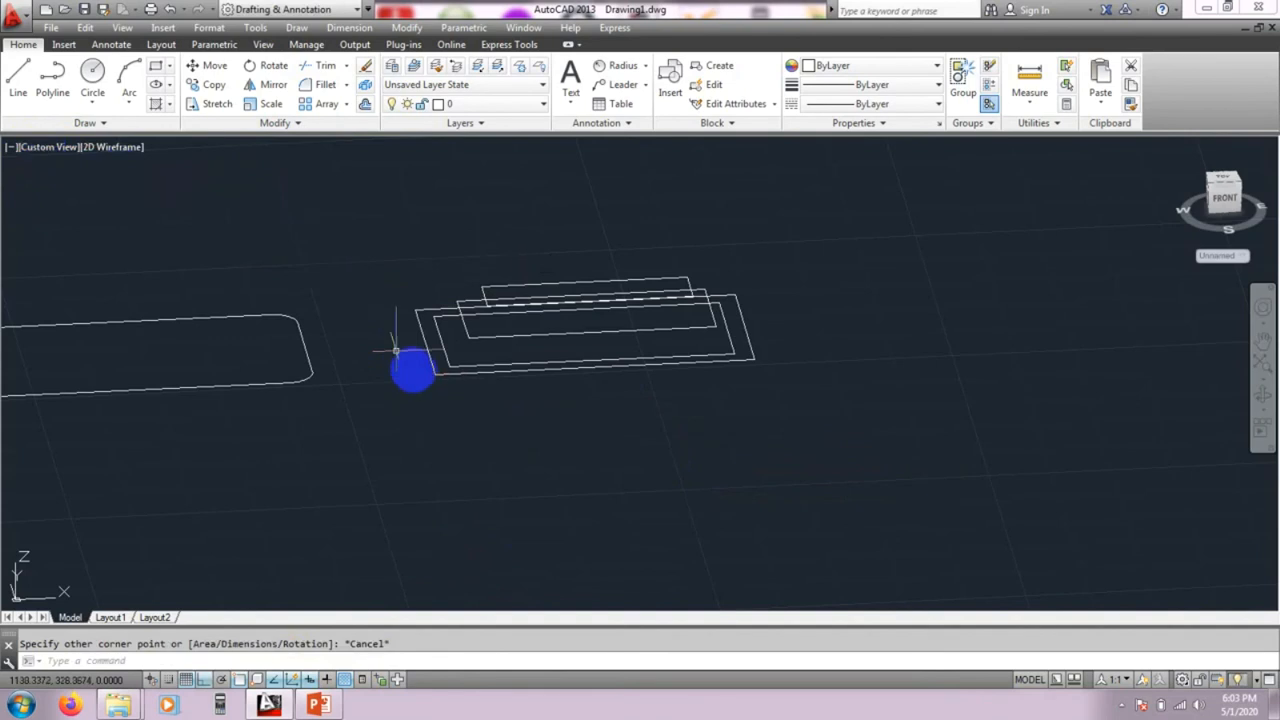
{"action": "left_click", "coordinate": [50, 148]}
{"action": "left_click", "coordinate": [105, 189]}
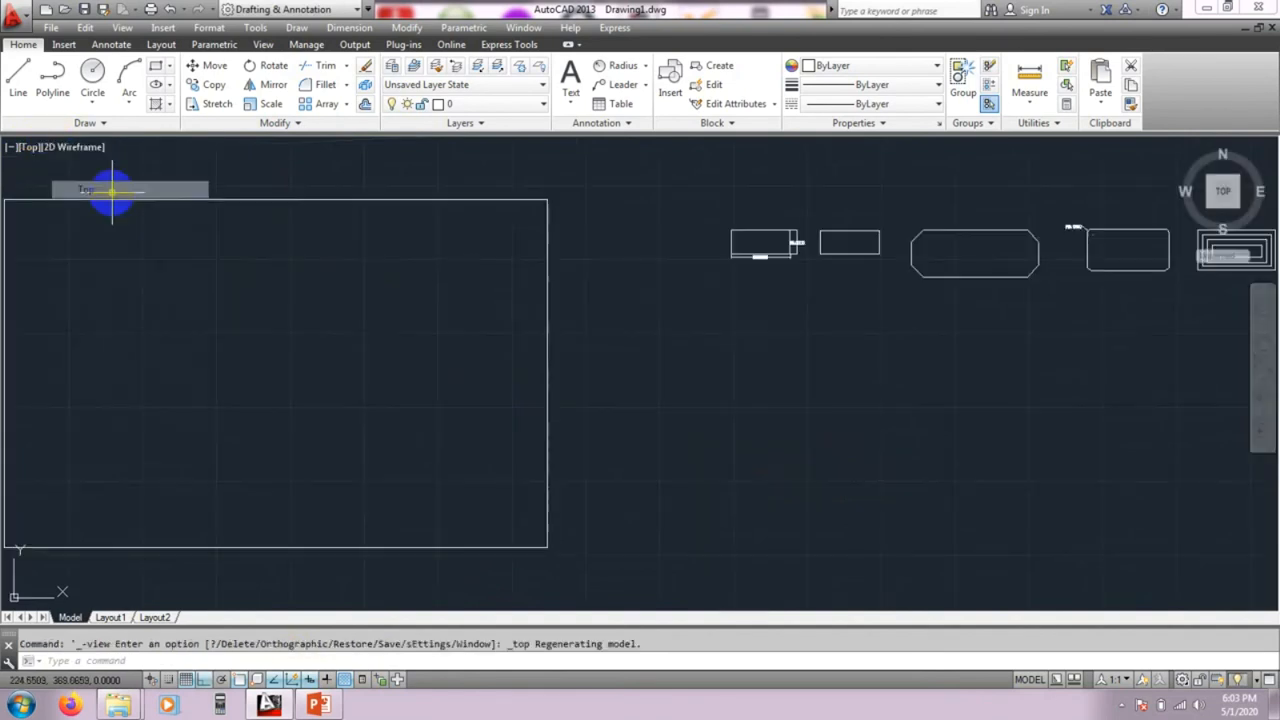
Step: Draw a rectangle with a thickness of 10 beside the four nested rectangles
{"action": "middle_click_drag", "start_coordinate": [895, 397], "coordinate": [334, 423]}
{"action": "scroll", "coordinate": [591, 309], "scroll_direction": "up", "scroll_amount": 2}
{"action": "scroll", "coordinate": [480, 349], "scroll_direction": "up", "scroll_amount": 4}
{"action": "middle_click_drag", "start_coordinate": [484, 329], "coordinate": [497, 308]}
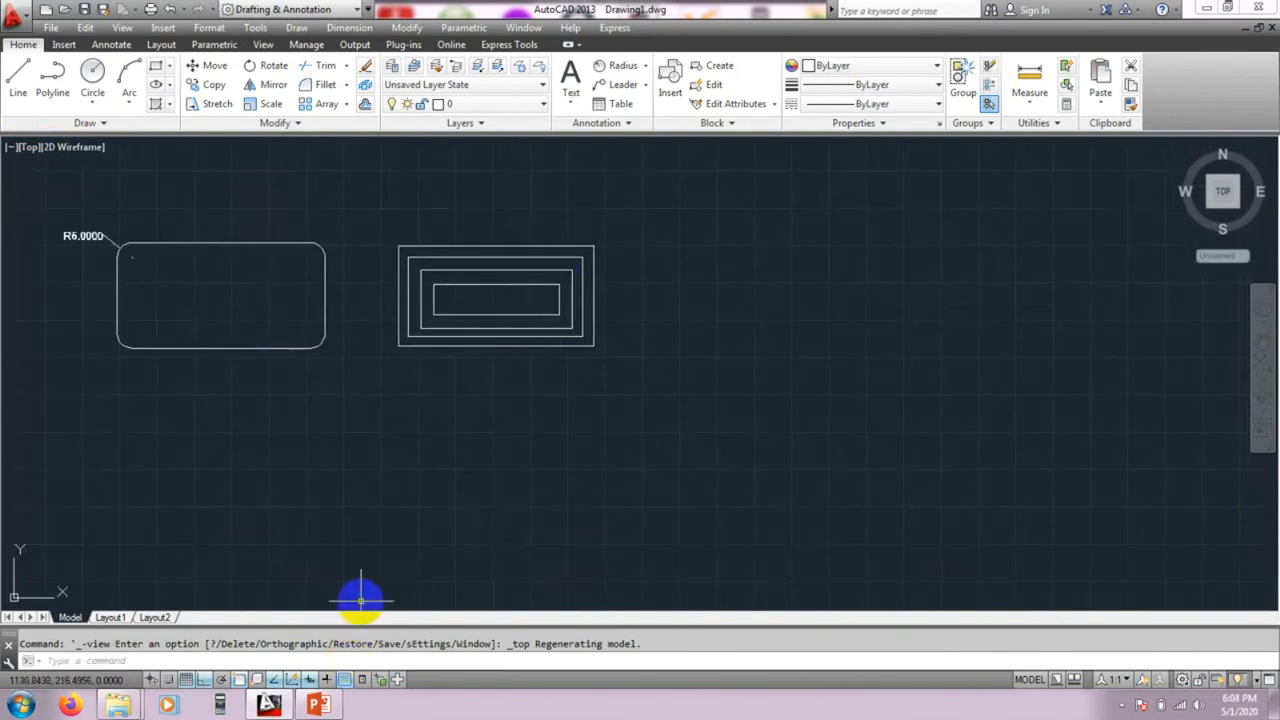
{"action": "left_click", "coordinate": [763, 463]}
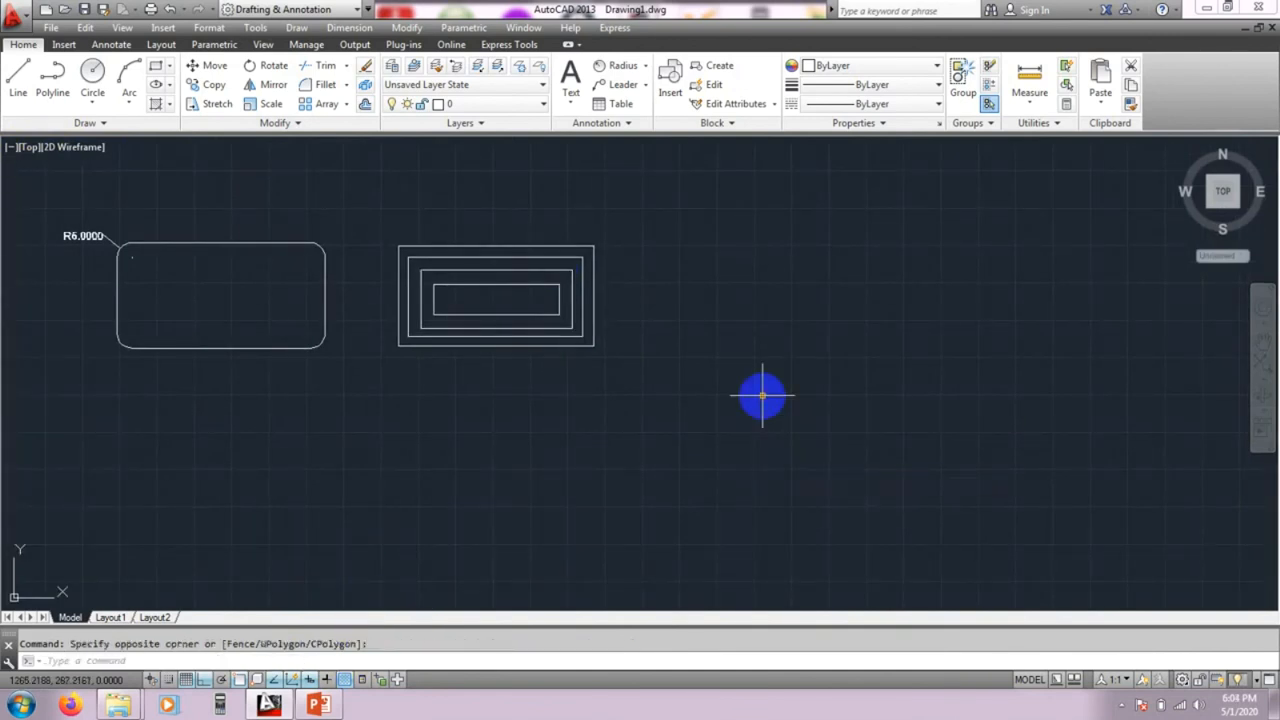
{"action": "type", "text": "rec"}
{"action": "key", "text": "Return"}
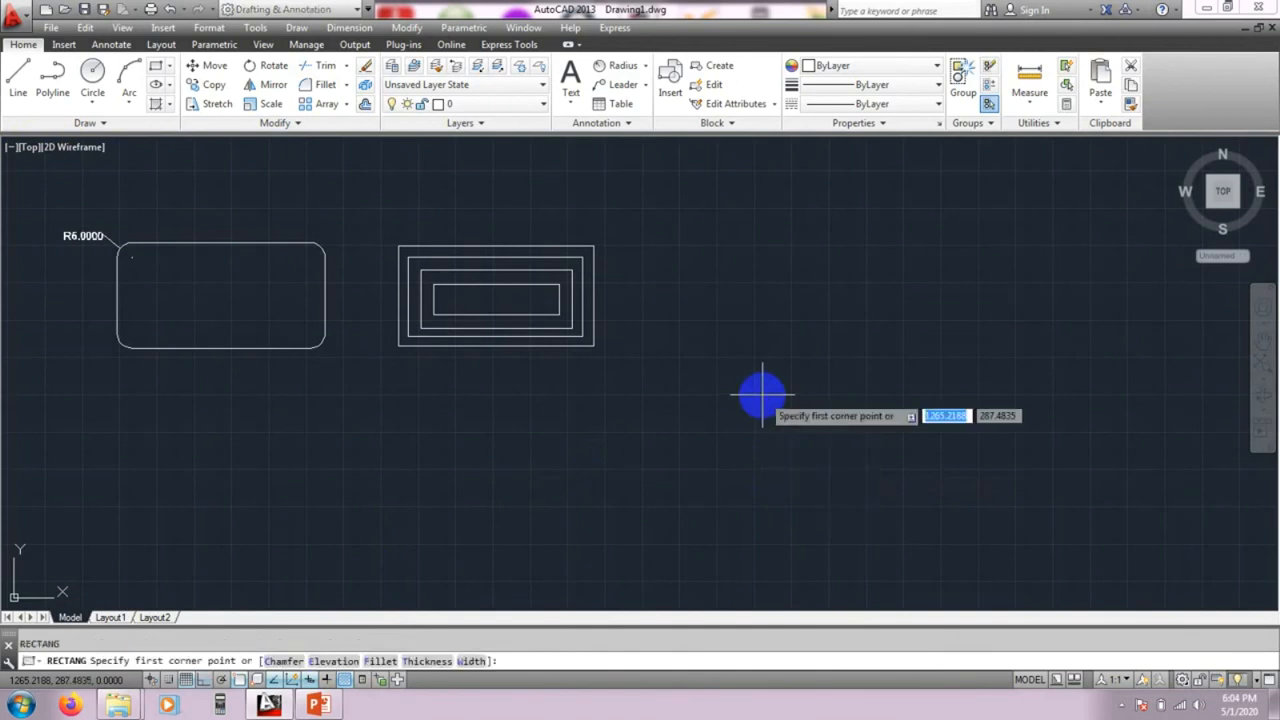
{"action": "left_click", "coordinate": [432, 661]}
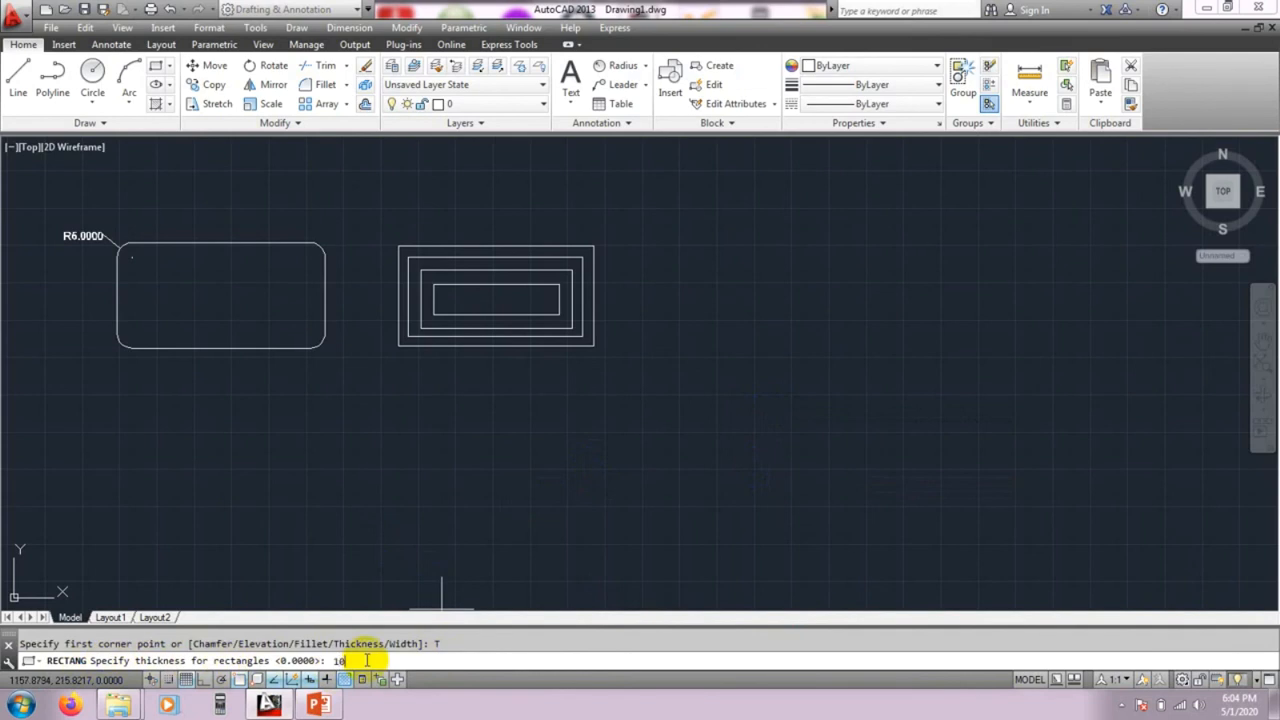
{"action": "key", "text": "Return"}
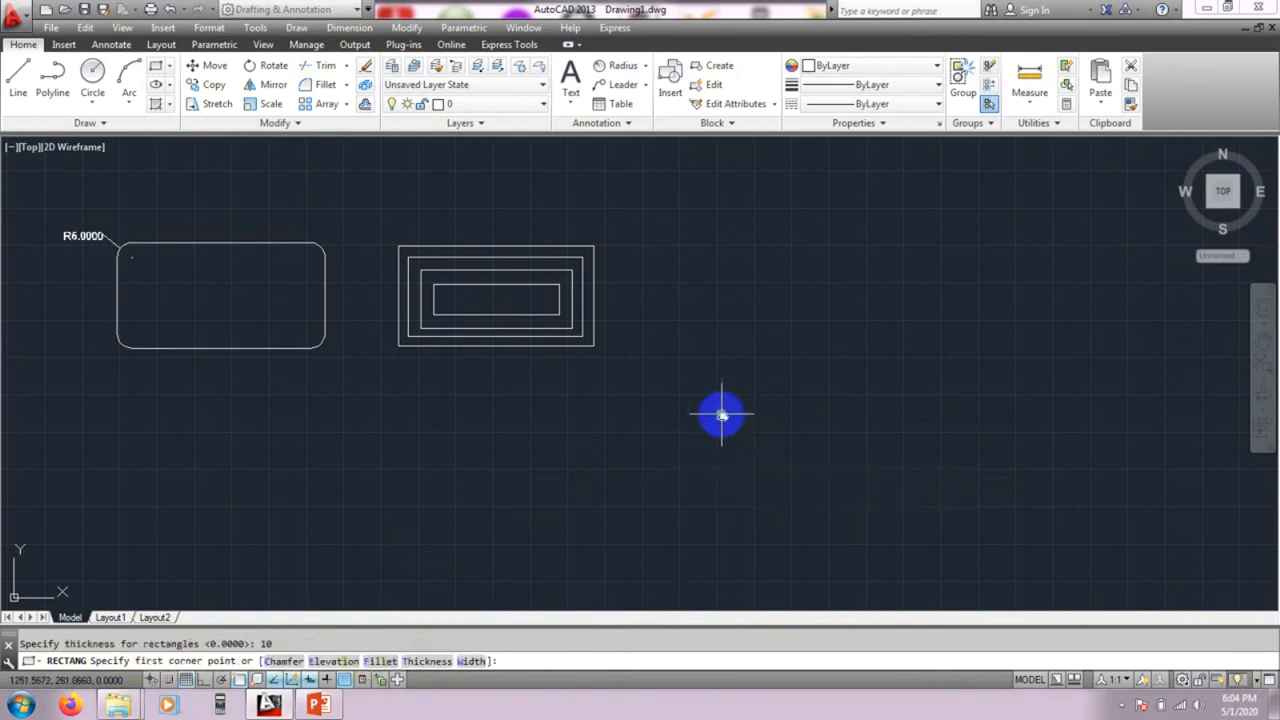
{"action": "middle_click_drag", "start_coordinate": [723, 414], "coordinate": [584, 460]}
{"action": "left_click", "coordinate": [571, 305]}
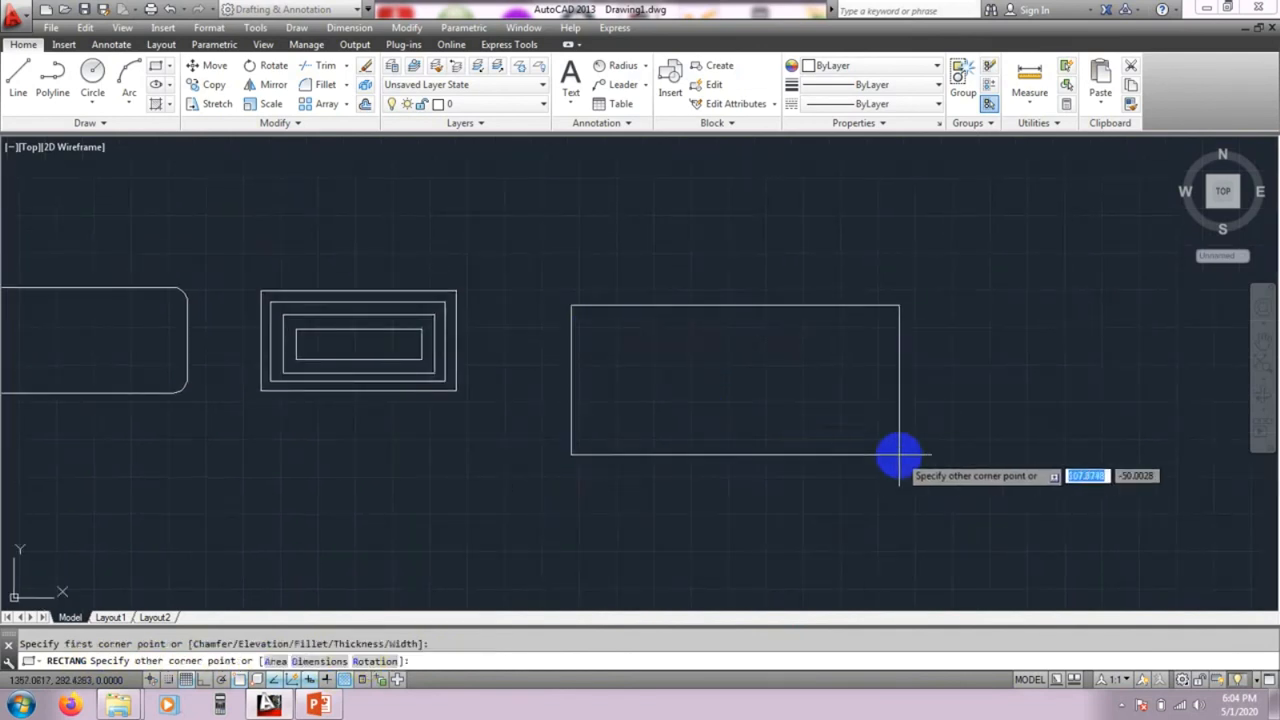
{"action": "left_click", "coordinate": [945, 477]}
{"action": "middle_click_drag", "start_coordinate": [1029, 477], "coordinate": [980, 460]}
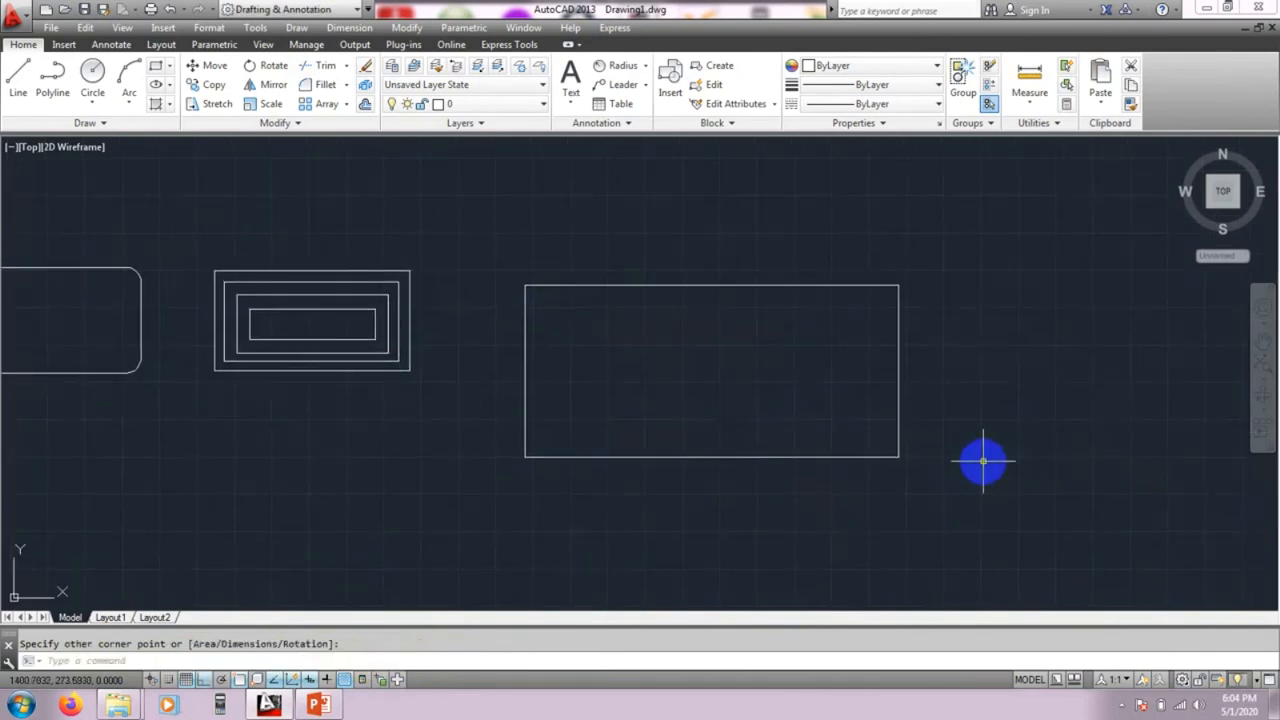
Step: Orbit to a tilted 3D view to examine the thick rectangle's height, and return the viewport to the Top view
{"action": "middle_click_drag", "start_coordinate": [758, 388], "coordinate": [707, 378]}
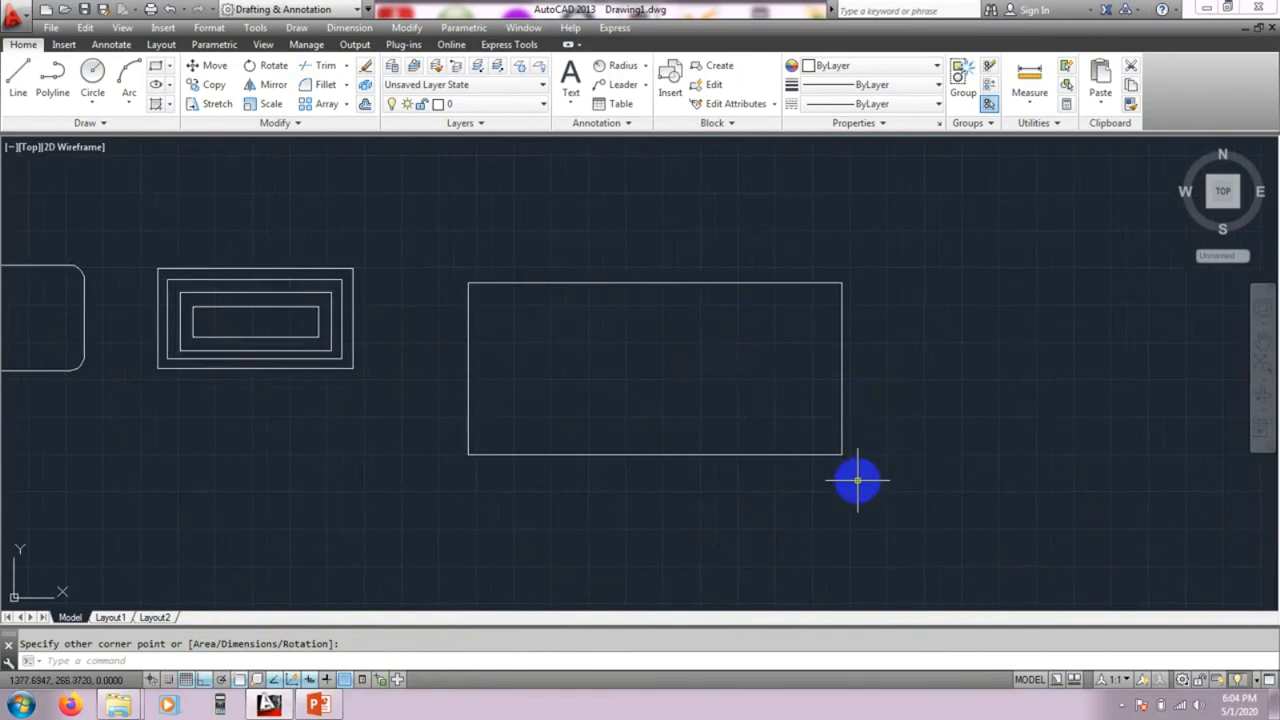
{"action": "middle_click_drag", "start_coordinate": [854, 477], "coordinate": [565, 357], "text": "shift"}
{"action": "scroll", "coordinate": [480, 437], "scroll_direction": "down", "scroll_amount": 3}
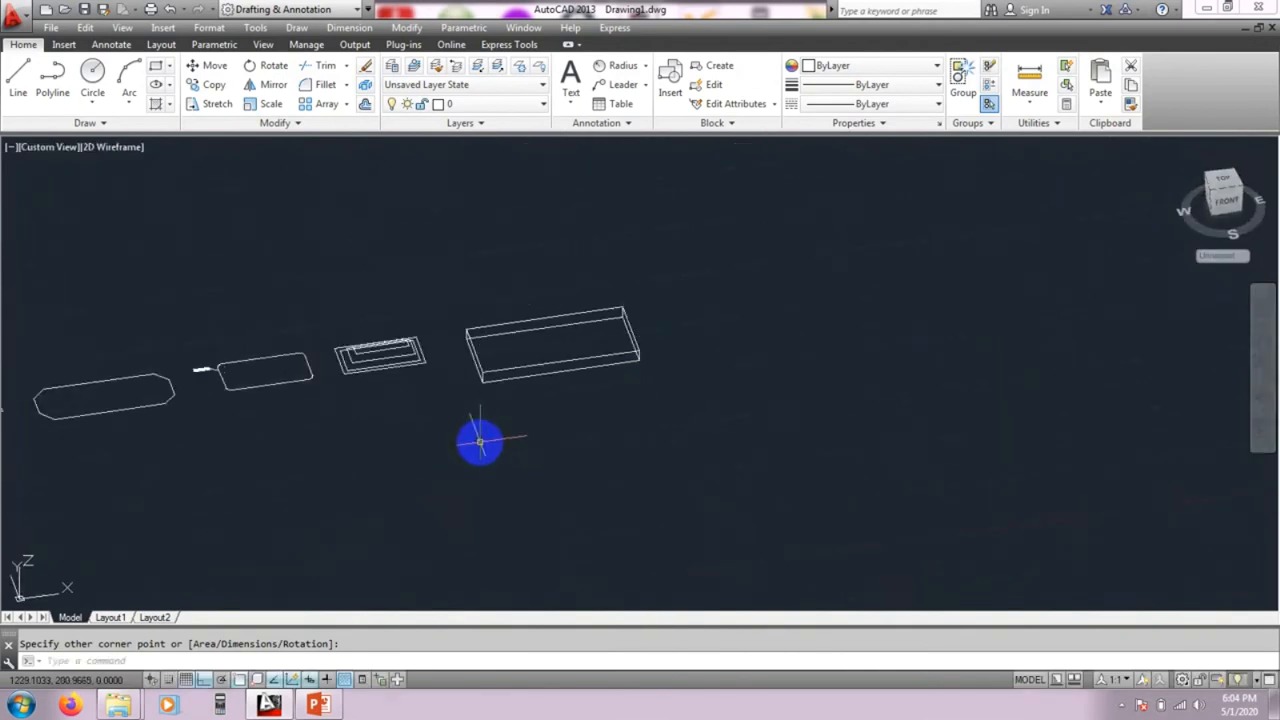
{"action": "scroll", "coordinate": [537, 337], "scroll_direction": "up", "scroll_amount": 5}
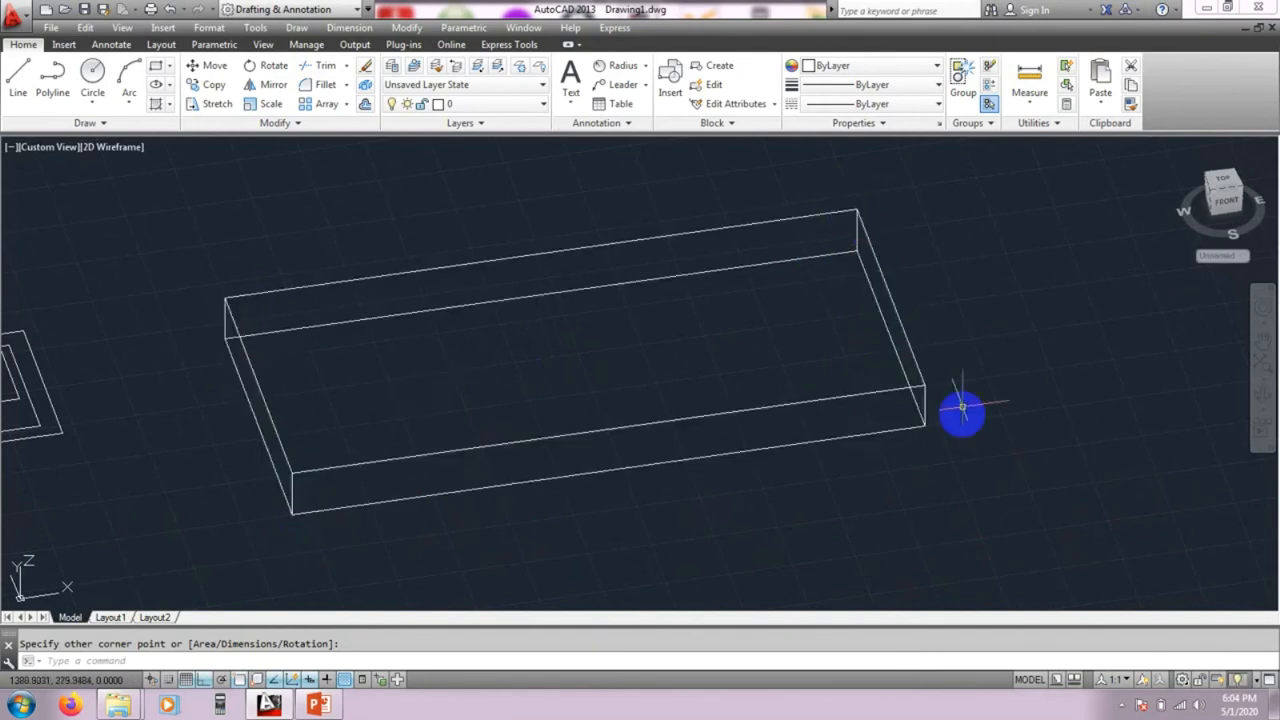
{"action": "scroll", "coordinate": [549, 347], "scroll_direction": "down", "scroll_amount": 2}
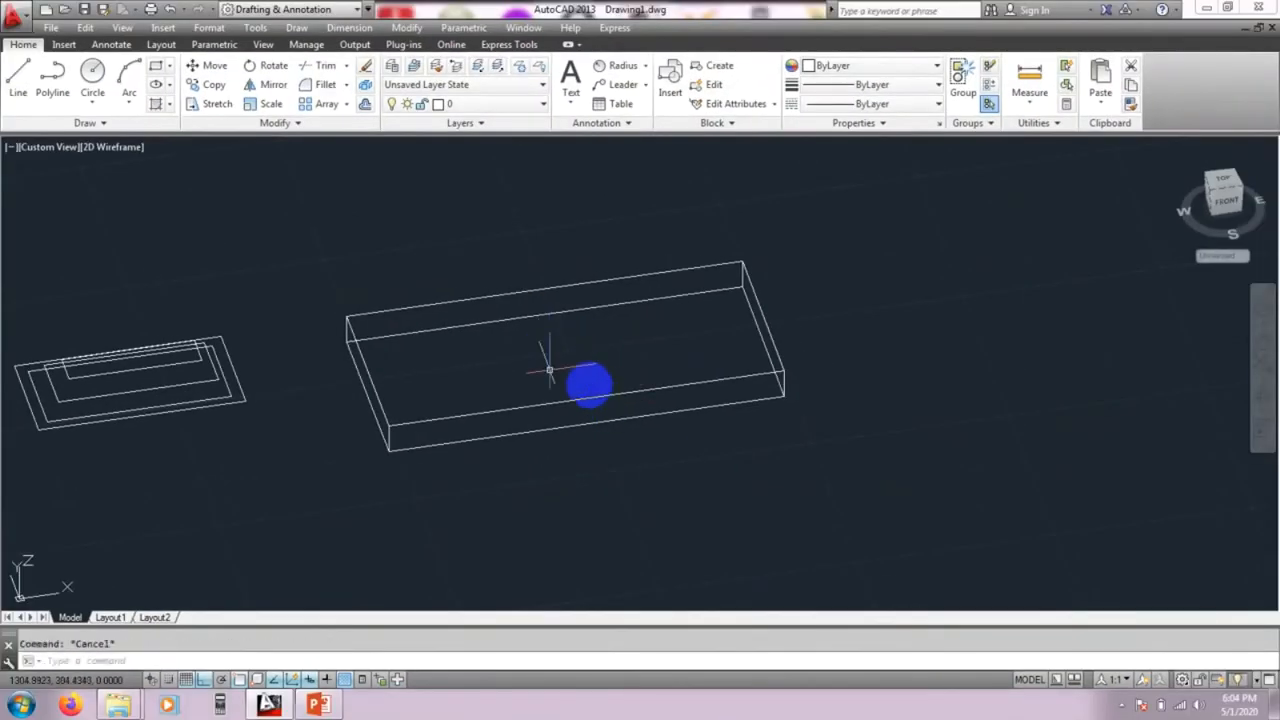
{"action": "left_click", "coordinate": [40, 150]}
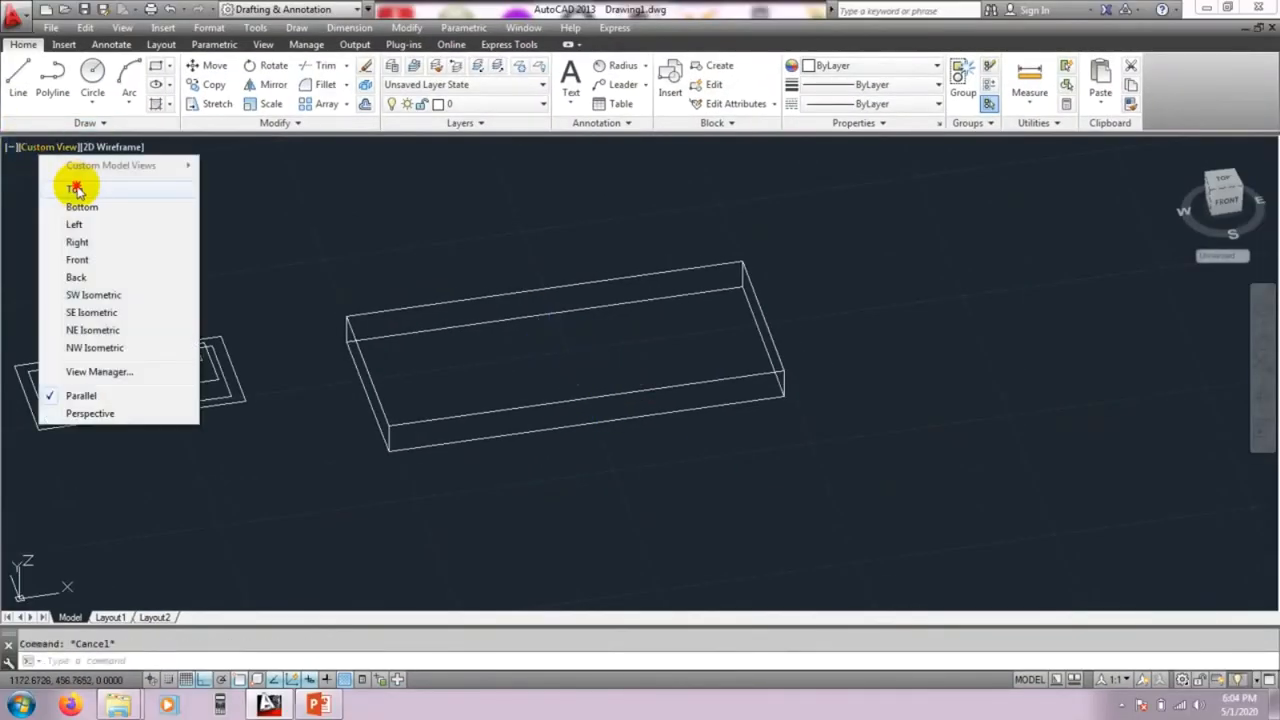
{"action": "left_click", "coordinate": [76, 190]}
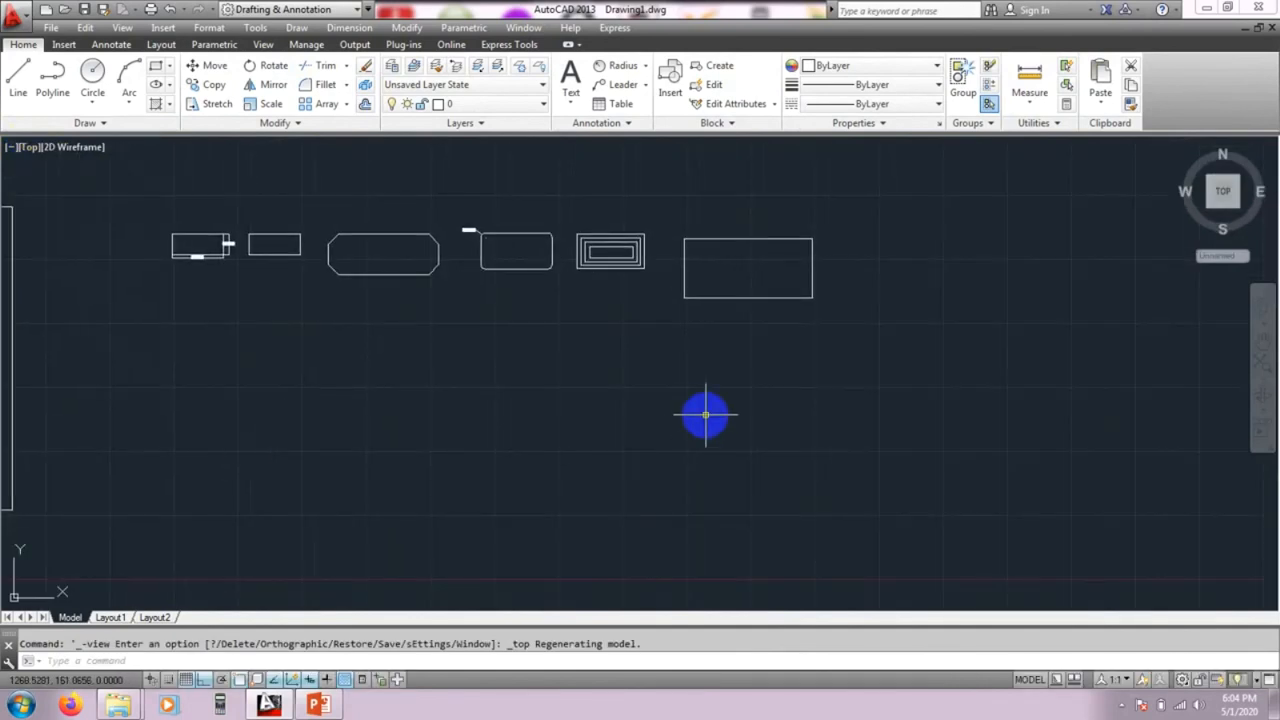
Step: Reset the Rectangle command's thickness to 0
{"action": "type", "text": "rec"}
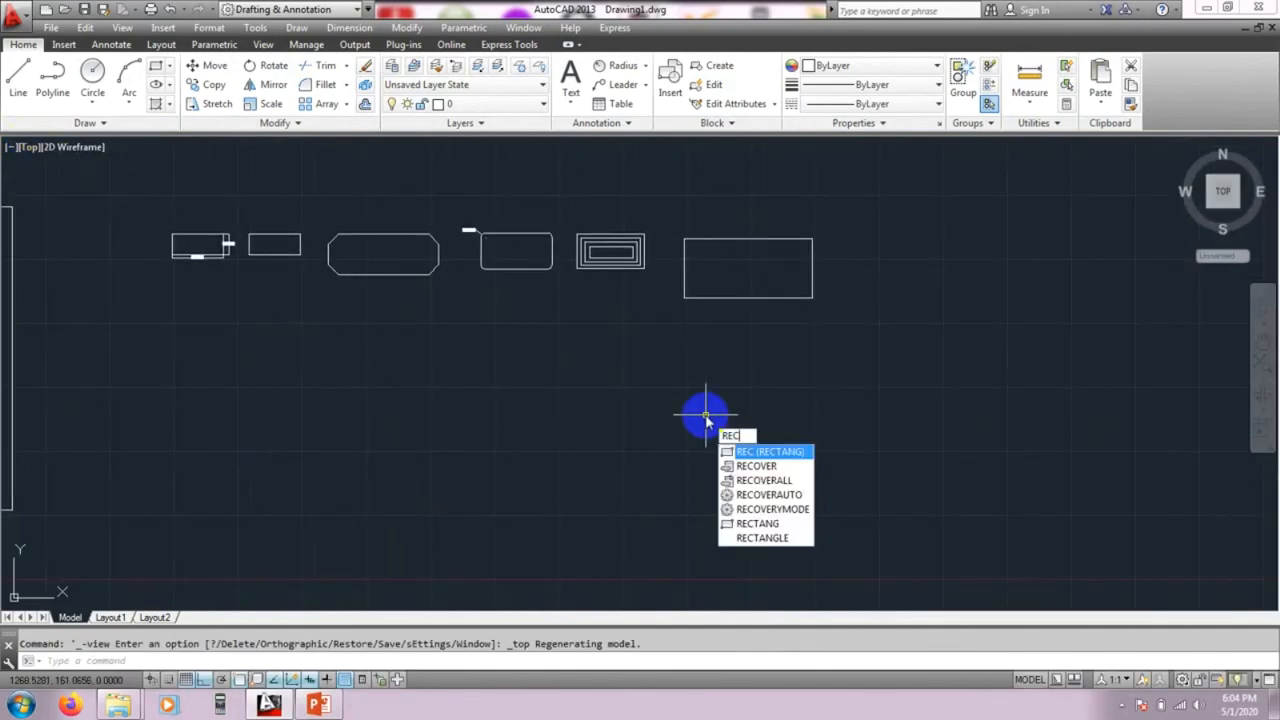
{"action": "type", "text": "t"}
{"action": "key", "text": "Return"}
{"action": "left_click", "coordinate": [428, 664]}
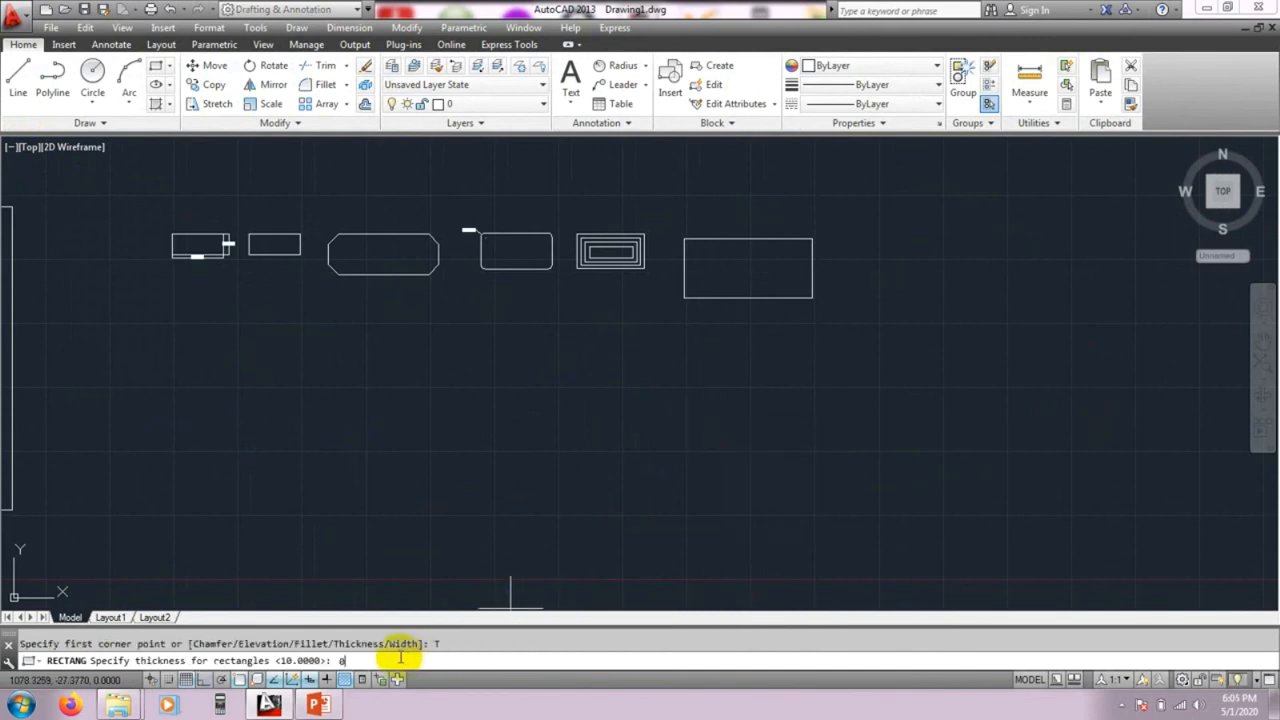
{"action": "key", "text": "Return"}
Step: Draw a rectangle with a line width of 5 beside the rectangle that has thickness
{"action": "mouse_move", "coordinate": [680, 458]}
{"action": "middle_mouse_down"}
{"action": "mouse_move", "coordinate": [563, 494]}
{"action": "mouse_move", "coordinate": [394, 511]}
{"action": "mouse_move", "coordinate": [391, 500]}
{"action": "middle_mouse_up"}
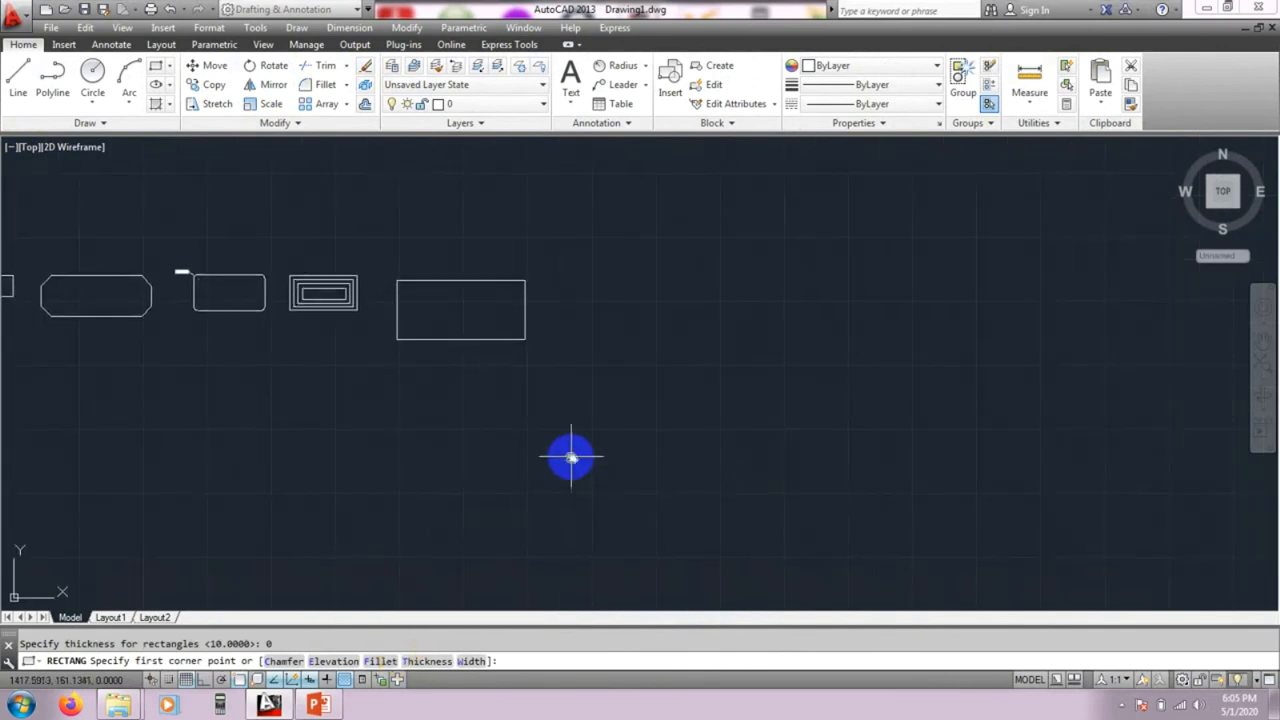
{"action": "middle_click_drag", "start_coordinate": [571, 457], "coordinate": [567, 469]}
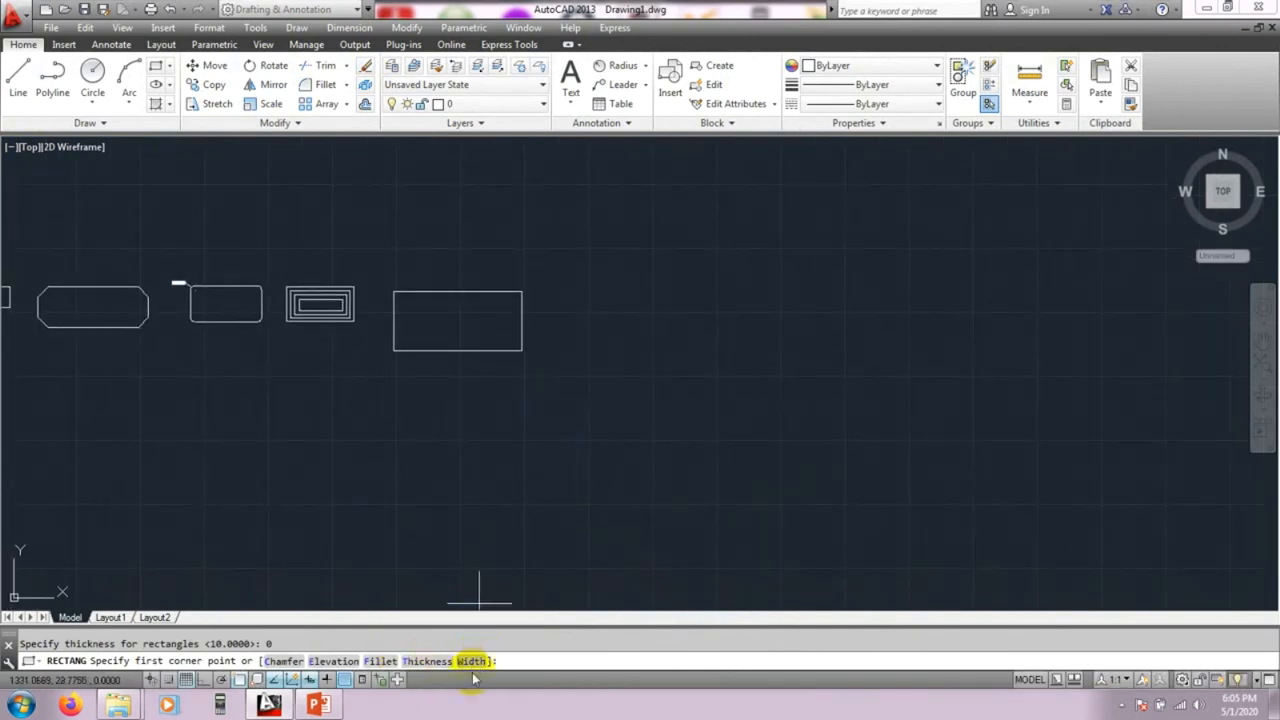
{"action": "left_click", "coordinate": [472, 661]}
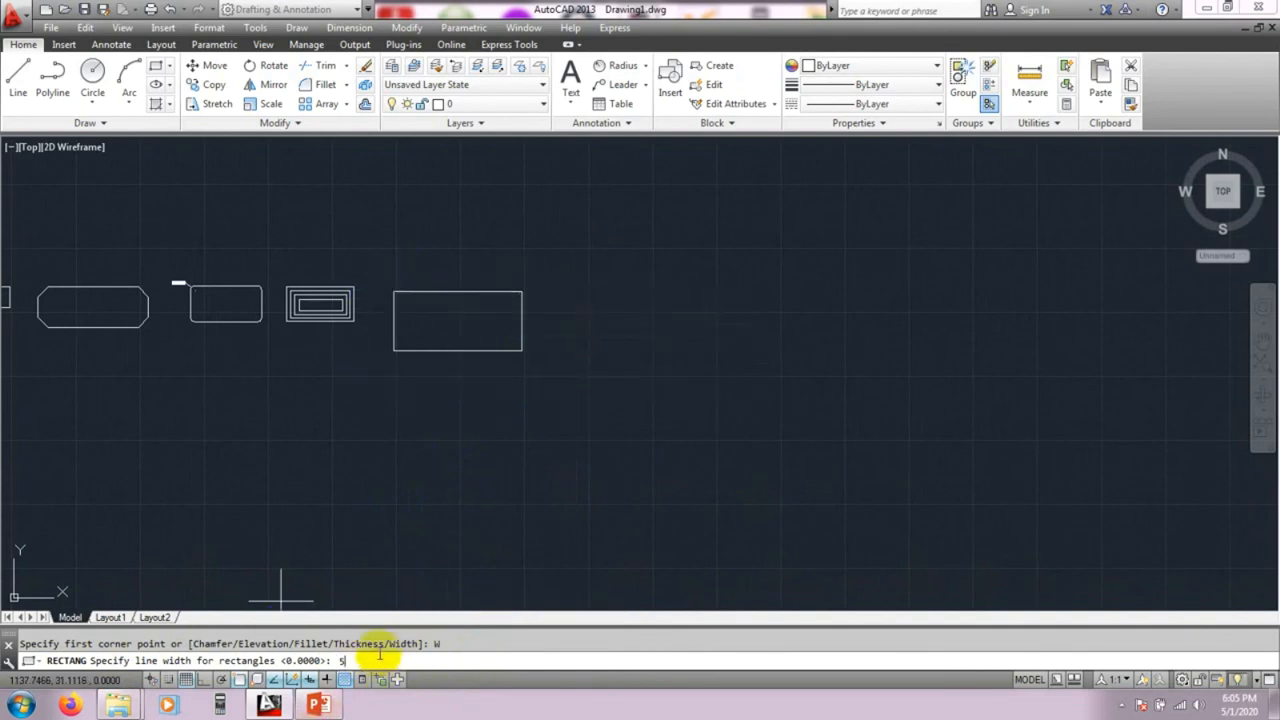
{"action": "key", "text": "Return"}
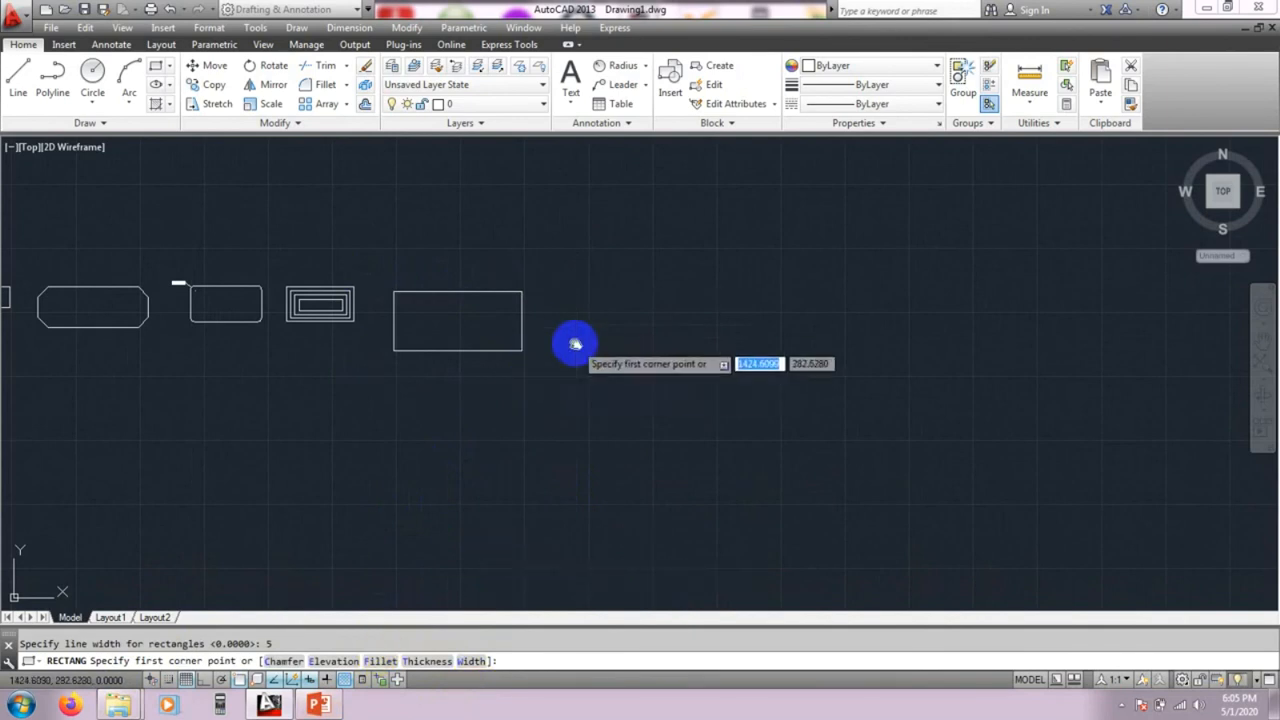
{"action": "middle_click_drag", "start_coordinate": [571, 343], "coordinate": [460, 388]}
{"action": "left_click", "coordinate": [484, 356]}
{"action": "left_click", "coordinate": [669, 437]}
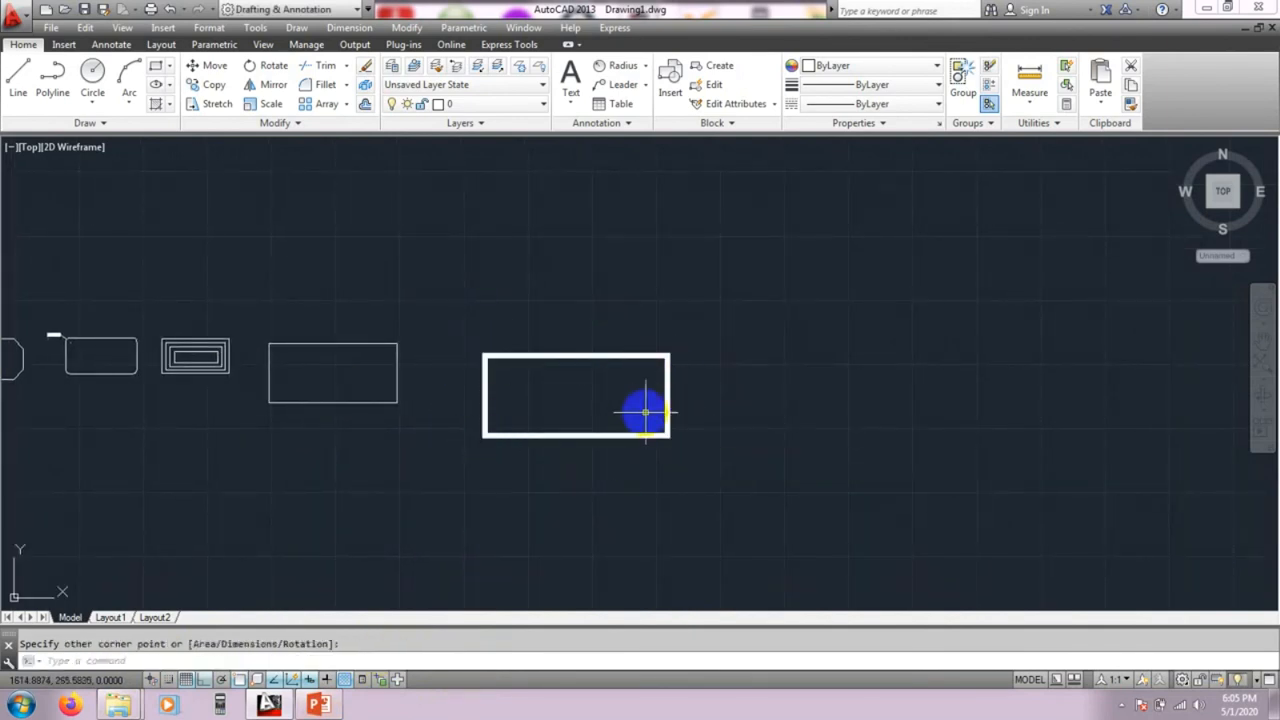
Step: Draw a second rectangle with the same line width above the first wide-lined one
{"action": "left_click_drag", "start_coordinate": [484, 205], "coordinate": [429, 223]}
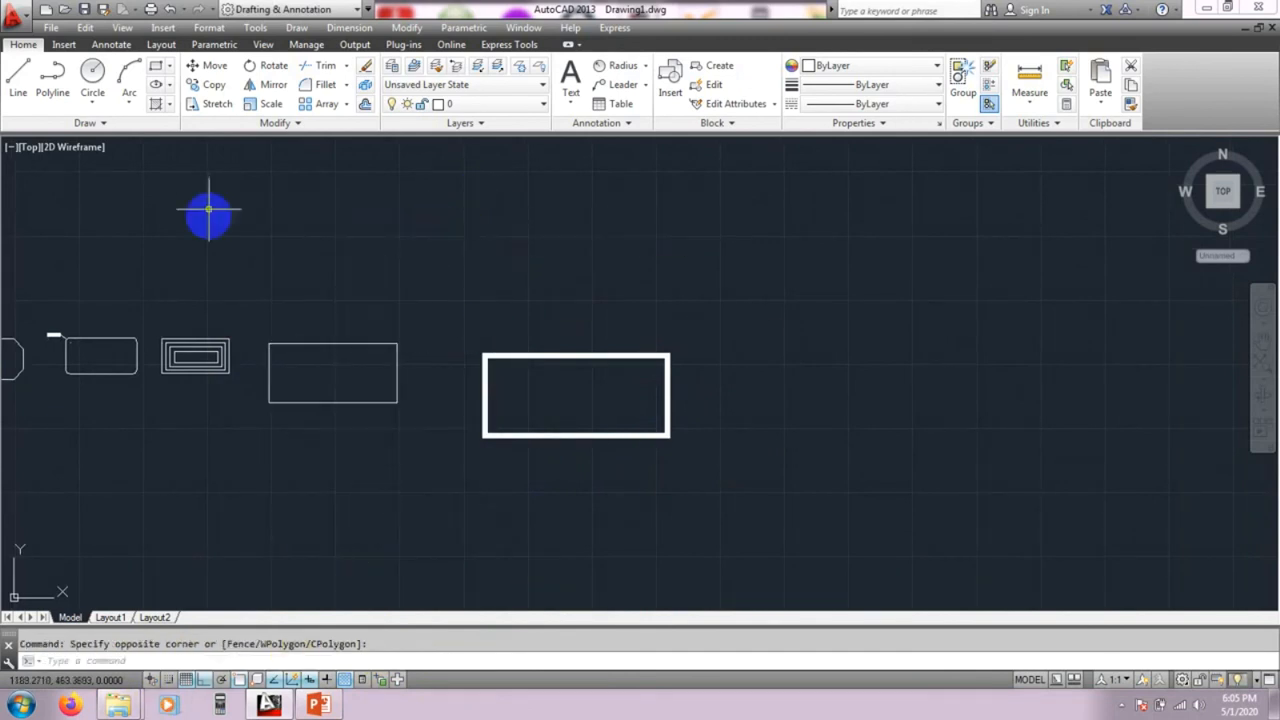
{"action": "type", "text": "rec"}
{"action": "key", "text": "Return"}
{"action": "left_click", "coordinate": [412, 195]}
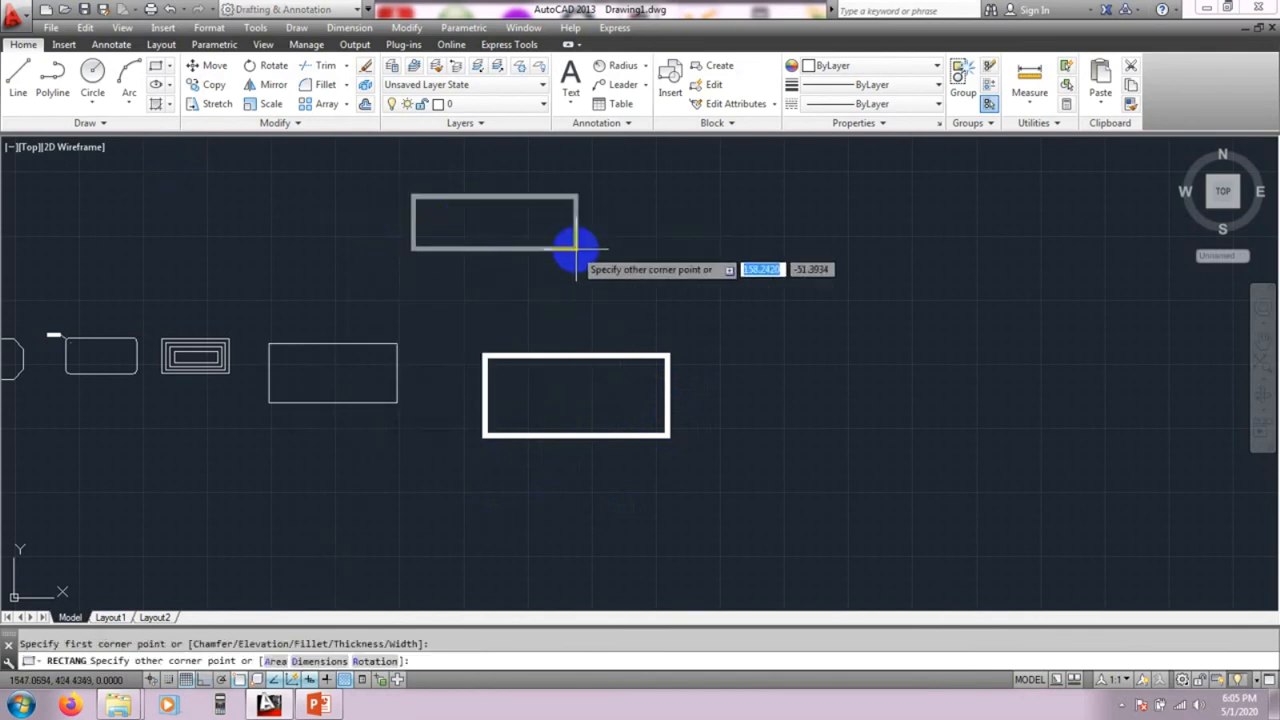
{"action": "left_click", "coordinate": [625, 286]}
{"action": "middle_click_drag", "start_coordinate": [864, 393], "coordinate": [859, 430]}
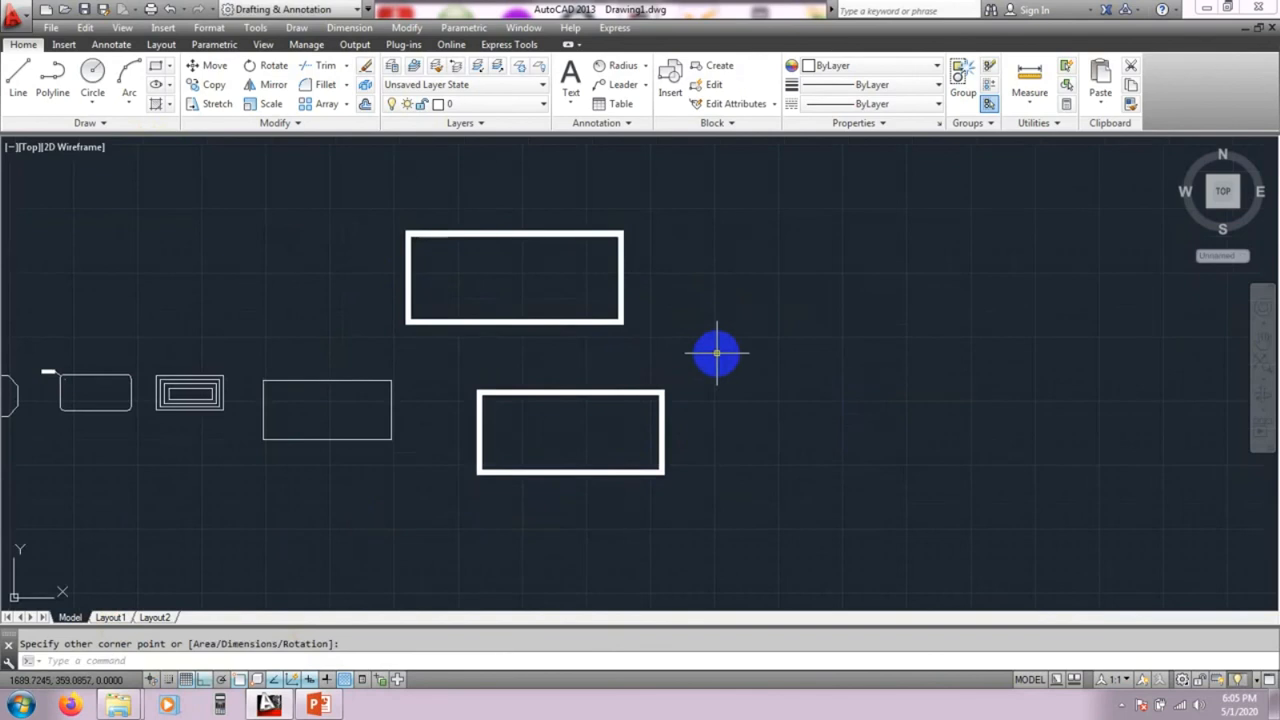
Step: Orbit to a tilted view to examine the borders of both wide-lined rectangles up close, and return to the Top view
{"action": "mouse_move", "coordinate": [728, 388]}
{"action": "middle_mouse_down", "text": "shift"}
{"action": "mouse_move", "coordinate": [737, 343]}
{"action": "mouse_move", "coordinate": [683, 297]}
{"action": "mouse_move", "coordinate": [686, 283]}
{"action": "mouse_move", "coordinate": [679, 358]}
{"action": "mouse_move", "coordinate": [660, 391]}
{"action": "mouse_move", "coordinate": [703, 329]}
{"action": "middle_mouse_up", "text": "shift"}
{"action": "scroll", "coordinate": [405, 446], "scroll_direction": "up", "scroll_amount": 7}
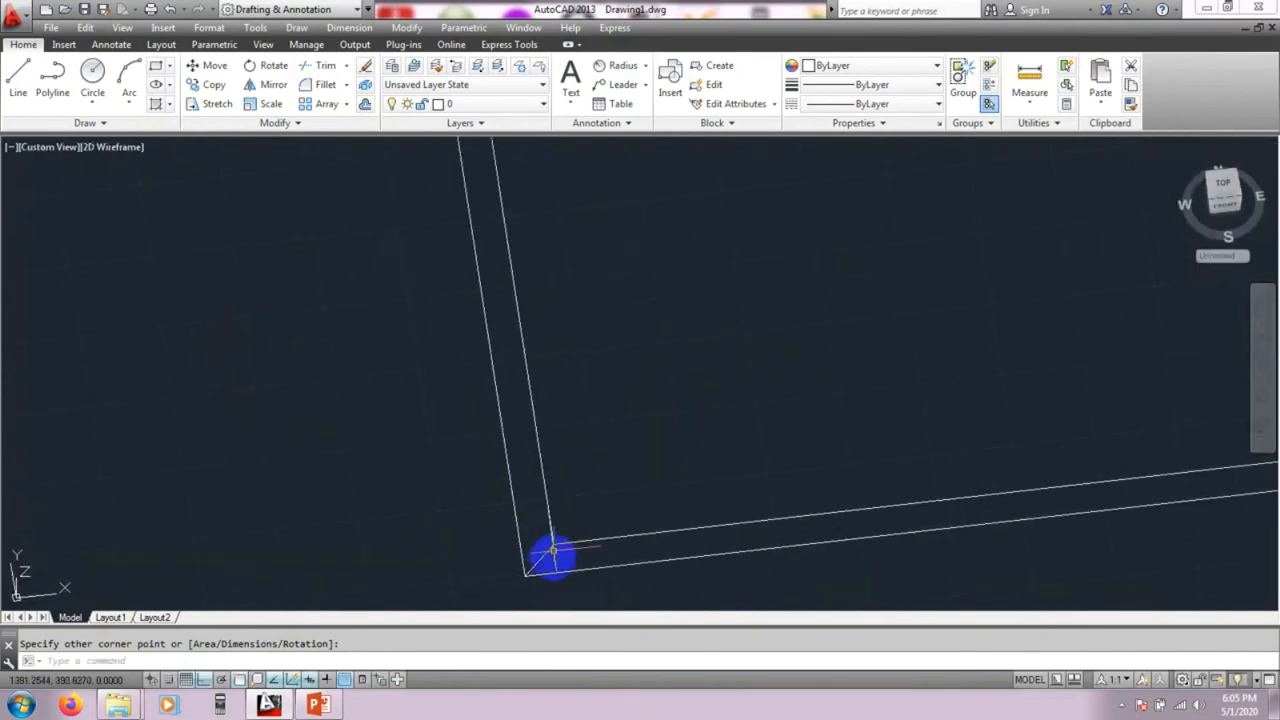
{"action": "scroll", "coordinate": [591, 520], "scroll_direction": "down", "scroll_amount": 5}
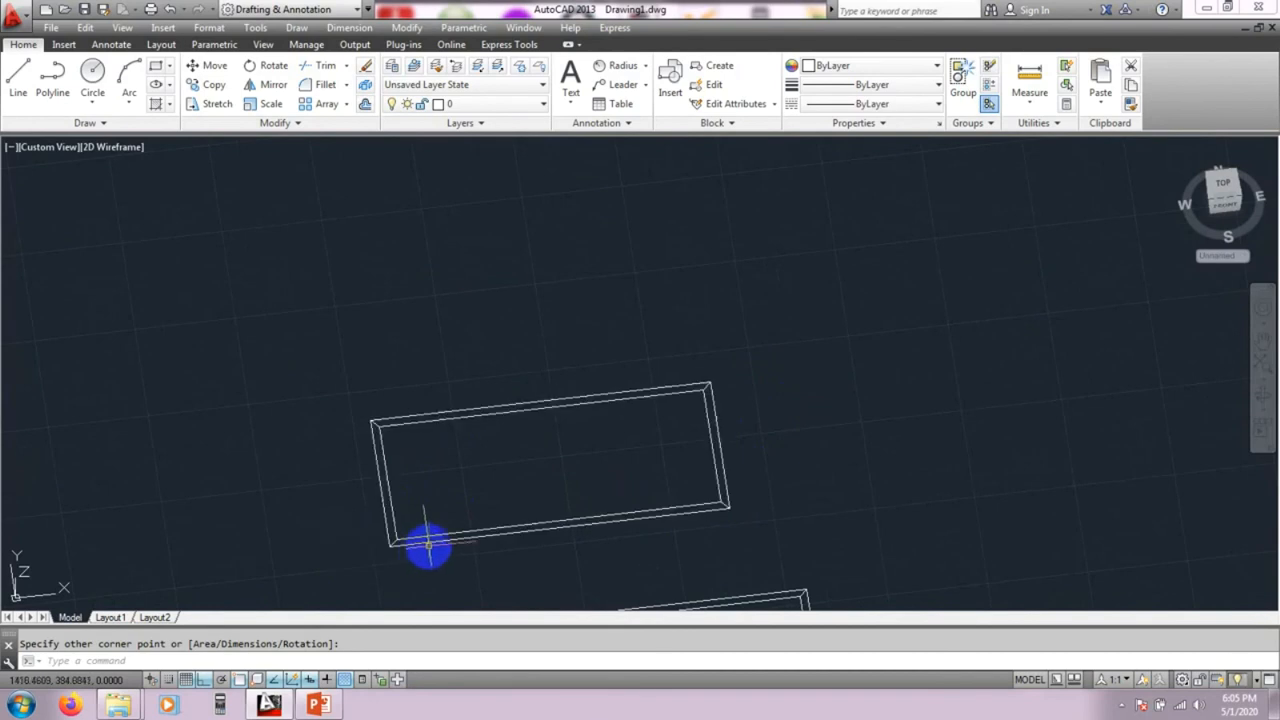
{"action": "scroll", "coordinate": [660, 460], "scroll_direction": "down", "scroll_amount": 3}
{"action": "mouse_move", "coordinate": [646, 494]}
{"action": "middle_mouse_down"}
{"action": "mouse_move", "coordinate": [660, 406]}
{"action": "mouse_move", "coordinate": [629, 442]}
{"action": "middle_mouse_up"}
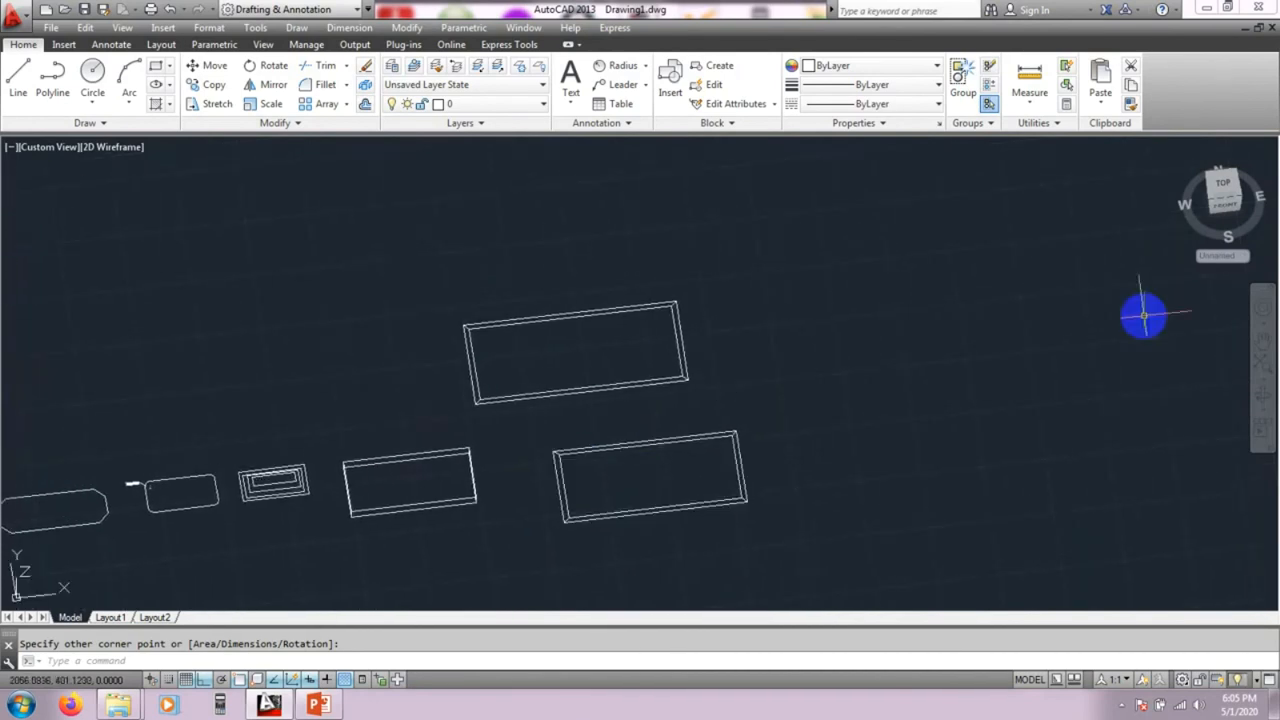
{"action": "left_click", "coordinate": [1226, 186]}
Step: Reset the Rectangle command's line width to 0 and draw a plain rectangle beside the two wide-lined ones
{"action": "scroll", "coordinate": [774, 371], "scroll_direction": "up", "scroll_amount": 5}
{"action": "middle_click_drag", "start_coordinate": [997, 306], "coordinate": [649, 376]}
{"action": "scroll", "coordinate": [550, 306], "scroll_direction": "up", "scroll_amount": 2}
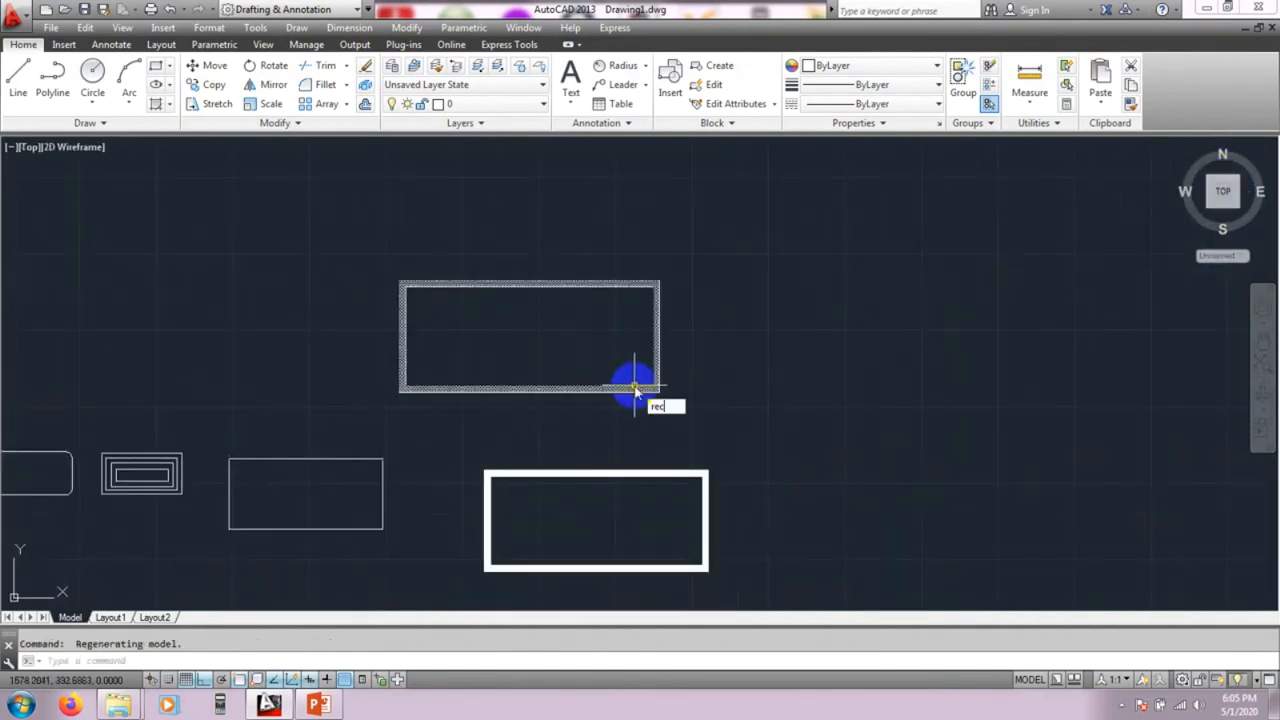
{"action": "key", "text": "Return"}
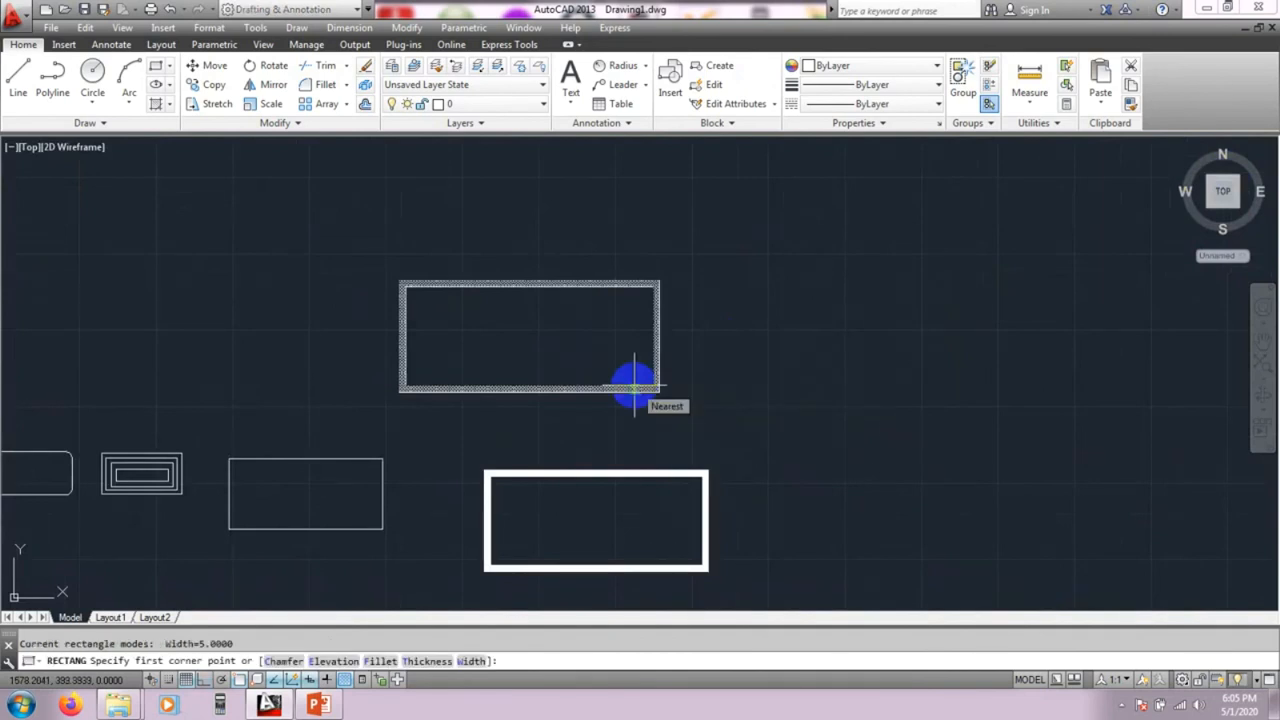
{"action": "left_click", "coordinate": [474, 661]}
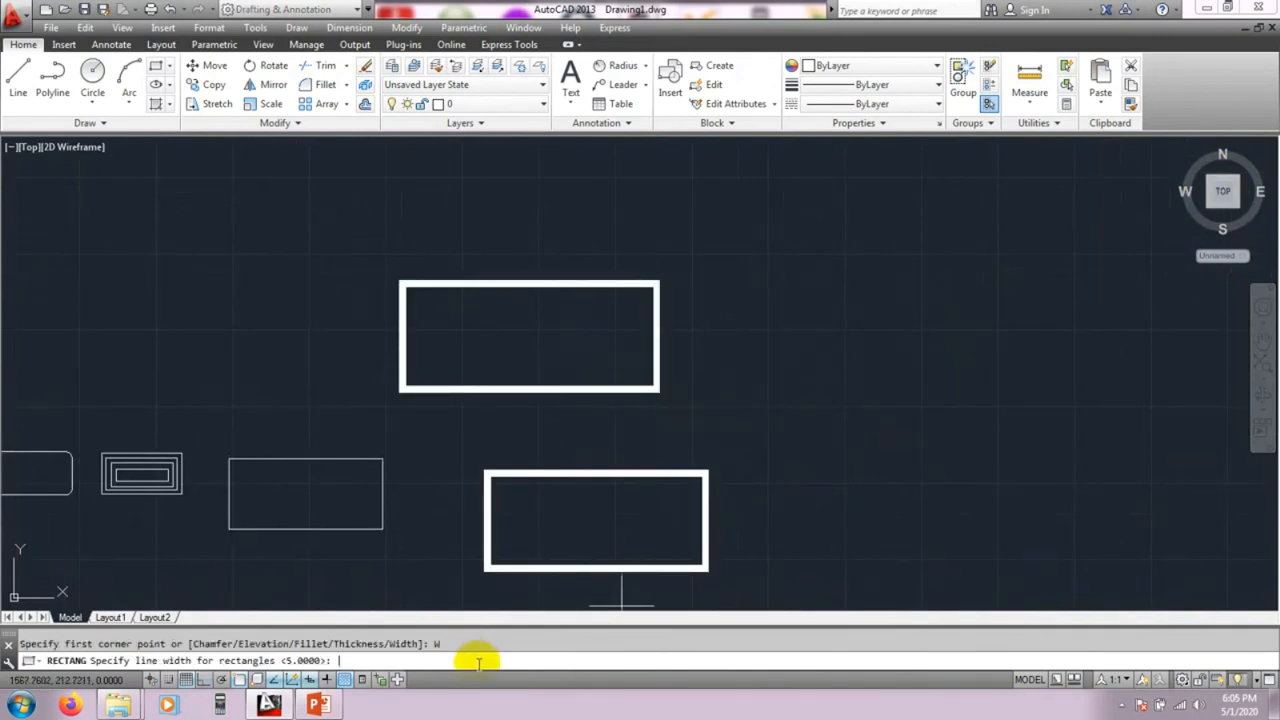
{"action": "key", "text": "Return"}
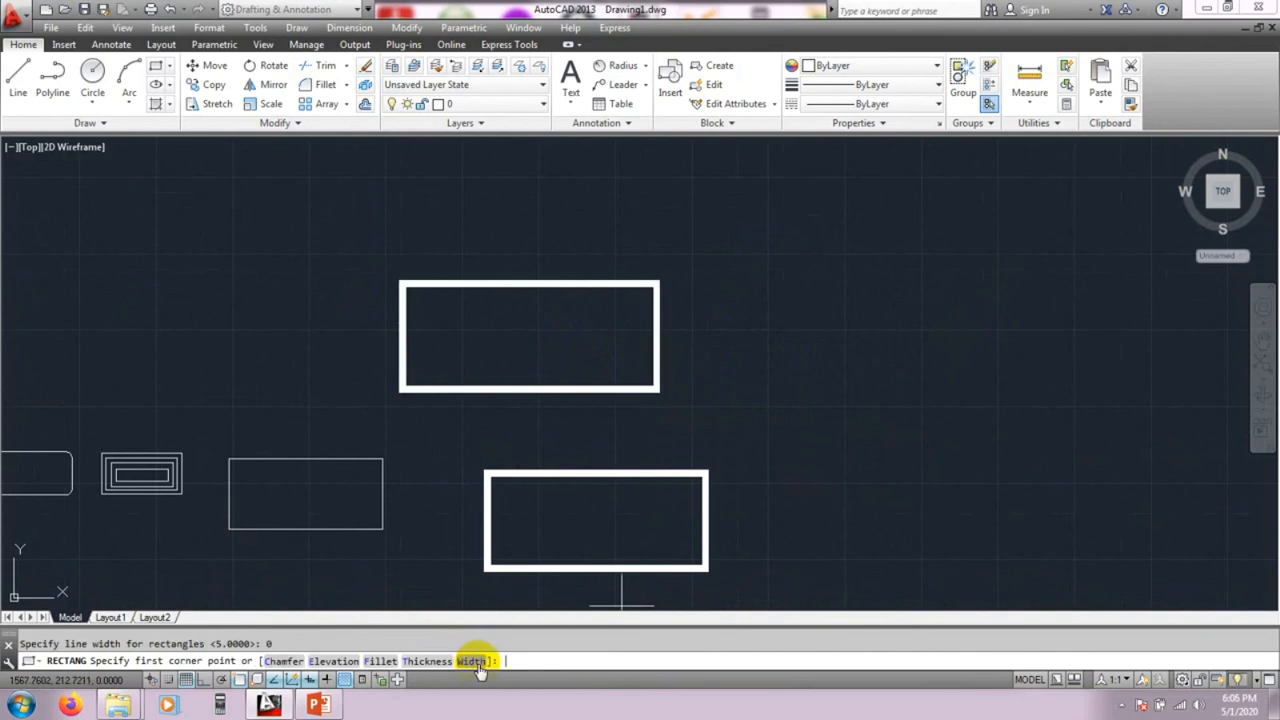
{"action": "middle_click_drag", "start_coordinate": [743, 329], "coordinate": [678, 298]}
{"action": "left_click", "coordinate": [678, 298]}
{"action": "left_click", "coordinate": [926, 499]}
Step: Set the Chamfer command's first distance to 10 and its second distance to 13
{"action": "scroll", "coordinate": [519, 418], "scroll_direction": "down", "scroll_amount": 2}
{"action": "mouse_move", "coordinate": [457, 443]}
{"action": "middle_mouse_down"}
{"action": "mouse_move", "coordinate": [663, 257]}
{"action": "mouse_move", "coordinate": [677, 268]}
{"action": "middle_mouse_up"}
{"action": "middle_click_drag", "start_coordinate": [345, 394], "coordinate": [394, 391]}
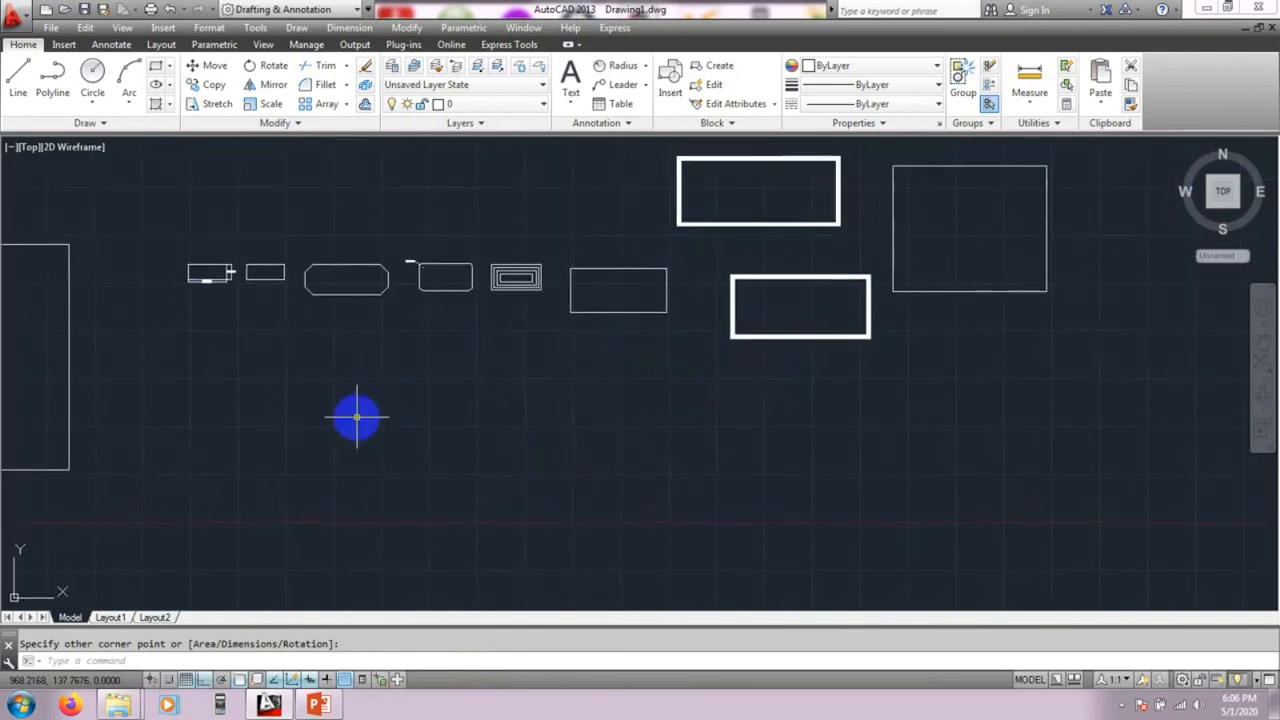
{"action": "middle_click_drag", "start_coordinate": [234, 318], "coordinate": [669, 343]}
{"action": "middle_click_drag", "start_coordinate": [425, 403], "coordinate": [433, 356]}
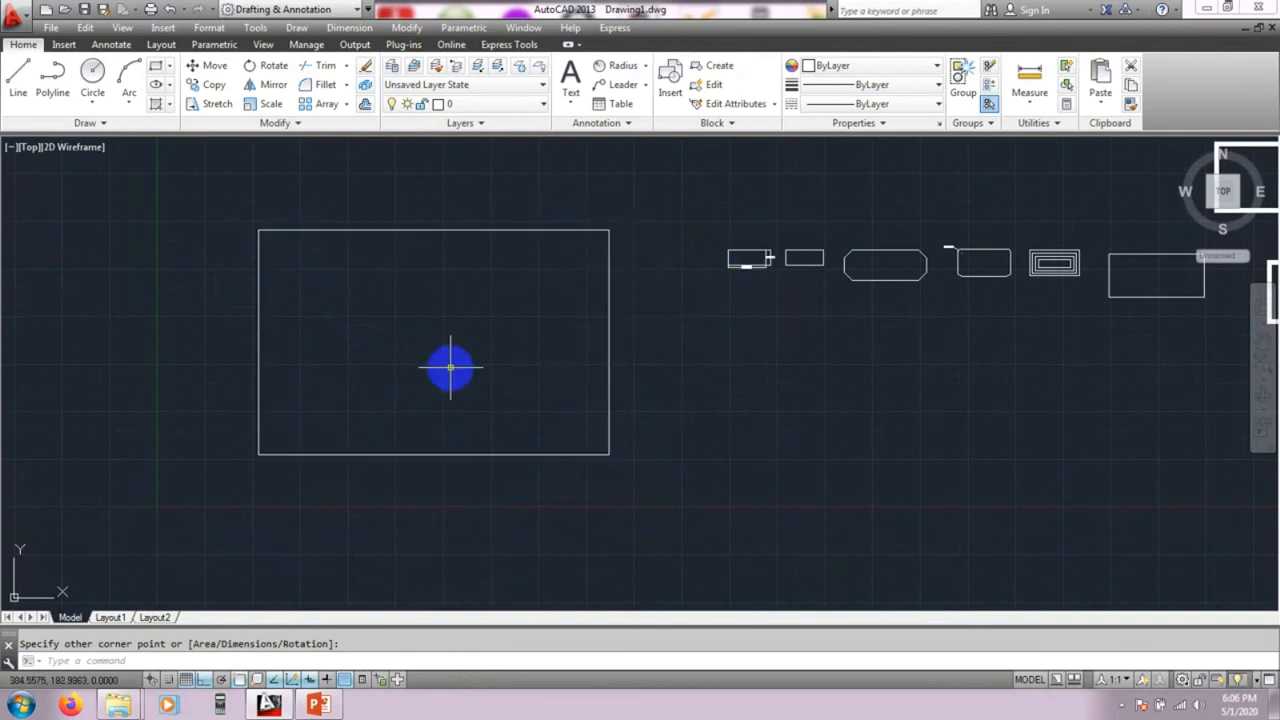
{"action": "mouse_move", "coordinate": [494, 349]}
{"action": "middle_mouse_down"}
{"action": "mouse_move", "coordinate": [466, 371]}
{"action": "mouse_move", "coordinate": [482, 384]}
{"action": "middle_mouse_up"}
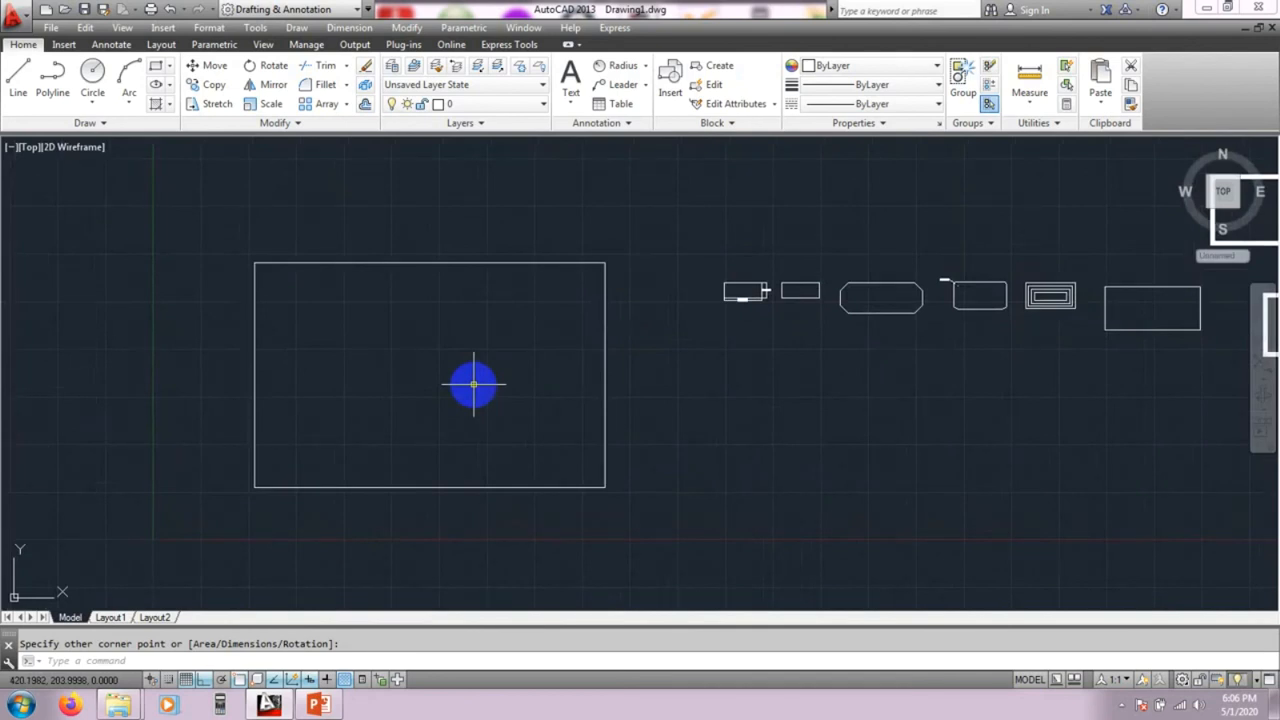
{"action": "type", "text": "c"}
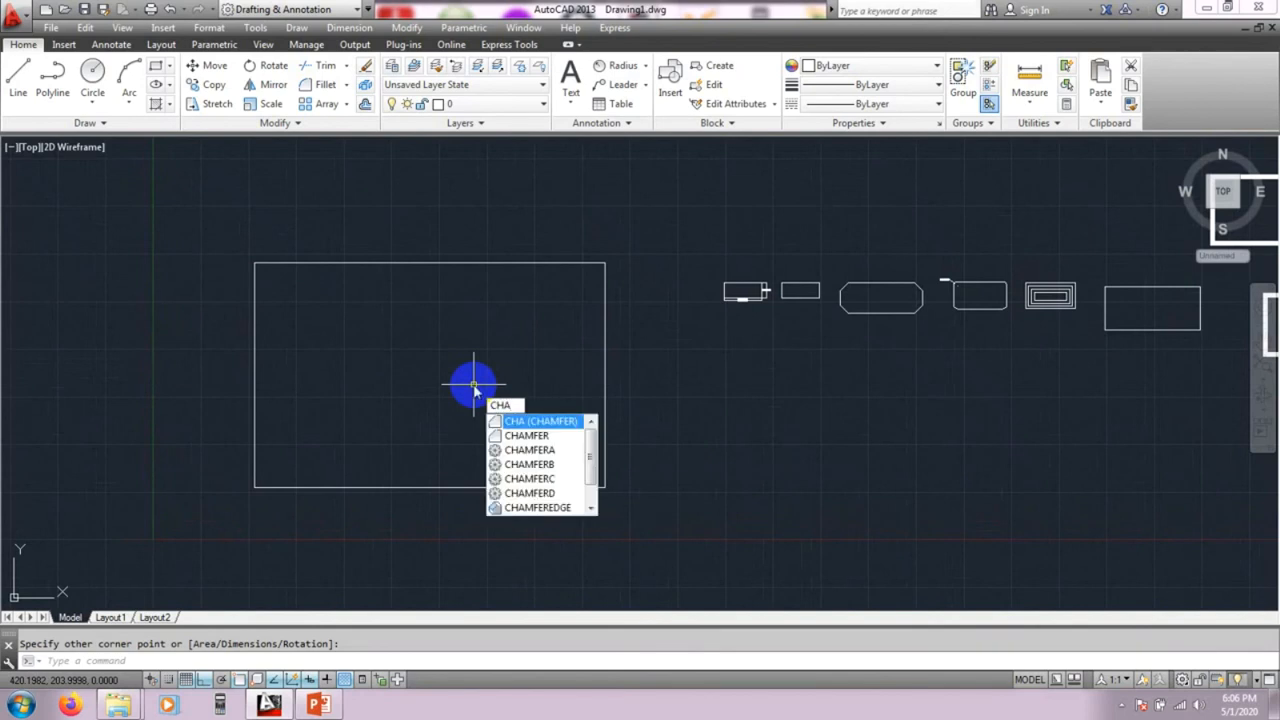
{"action": "key", "text": "Return"}
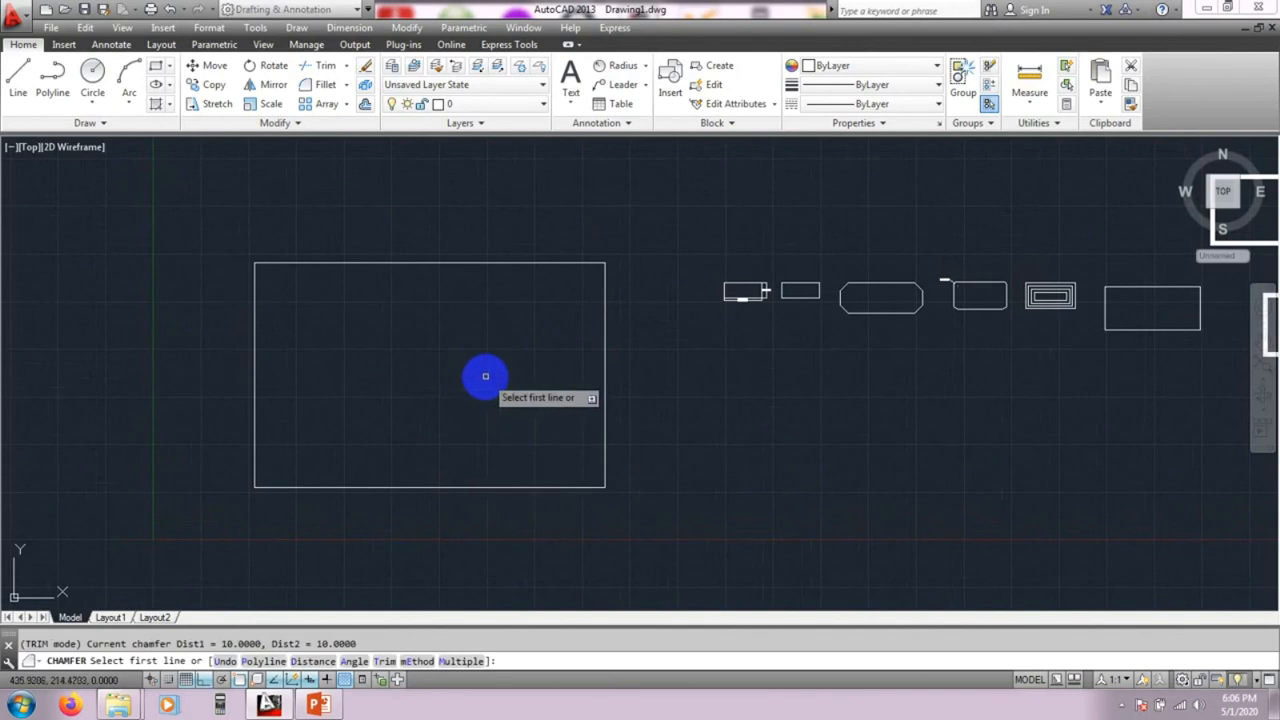
{"action": "left_click", "coordinate": [313, 661]}
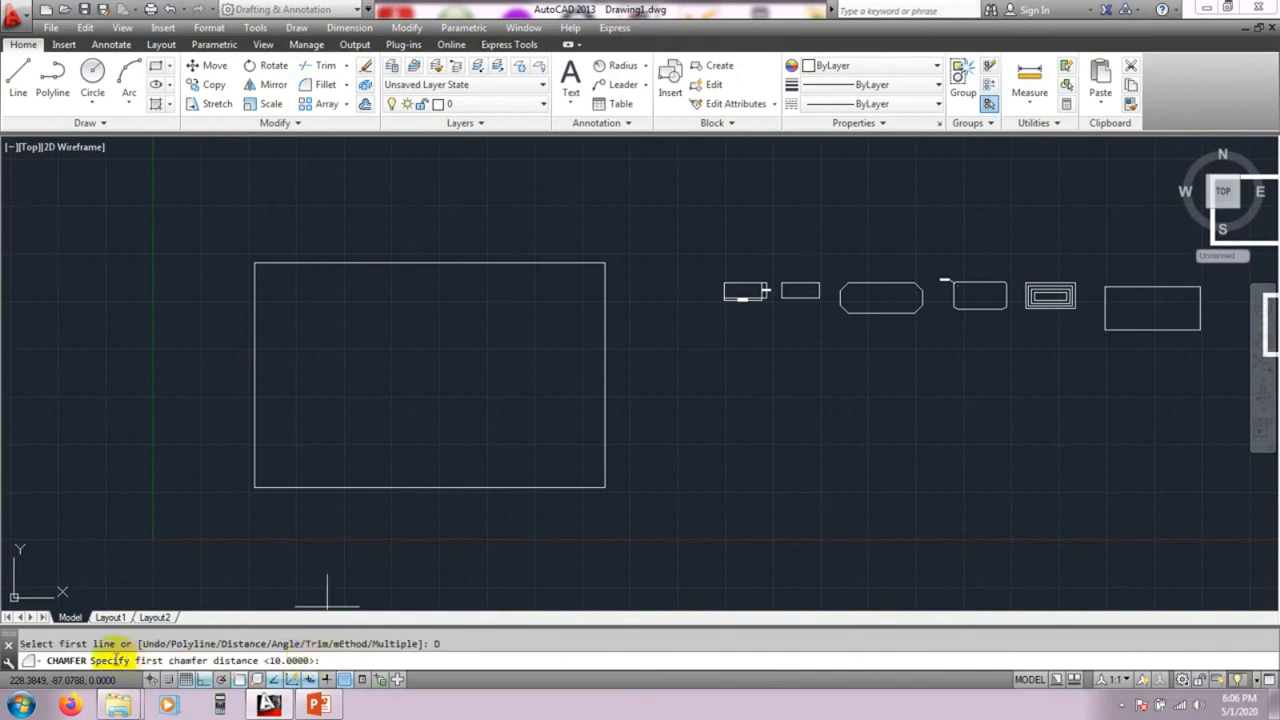
{"action": "left_click", "coordinate": [372, 659]}
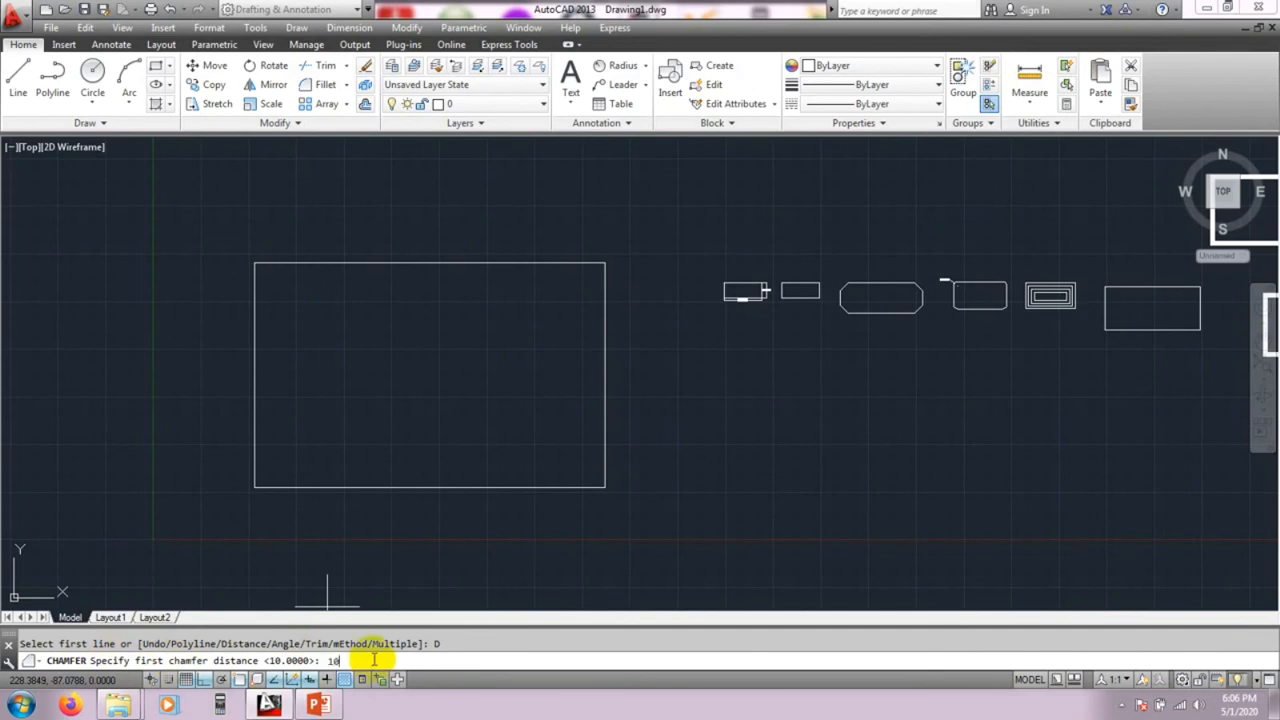
{"action": "key", "text": "Return"}
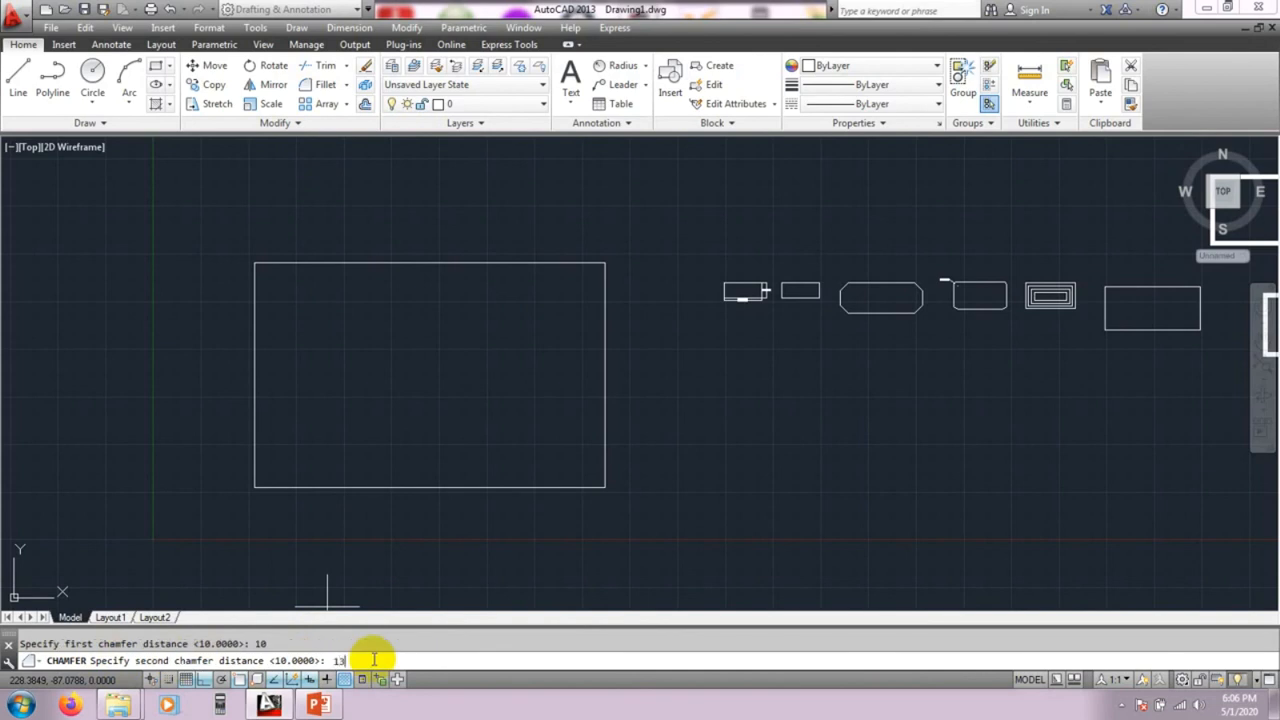
{"action": "type", "text": "13"}
{"action": "key", "text": "Return"}
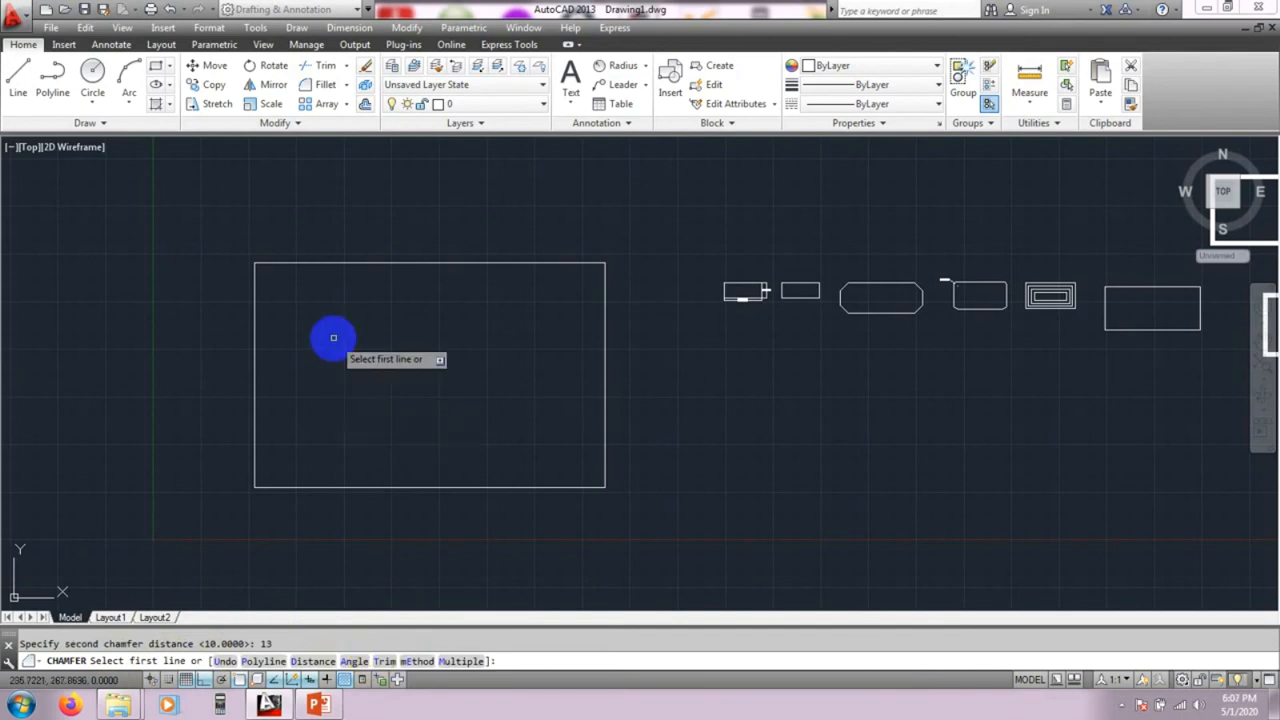
Step: Chamfer the large rectangle's upper-left corner by selecting its top edge and its left edge
{"action": "left_click", "coordinate": [325, 263]}
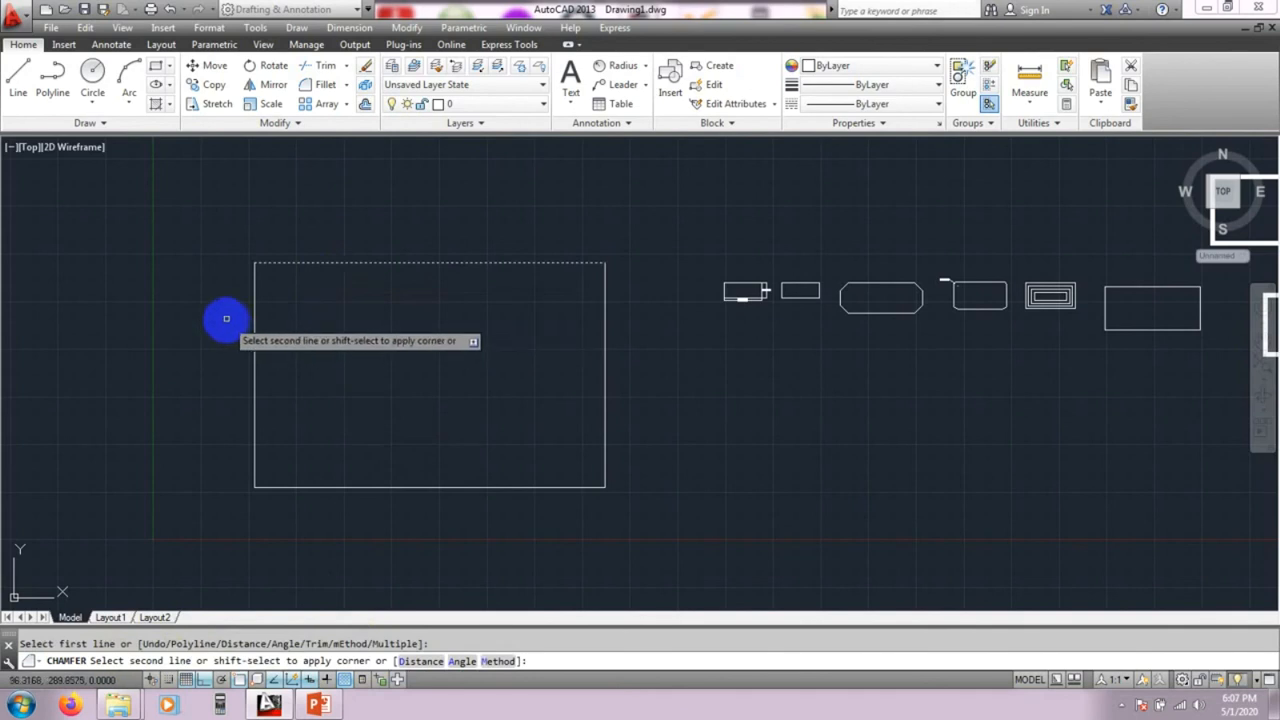
{"action": "left_click", "coordinate": [253, 304]}
{"action": "scroll", "coordinate": [249, 268], "scroll_direction": "up", "scroll_amount": 5}
{"action": "scroll", "coordinate": [249, 265], "scroll_direction": "up", "scroll_amount": 4}
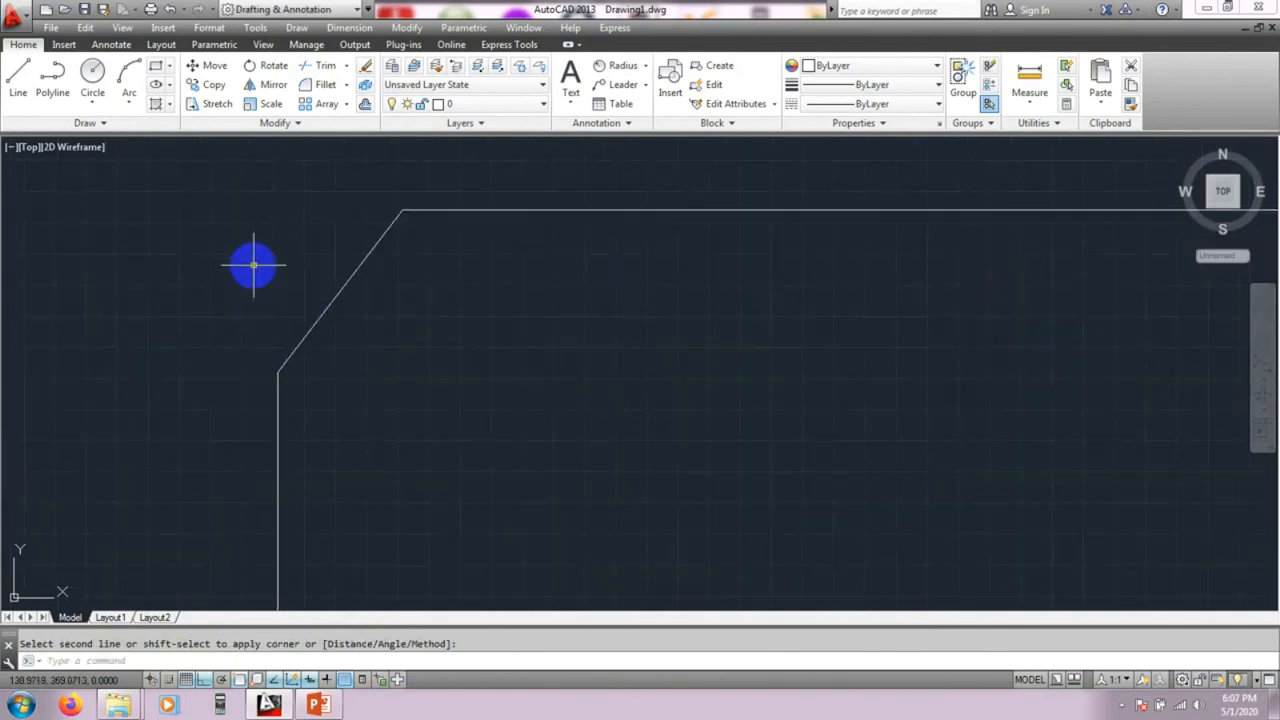
{"action": "scroll", "coordinate": [289, 259], "scroll_direction": "down", "scroll_amount": 8}
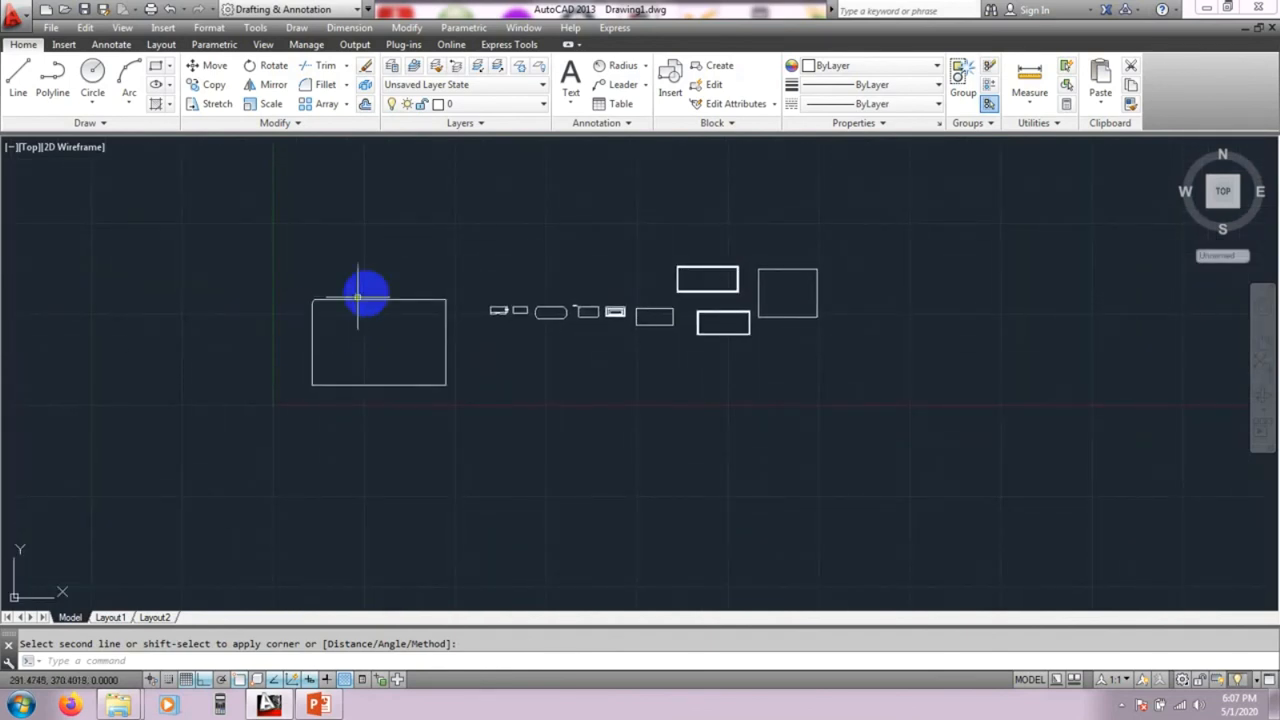
{"action": "scroll", "coordinate": [237, 374], "scroll_direction": "up", "scroll_amount": 8}
{"action": "scroll", "coordinate": [432, 383], "scroll_direction": "down", "scroll_amount": 6}
Step: Chamfer the upper-left corner of the small plain rectangle beside the dimensioned one, using the same distances
{"action": "middle_click_drag", "start_coordinate": [432, 383], "coordinate": [226, 431]}
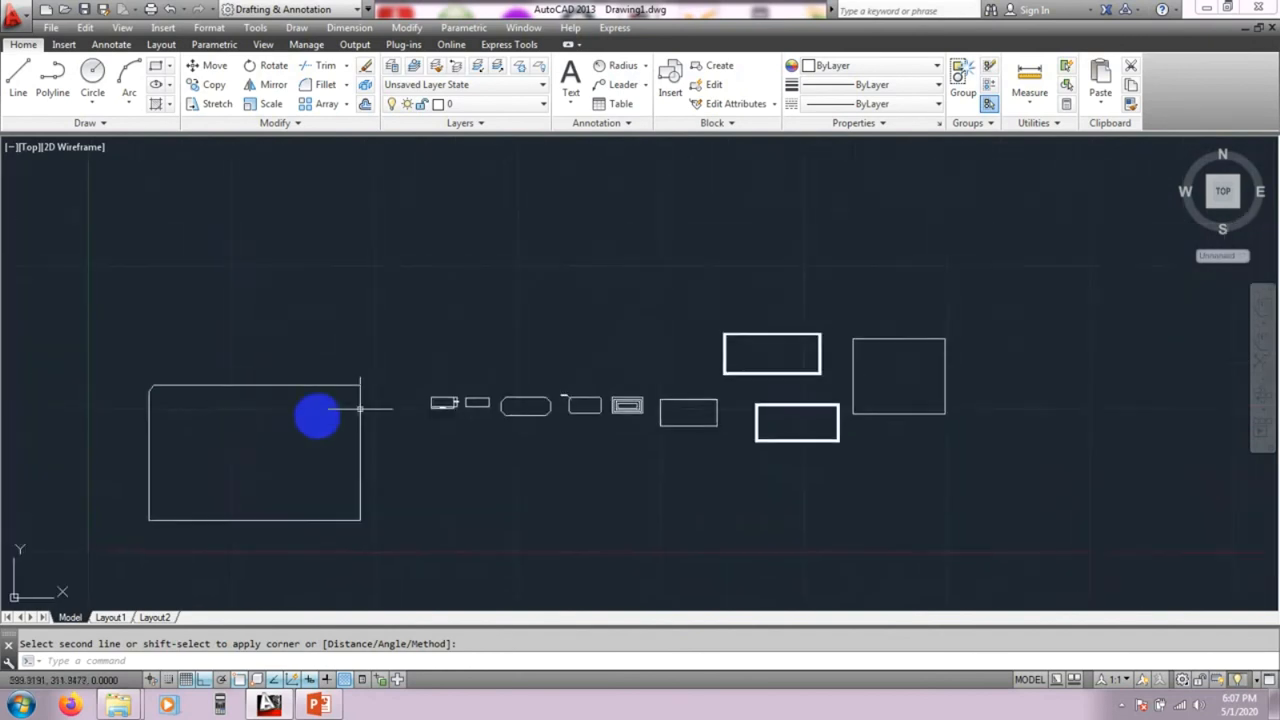
{"action": "scroll", "coordinate": [509, 387], "scroll_direction": "up", "scroll_amount": 6}
{"action": "scroll", "coordinate": [526, 374], "scroll_direction": "up", "scroll_amount": 2}
{"action": "middle_click_drag", "start_coordinate": [466, 386], "coordinate": [623, 306]}
{"action": "scroll", "coordinate": [433, 378], "scroll_direction": "up", "scroll_amount": 2}
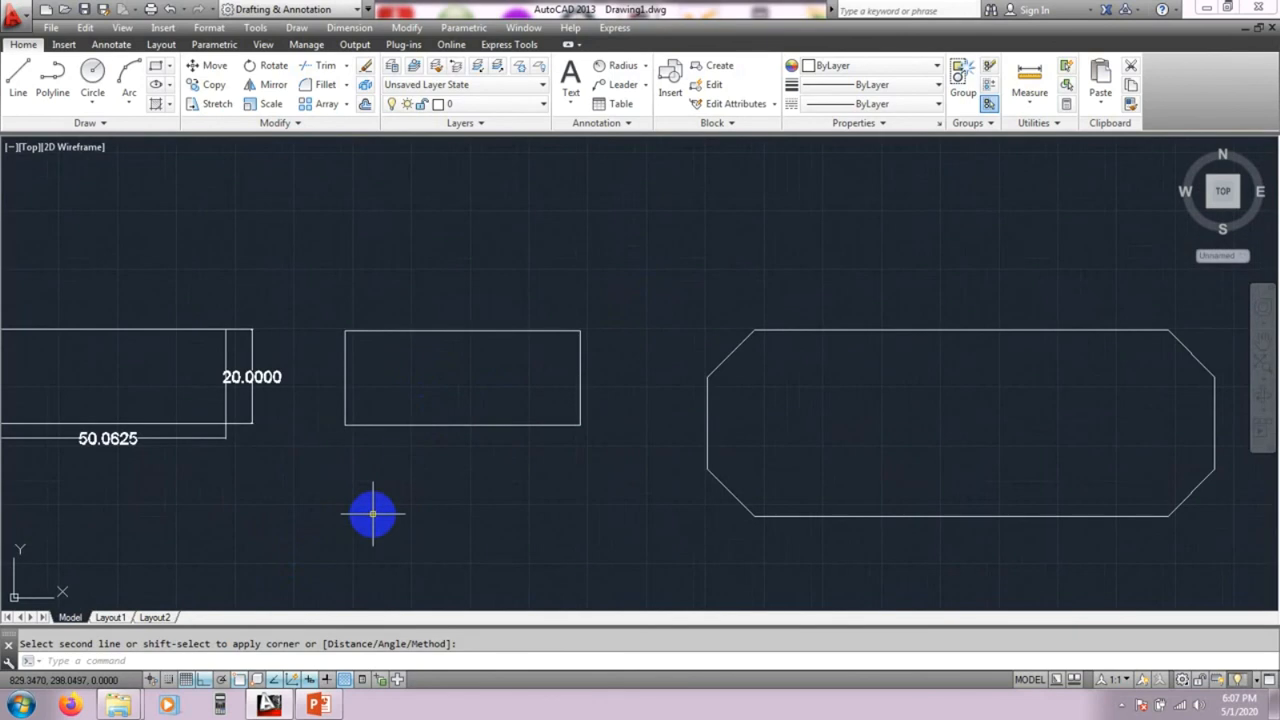
{"action": "key", "text": "Return"}
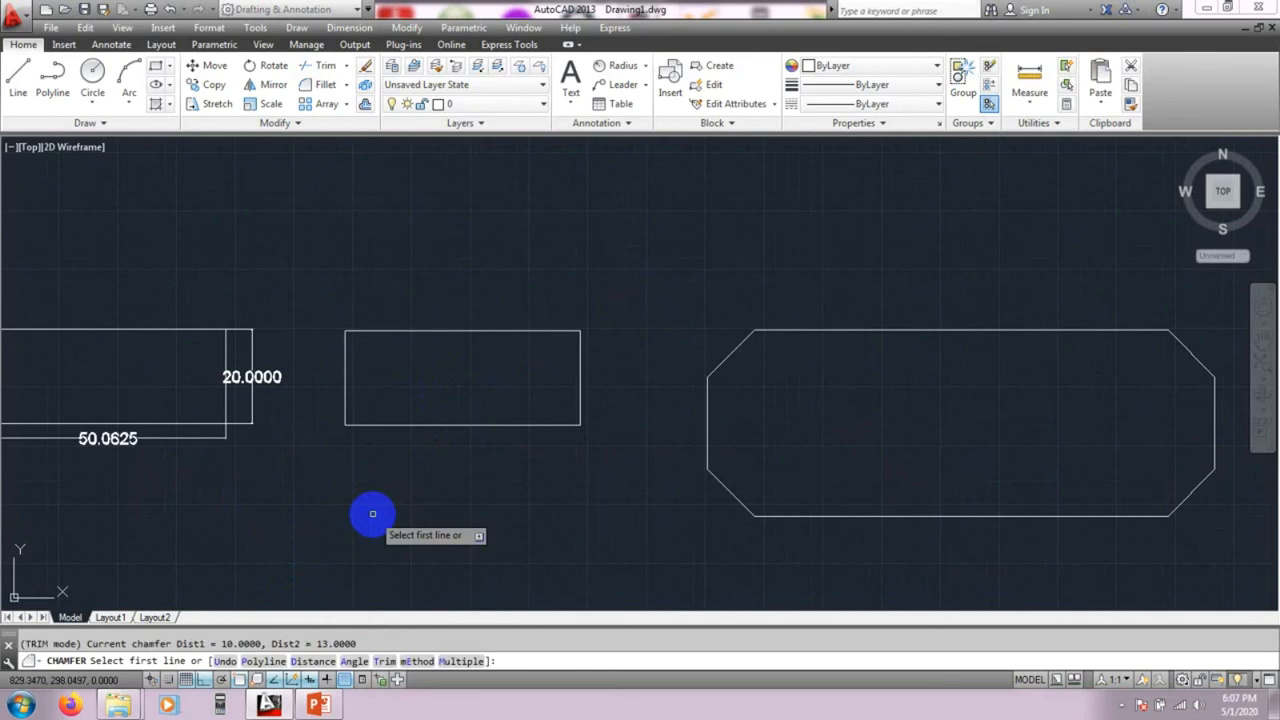
{"action": "left_click", "coordinate": [394, 332]}
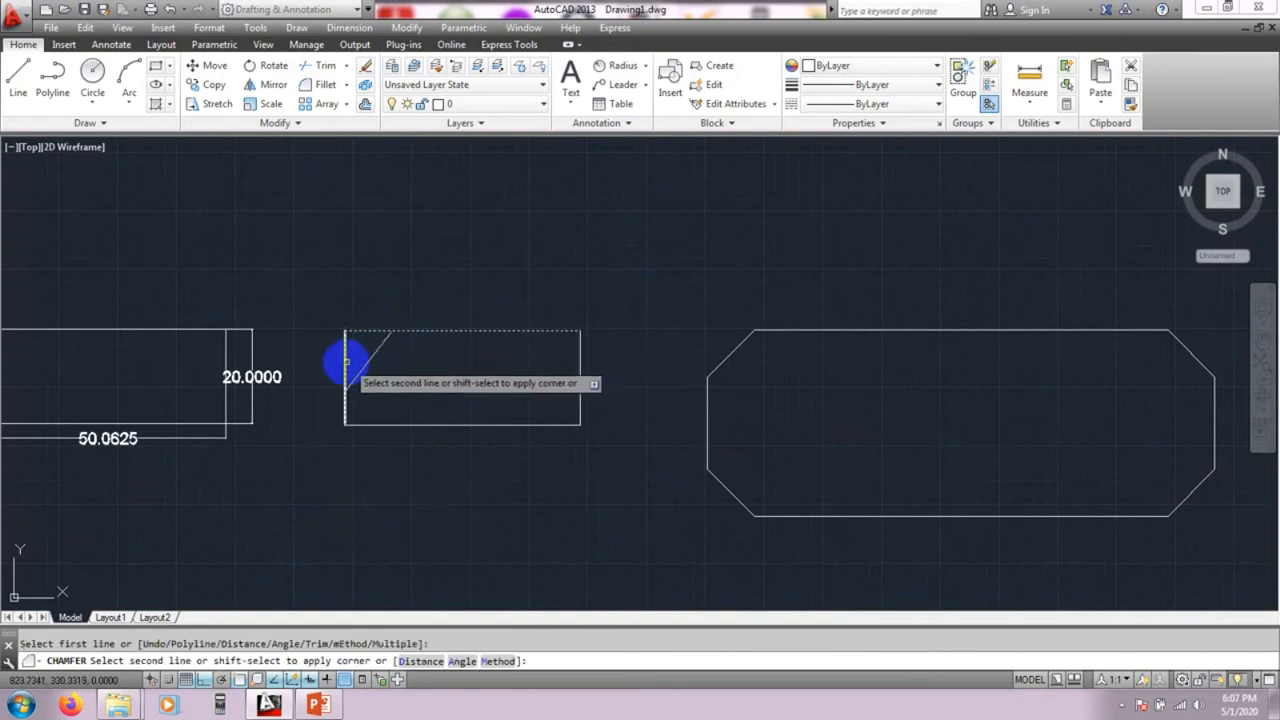
{"action": "left_click", "coordinate": [345, 365]}
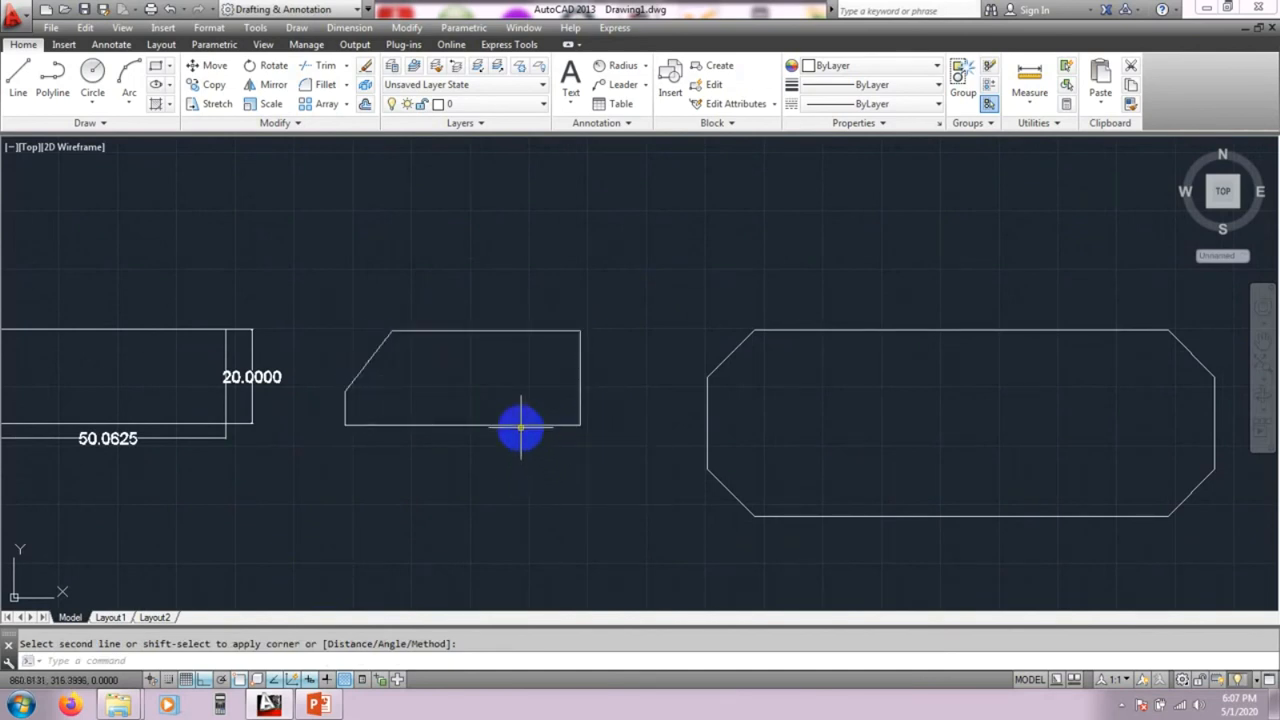
Step: Chamfer the small rectangle's lower-right corner between its bottom edge and its right edge
{"action": "key", "text": "Return"}
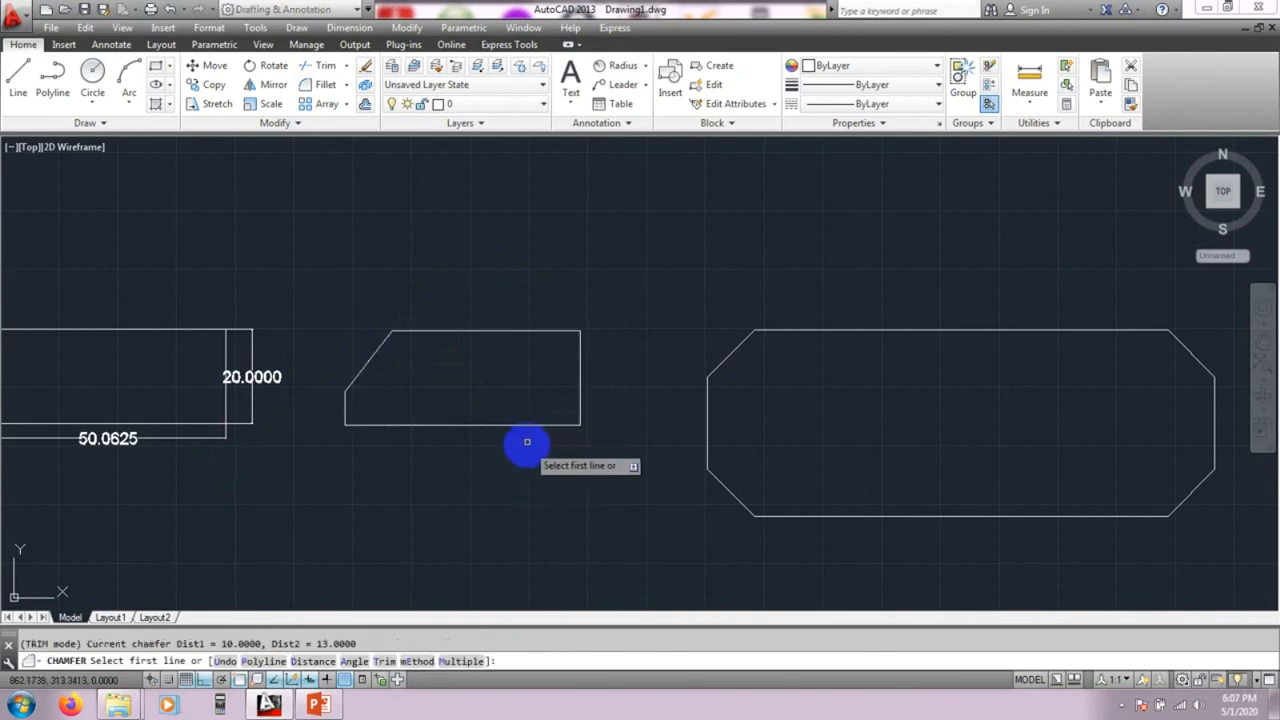
{"action": "left_click", "coordinate": [522, 425]}
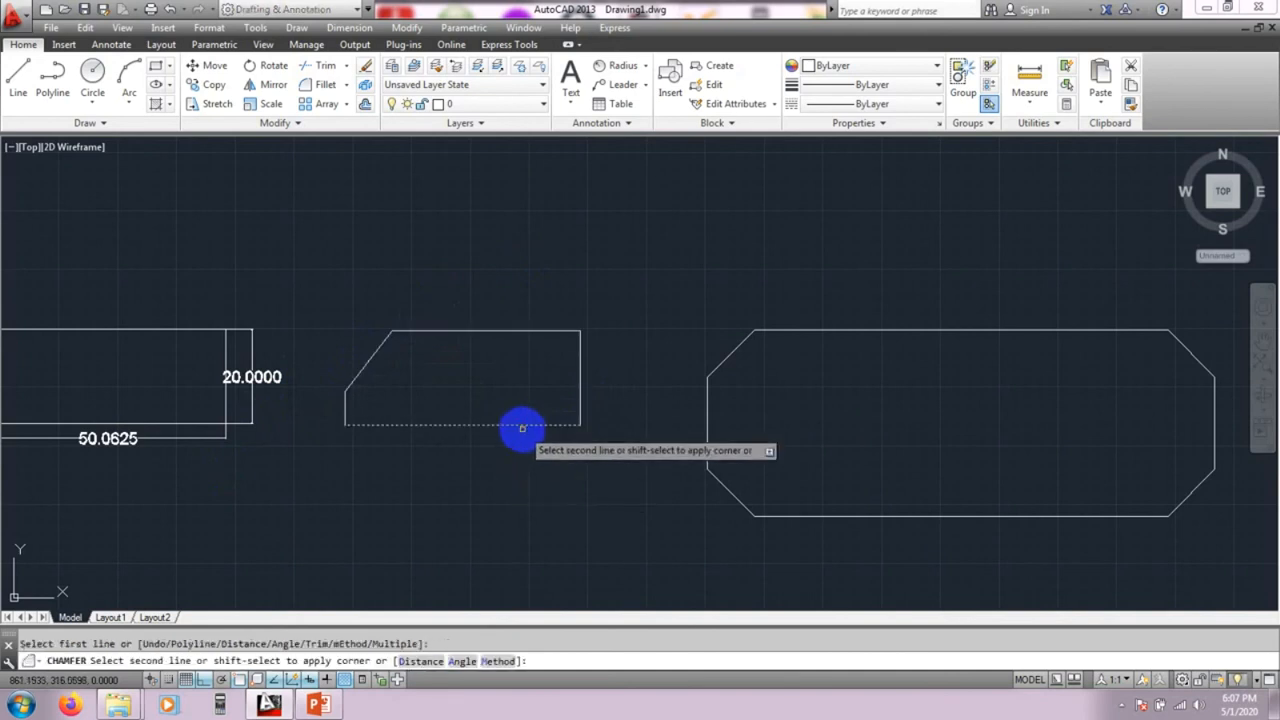
{"action": "left_click", "coordinate": [581, 386]}
{"action": "middle_click_drag", "start_coordinate": [568, 471], "coordinate": [584, 479]}
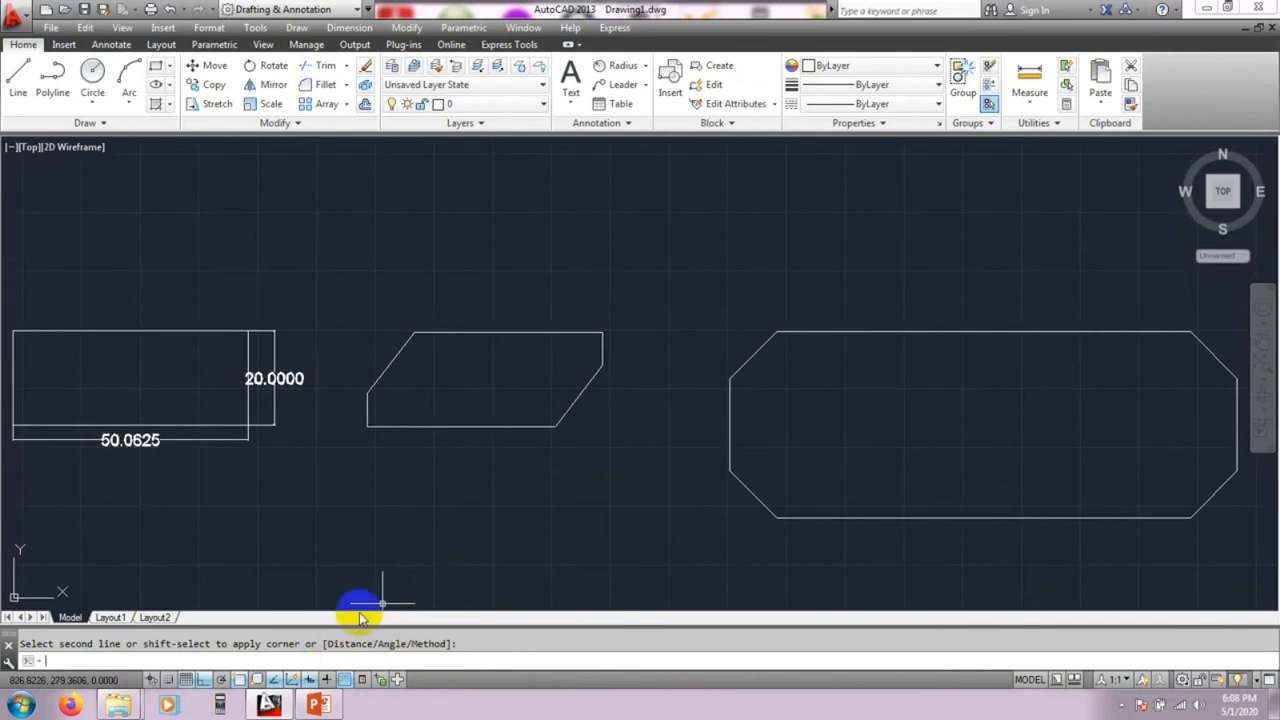
Step: Draw a rectangle below the dimensioned one, with first chamfer distance 0 and the second chamfer distance given by two picked points
{"action": "middle_click_drag", "start_coordinate": [469, 494], "coordinate": [465, 478]}
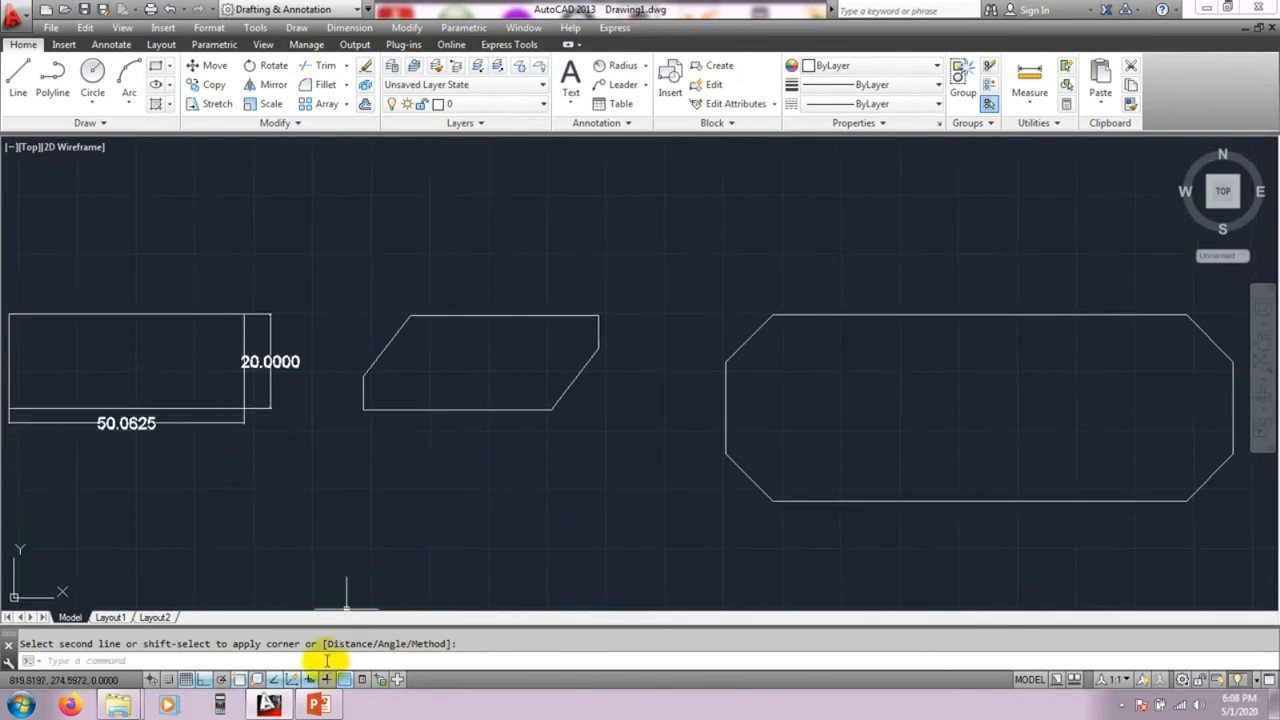
{"action": "middle_click_drag", "start_coordinate": [459, 373], "coordinate": [466, 339]}
{"action": "middle_click_drag", "start_coordinate": [321, 565], "coordinate": [324, 552]}
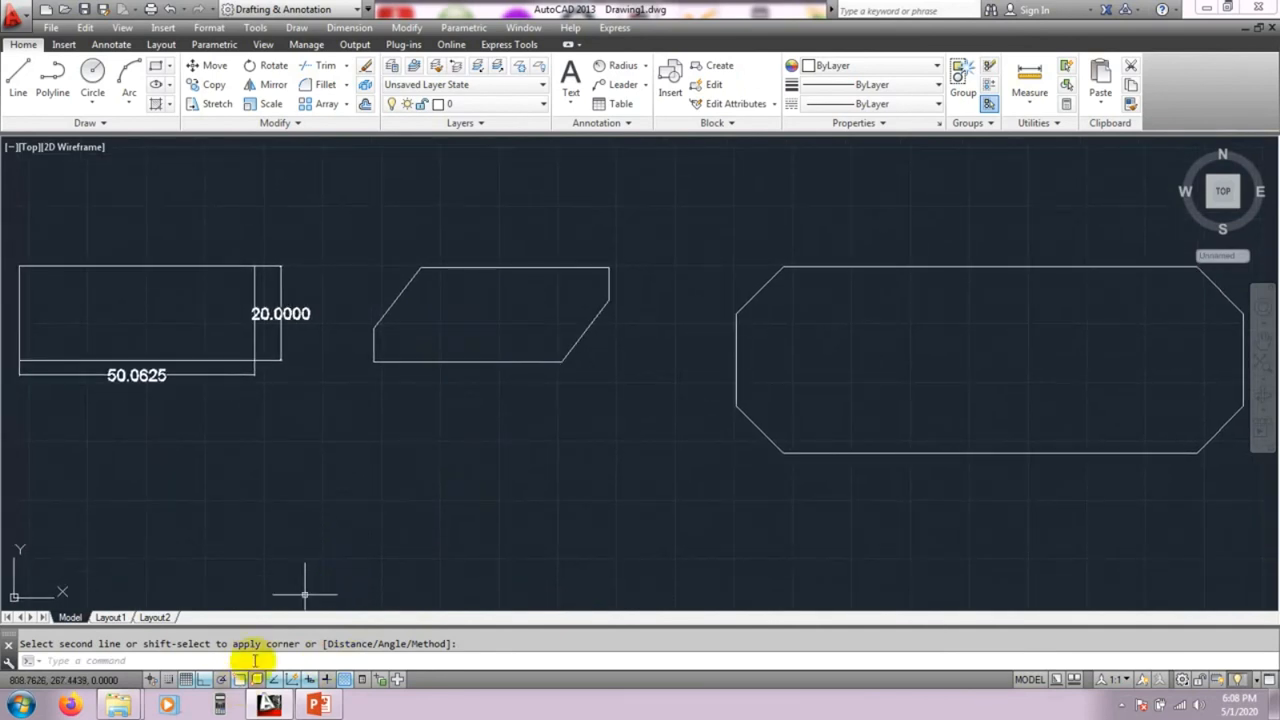
{"action": "type", "text": "c"}
{"action": "key", "text": "Return"}
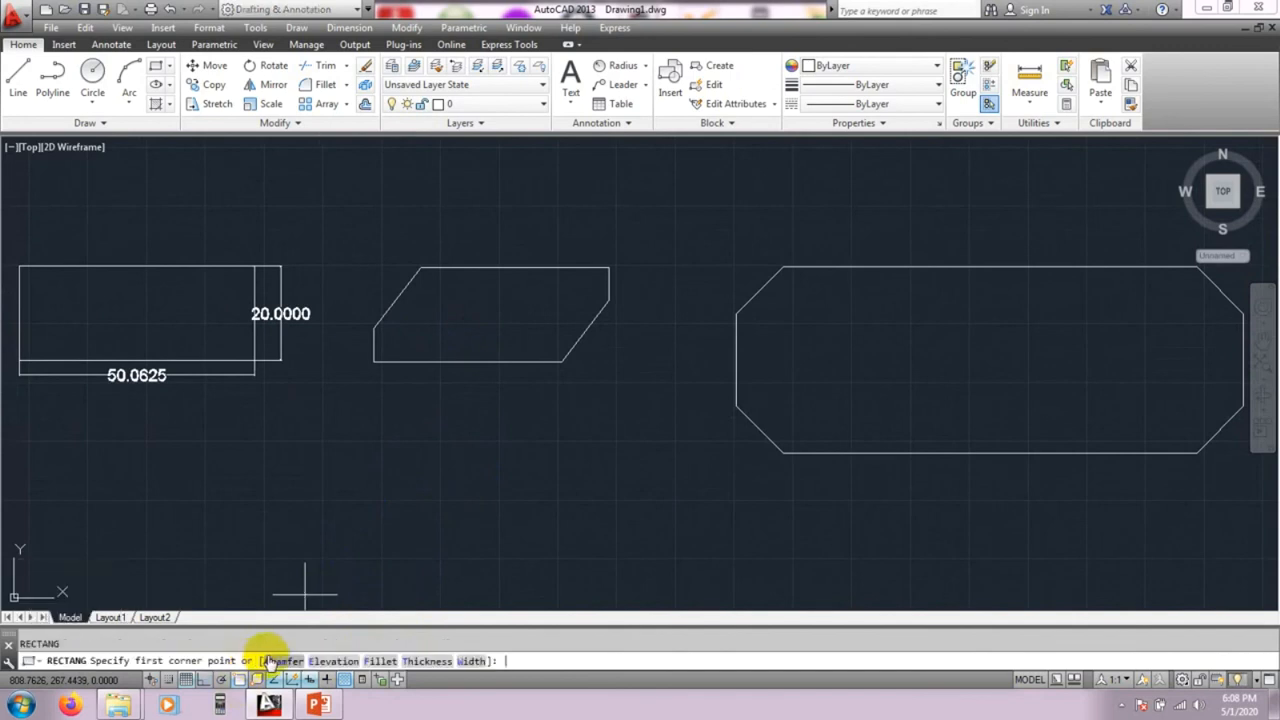
{"action": "left_click", "coordinate": [270, 661]}
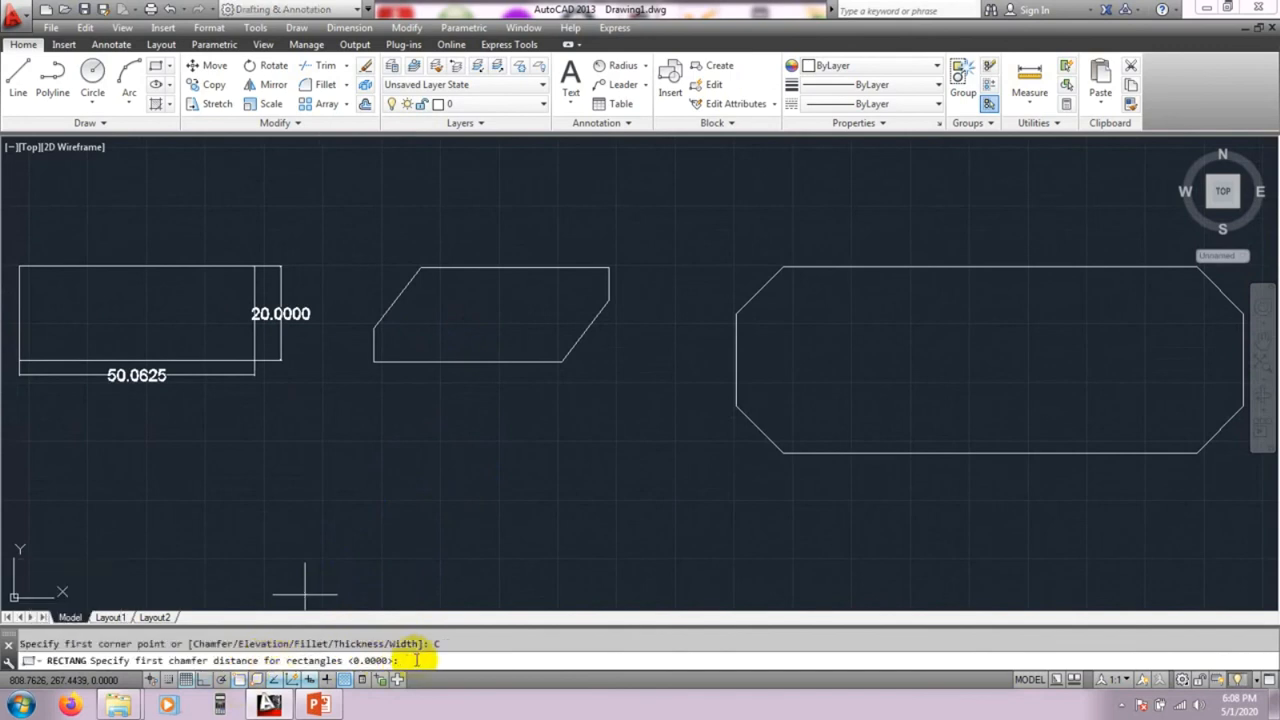
{"action": "key", "text": "Return"}
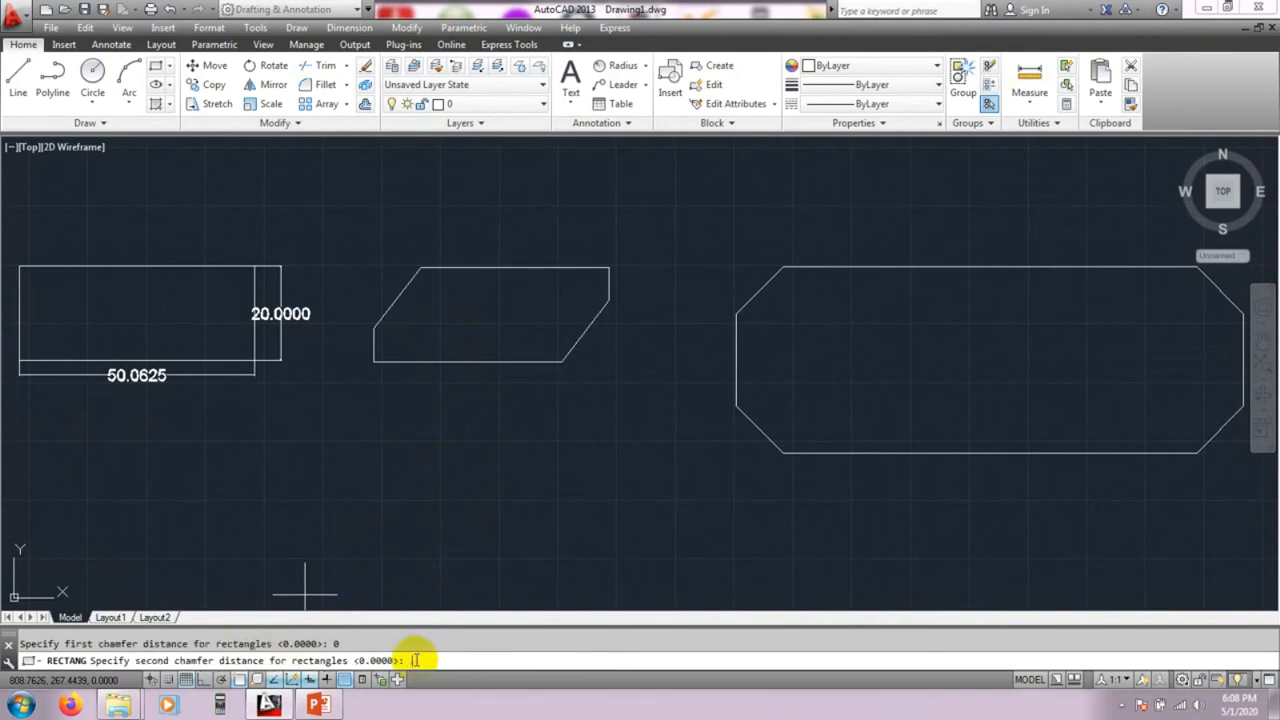
{"action": "left_click", "coordinate": [324, 469]}
{"action": "left_click", "coordinate": [399, 486]}
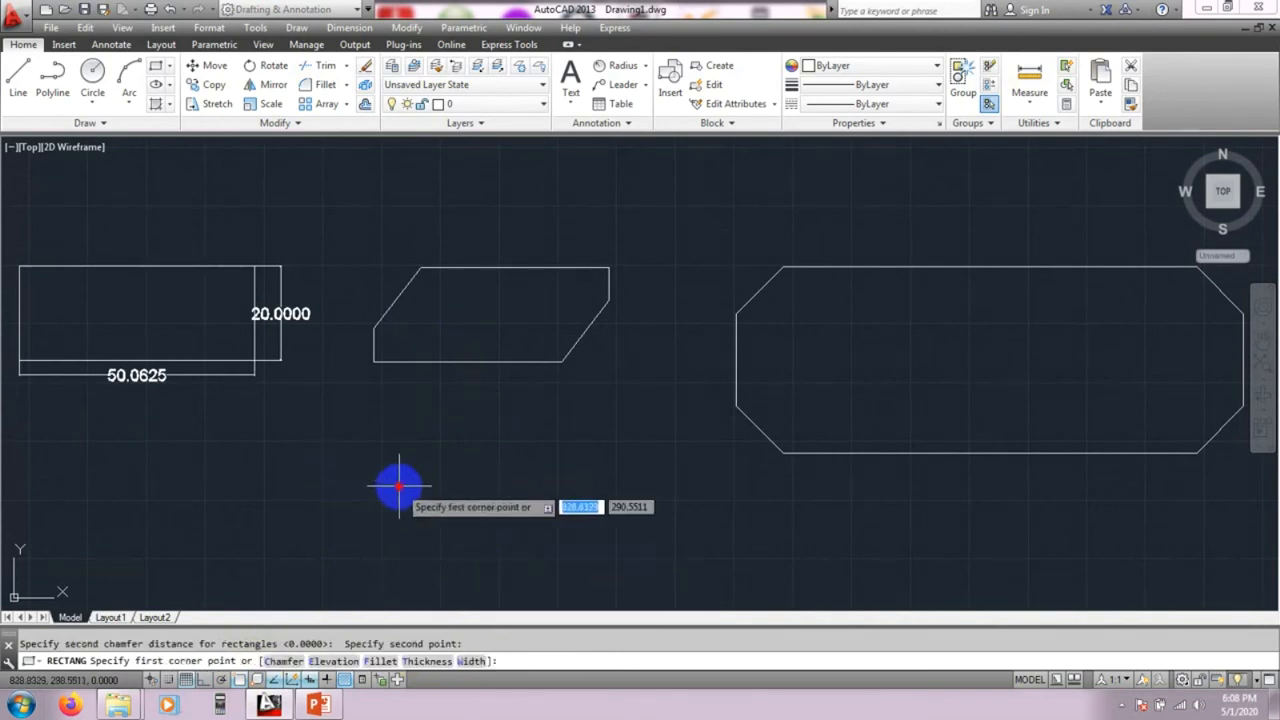
{"action": "left_click", "coordinate": [231, 457]}
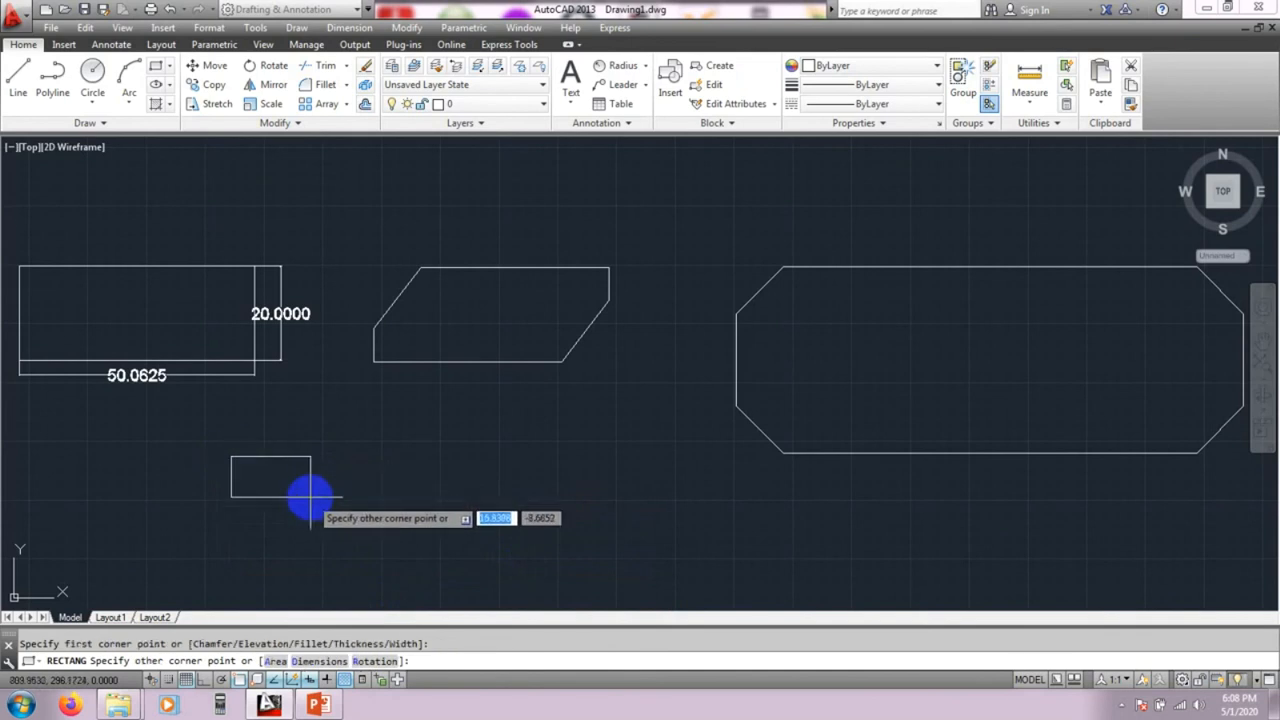
{"action": "left_click", "coordinate": [401, 534]}
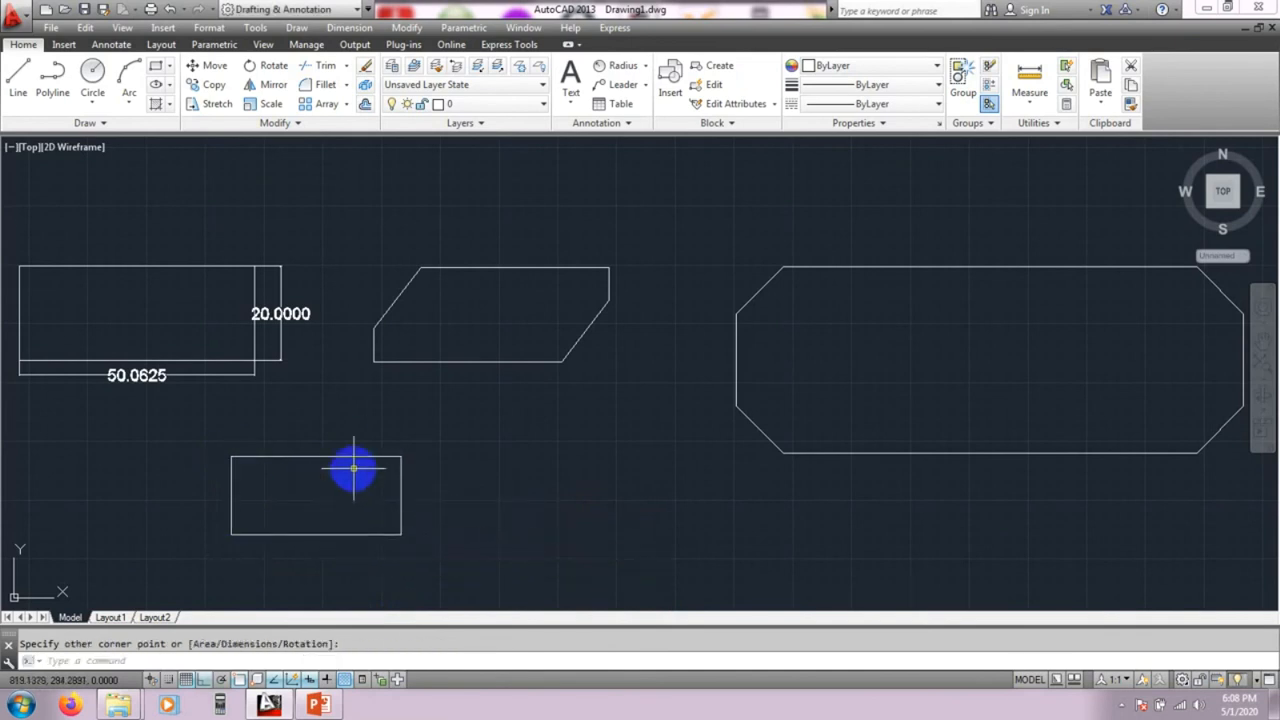
Step: Fillet the upper-right corner of the small chamfered rectangle between its top and right edges, with a radius of 5
{"action": "middle_click_drag", "start_coordinate": [349, 491], "coordinate": [377, 474]}
{"action": "middle_click_drag", "start_coordinate": [531, 405], "coordinate": [533, 472]}
{"action": "scroll", "coordinate": [389, 442], "scroll_direction": "up", "scroll_amount": 1}
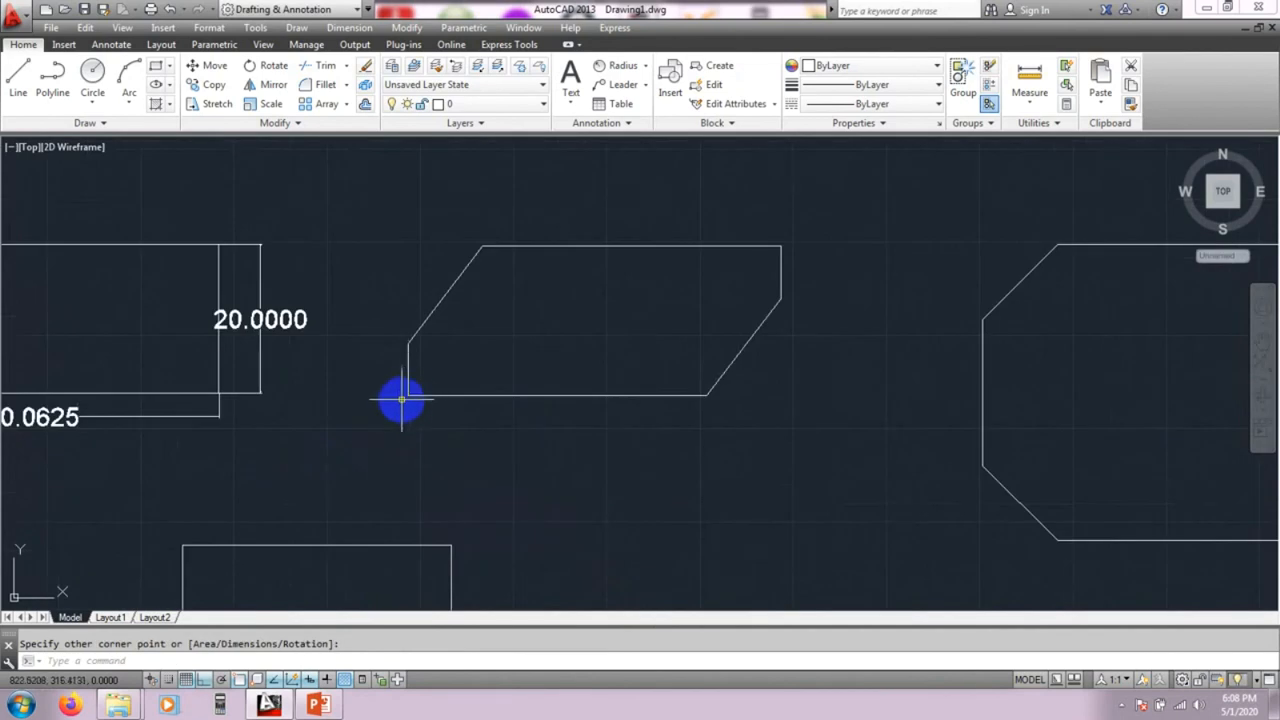
{"action": "middle_click_drag", "start_coordinate": [680, 305], "coordinate": [565, 384]}
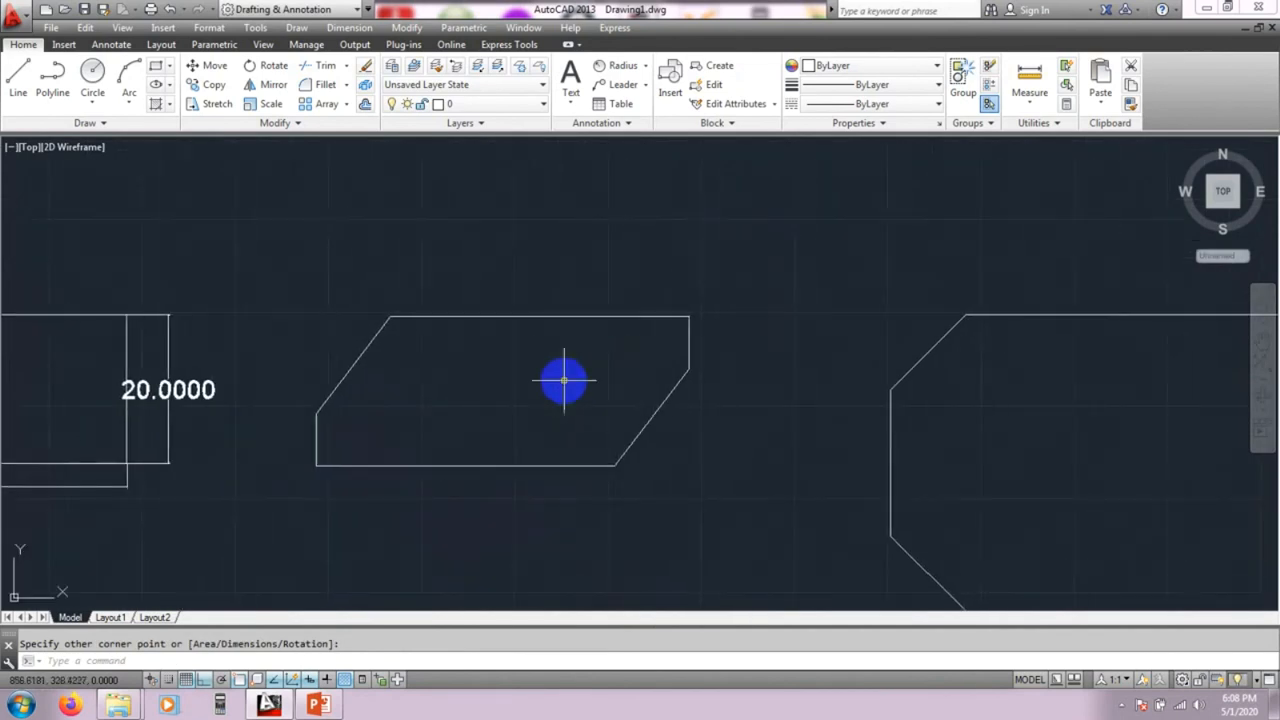
{"action": "type", "text": "F"}
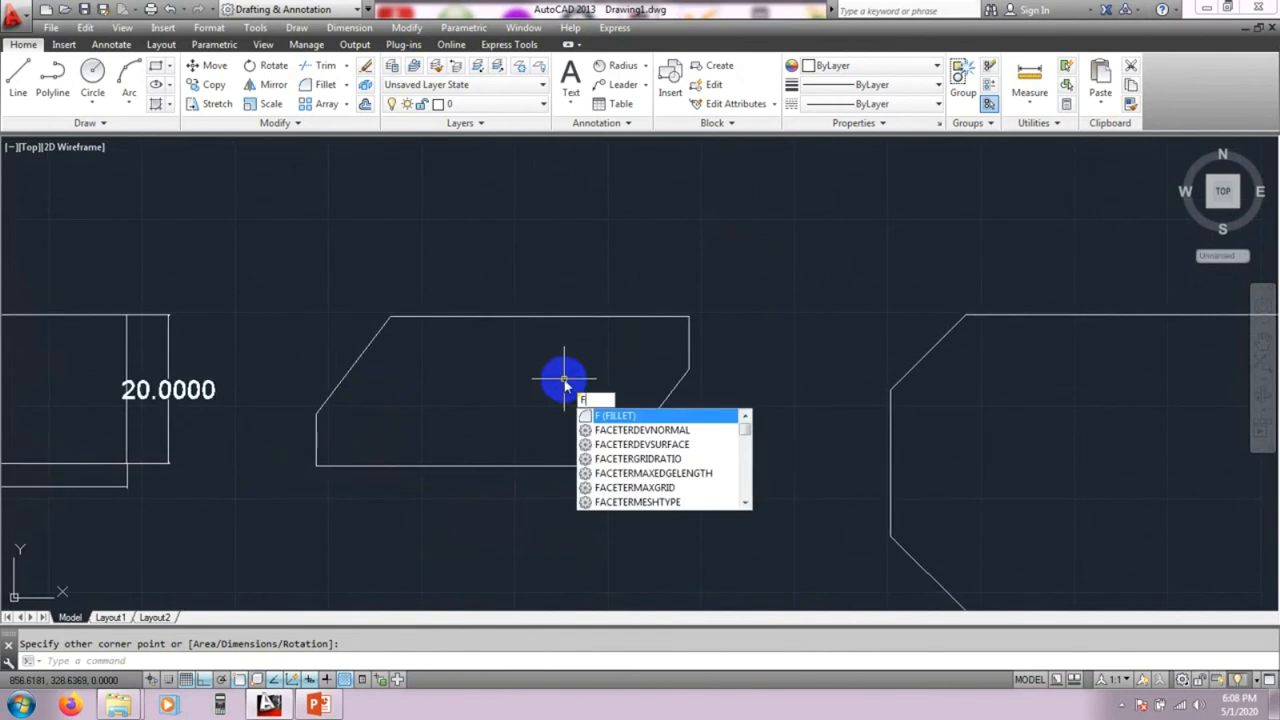
{"action": "key", "text": "Escape"}
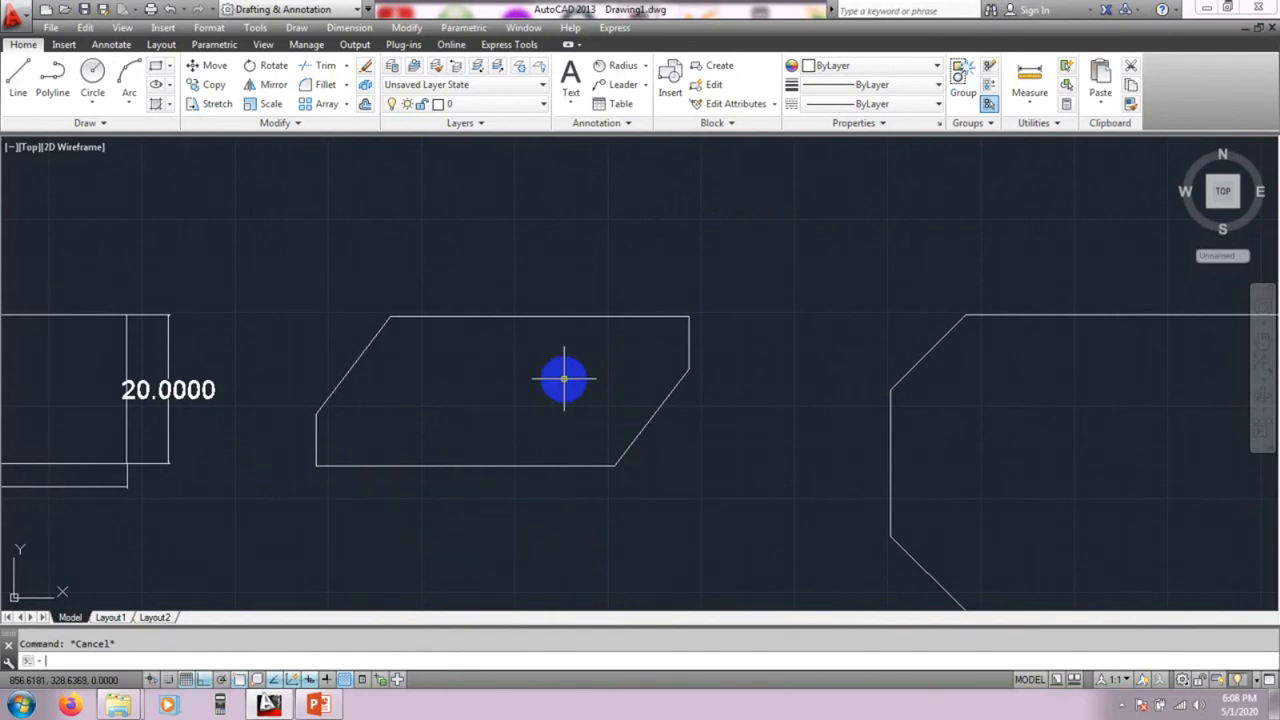
{"action": "type", "text": "F"}
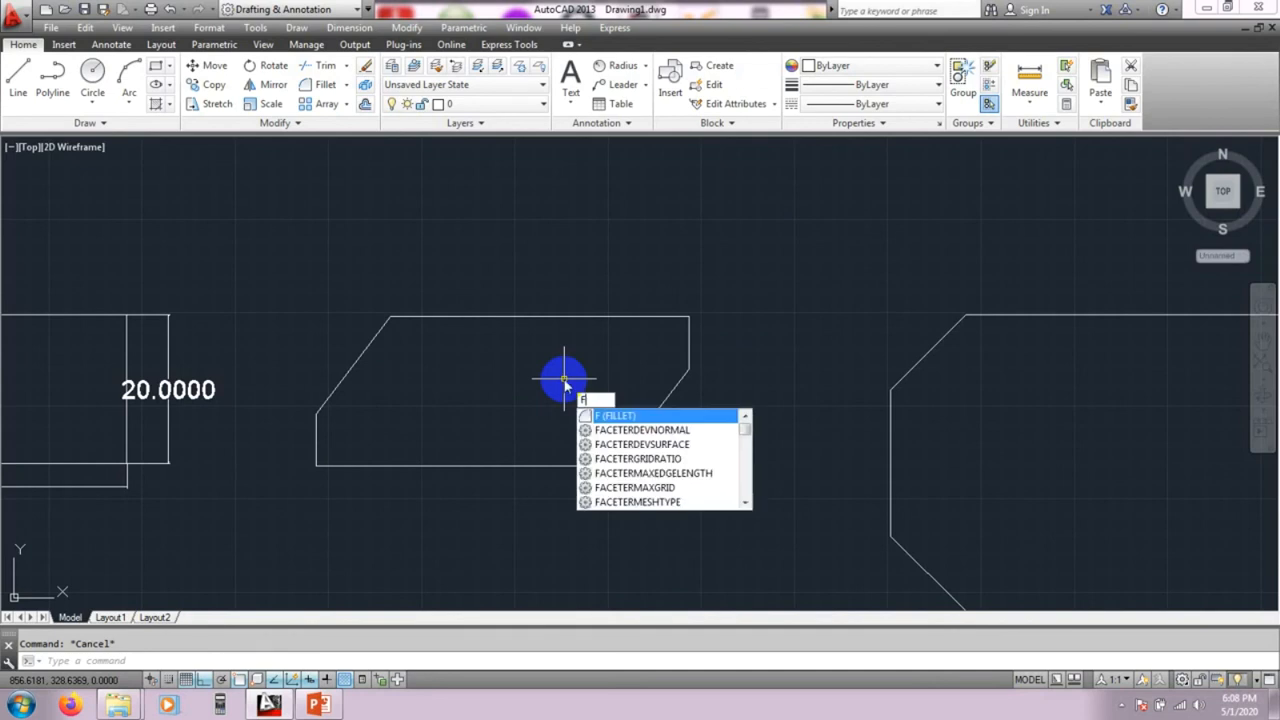
{"action": "key", "text": "Return"}
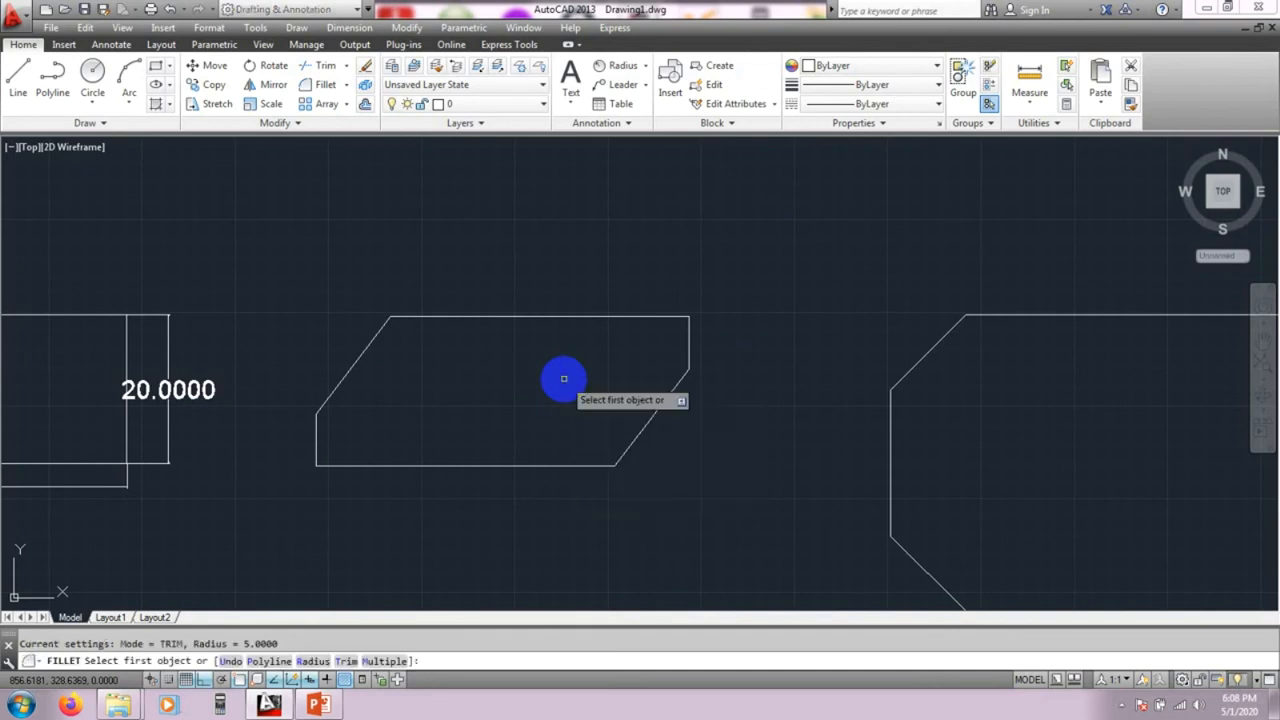
{"action": "left_click", "coordinate": [313, 662]}
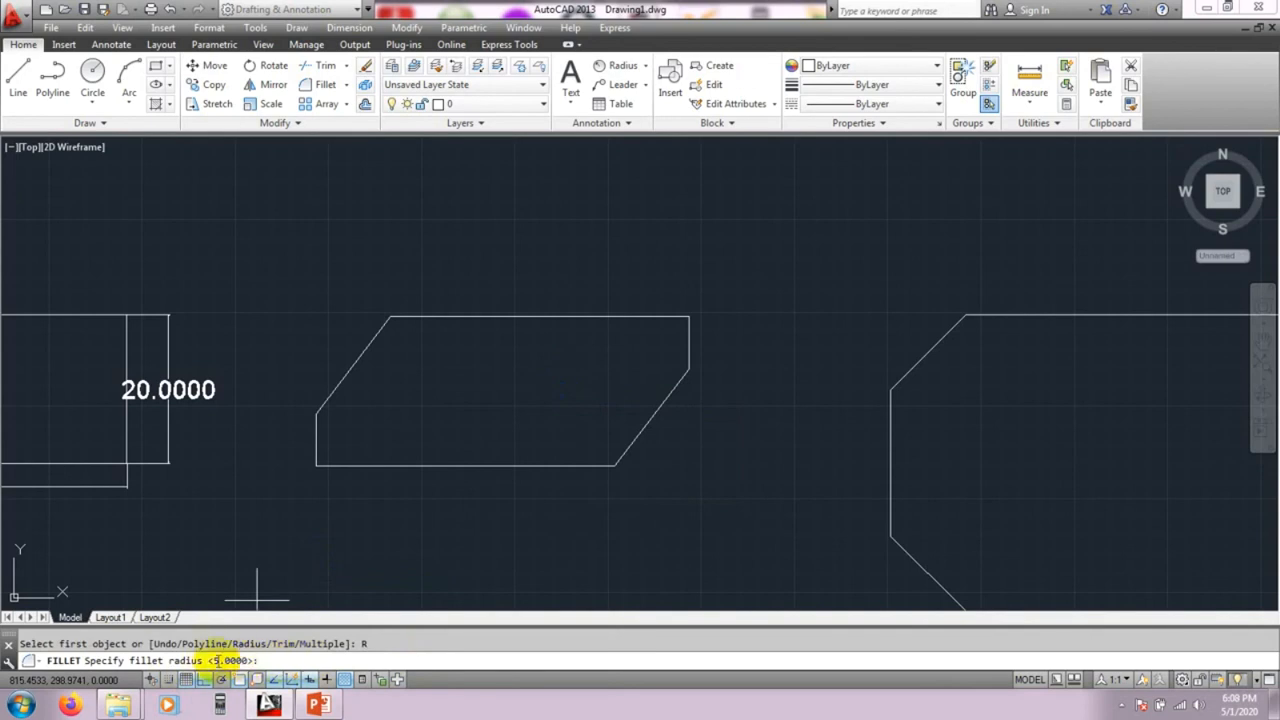
{"action": "type", "text": "45"}
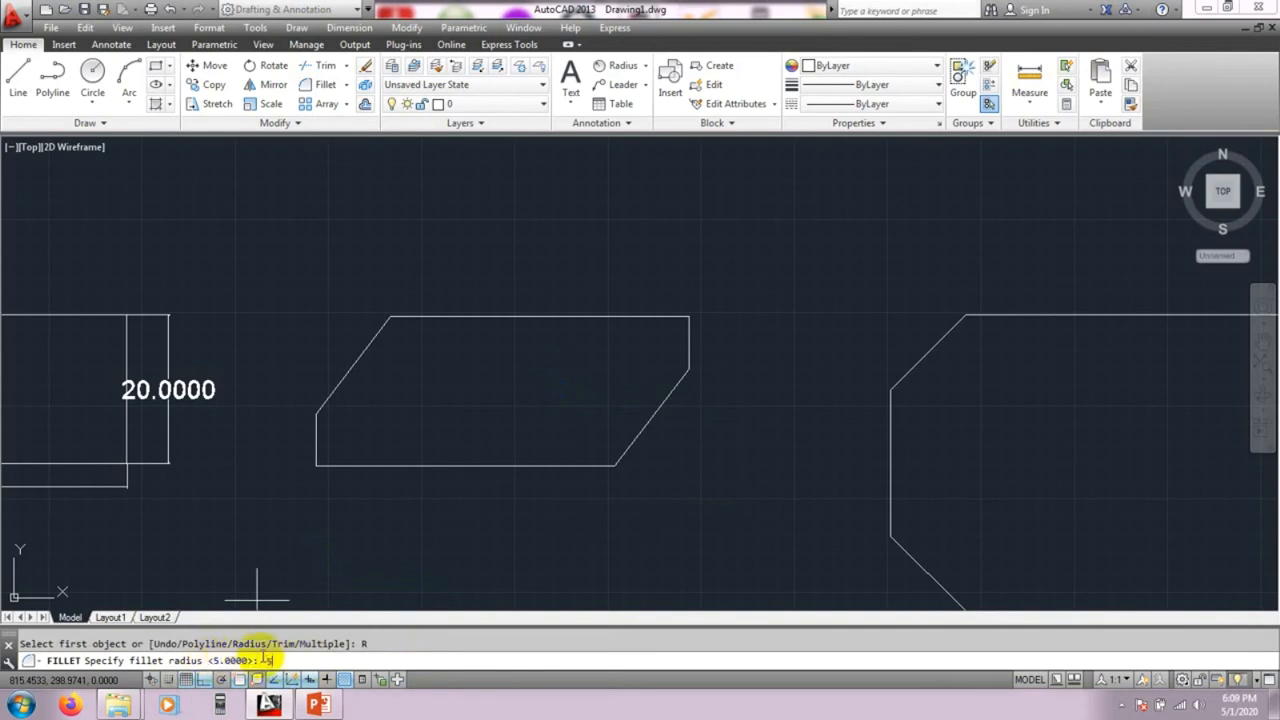
{"action": "key", "text": "Return"}
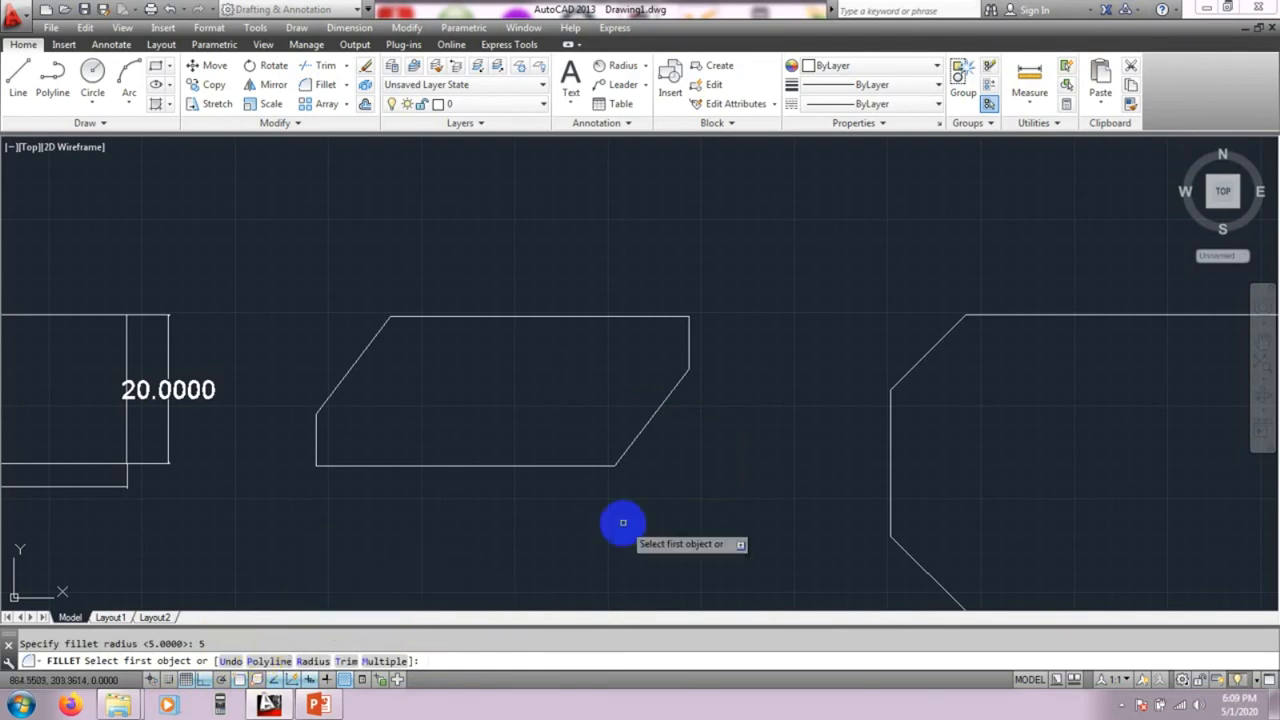
{"action": "left_click", "coordinate": [637, 315]}
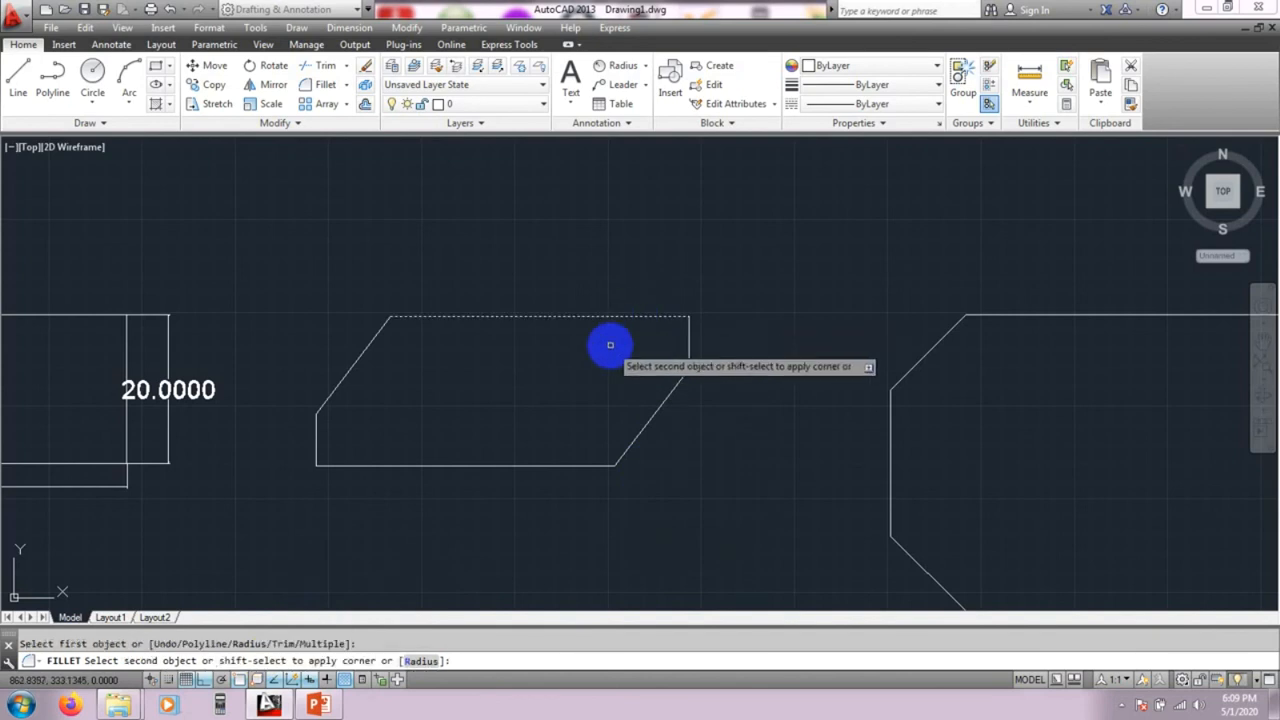
{"action": "left_click", "coordinate": [688, 340]}
{"action": "scroll", "coordinate": [687, 330], "scroll_direction": "up", "scroll_amount": 2}
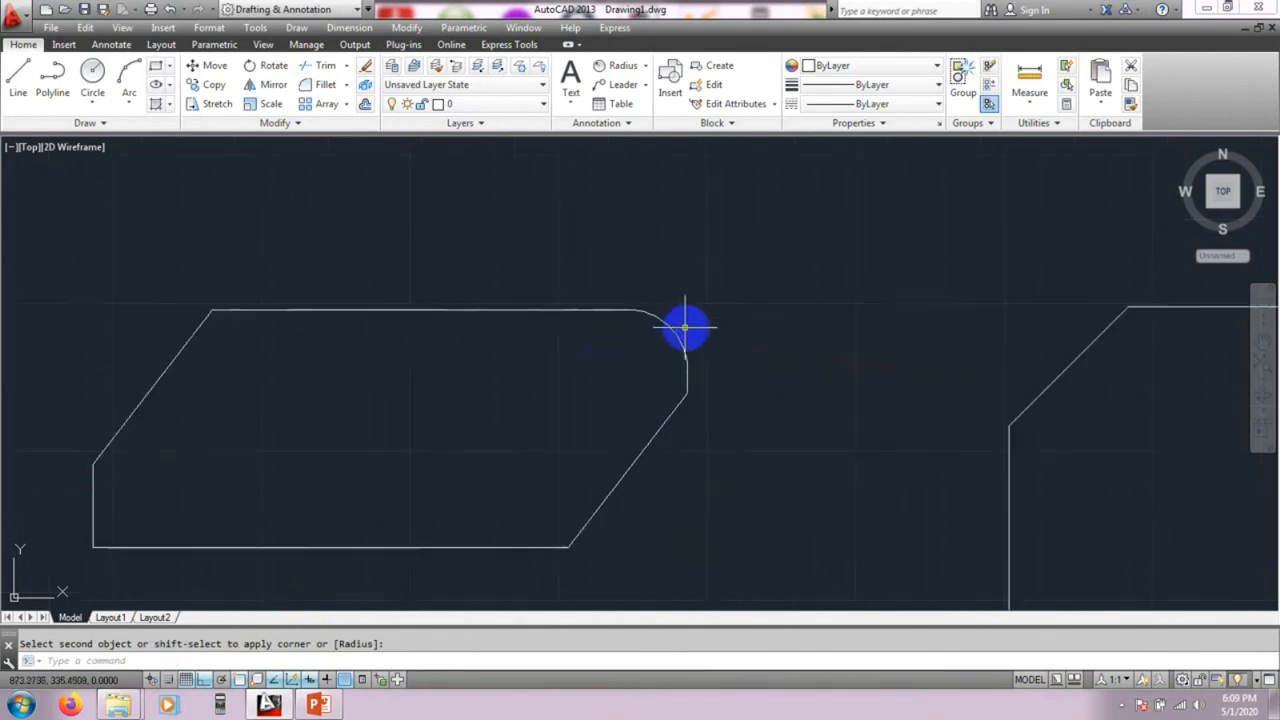
Step: Fillet the same shape's lower-left corner between its bottom and left edges, keeping the same radius
{"action": "middle_click_drag", "start_coordinate": [486, 386], "coordinate": [609, 343]}
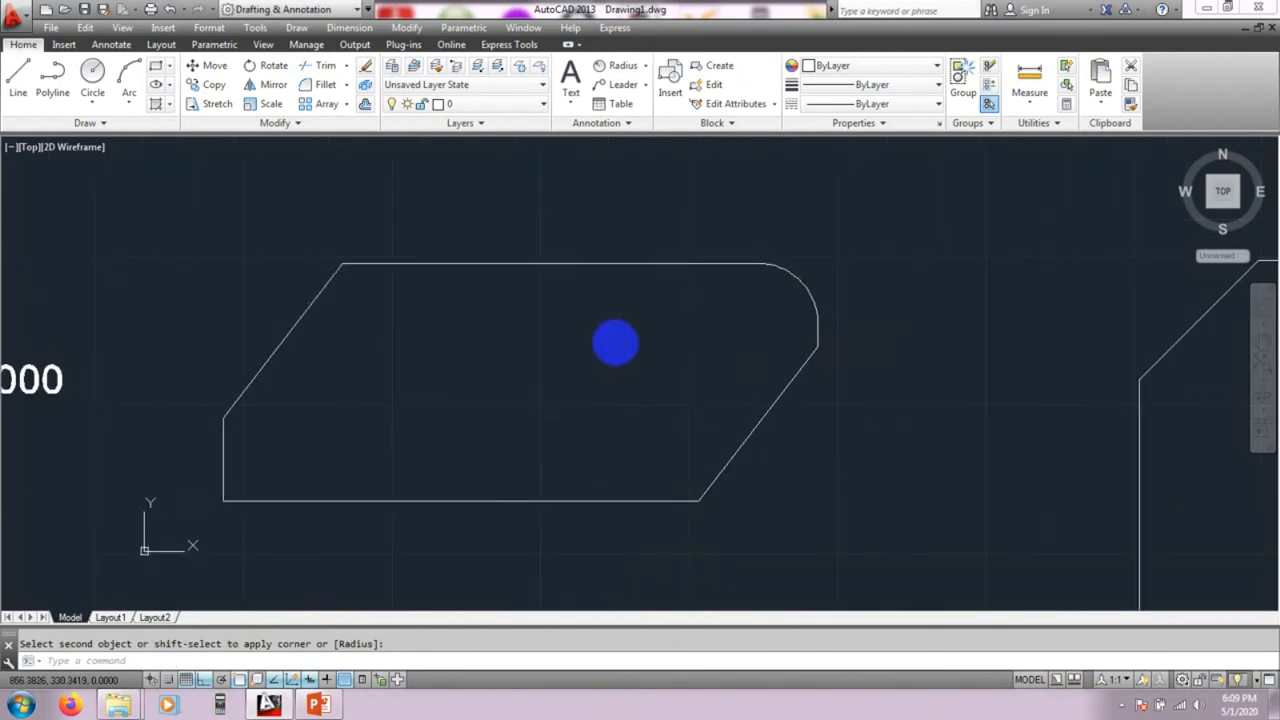
{"action": "key", "text": "Return"}
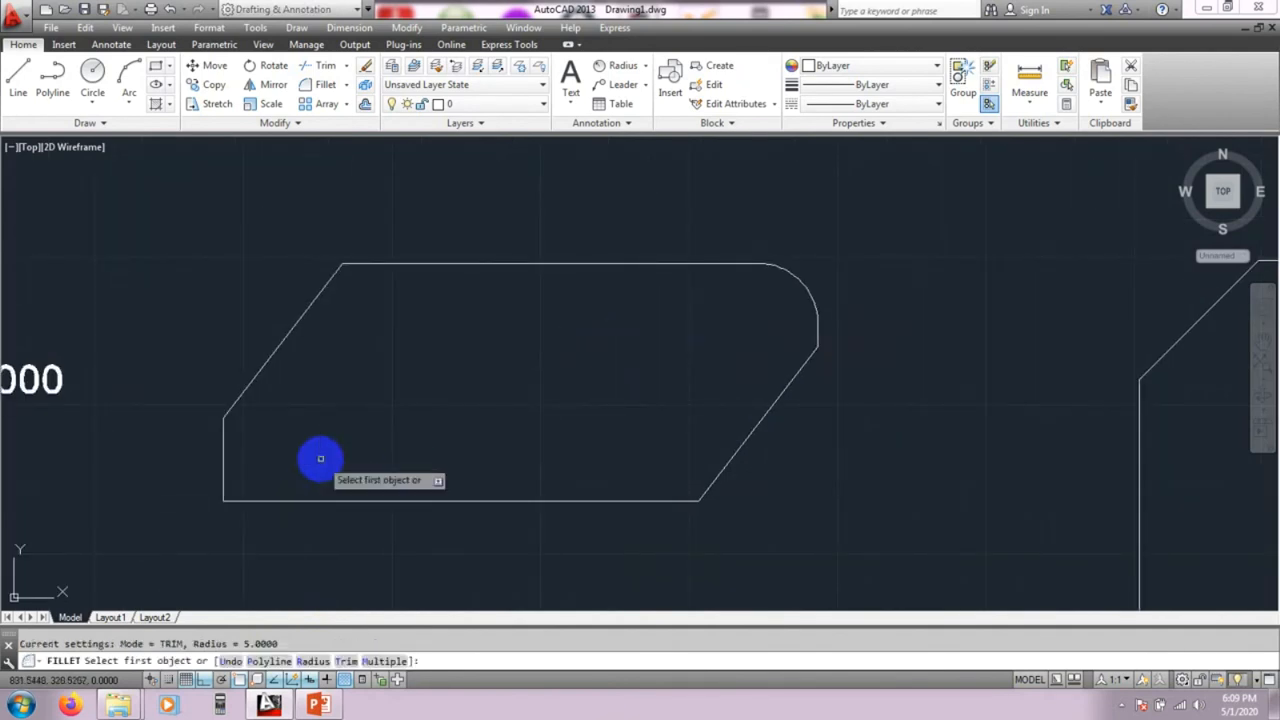
{"action": "left_click", "coordinate": [300, 500]}
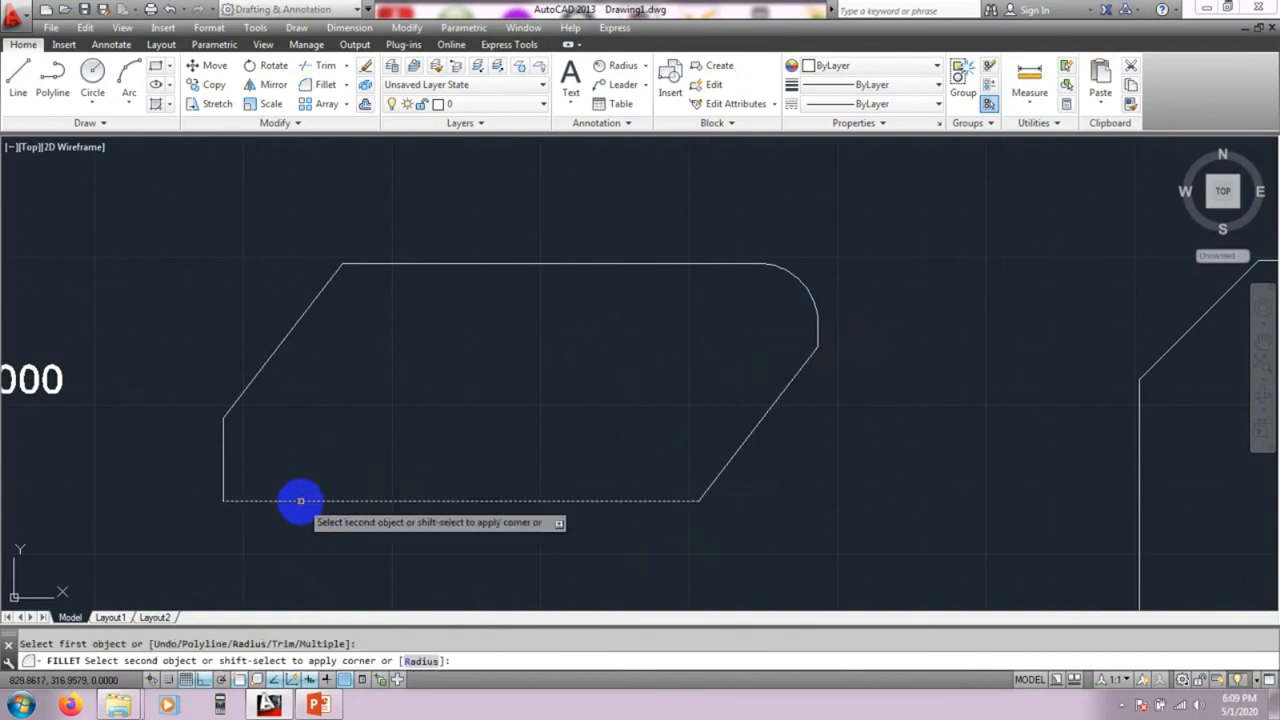
{"action": "middle_click_drag", "start_coordinate": [419, 426], "coordinate": [443, 446]}
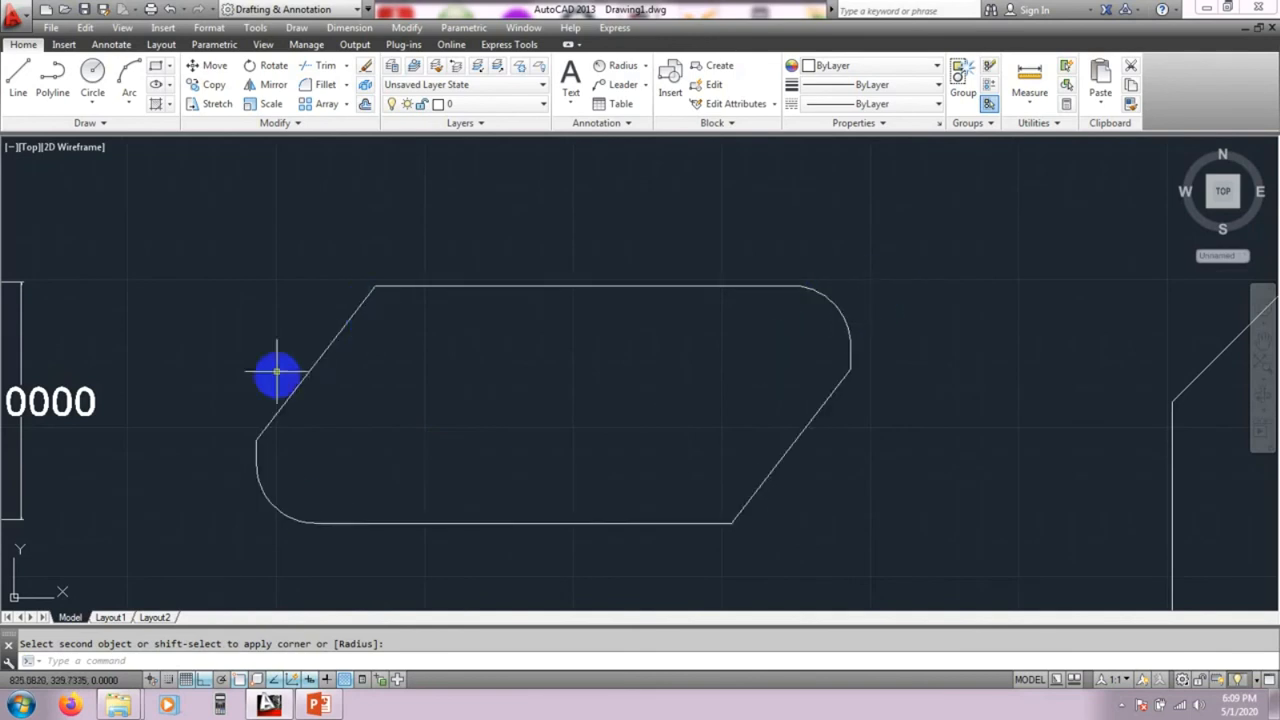
{"action": "scroll", "coordinate": [754, 426], "scroll_direction": "down", "scroll_amount": 2}
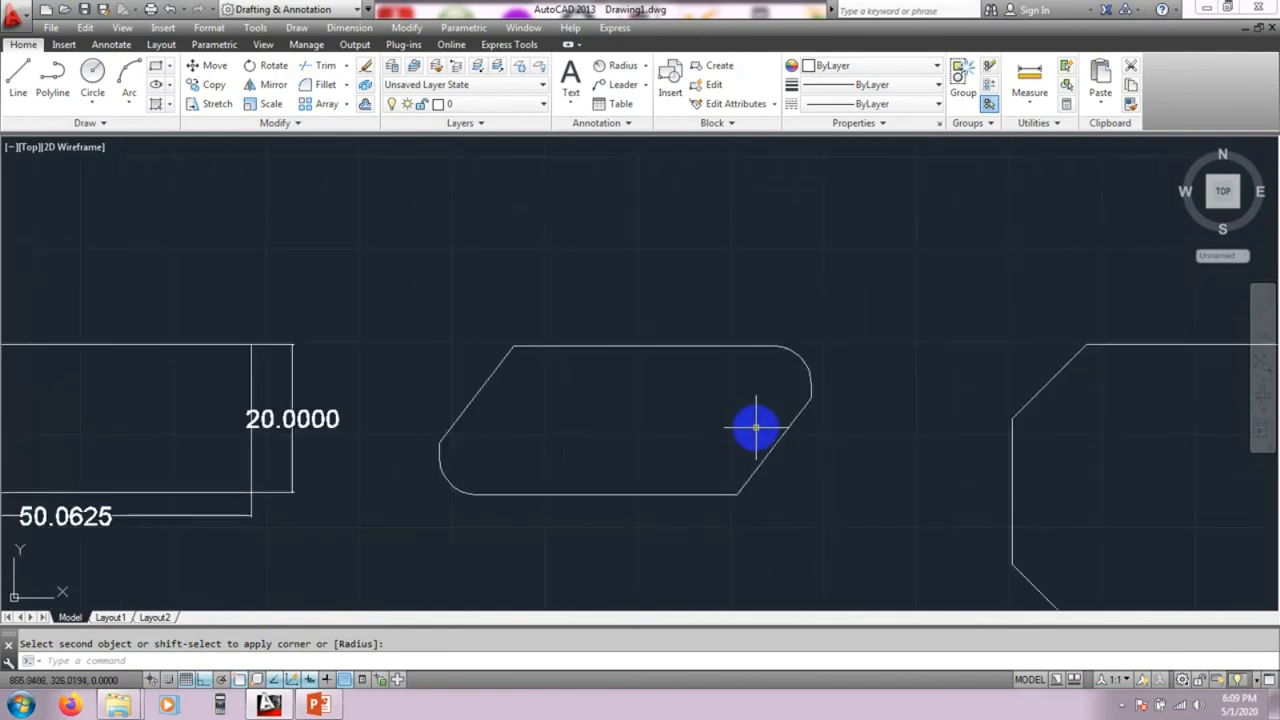
{"action": "scroll", "coordinate": [672, 397], "scroll_direction": "down", "scroll_amount": 6}
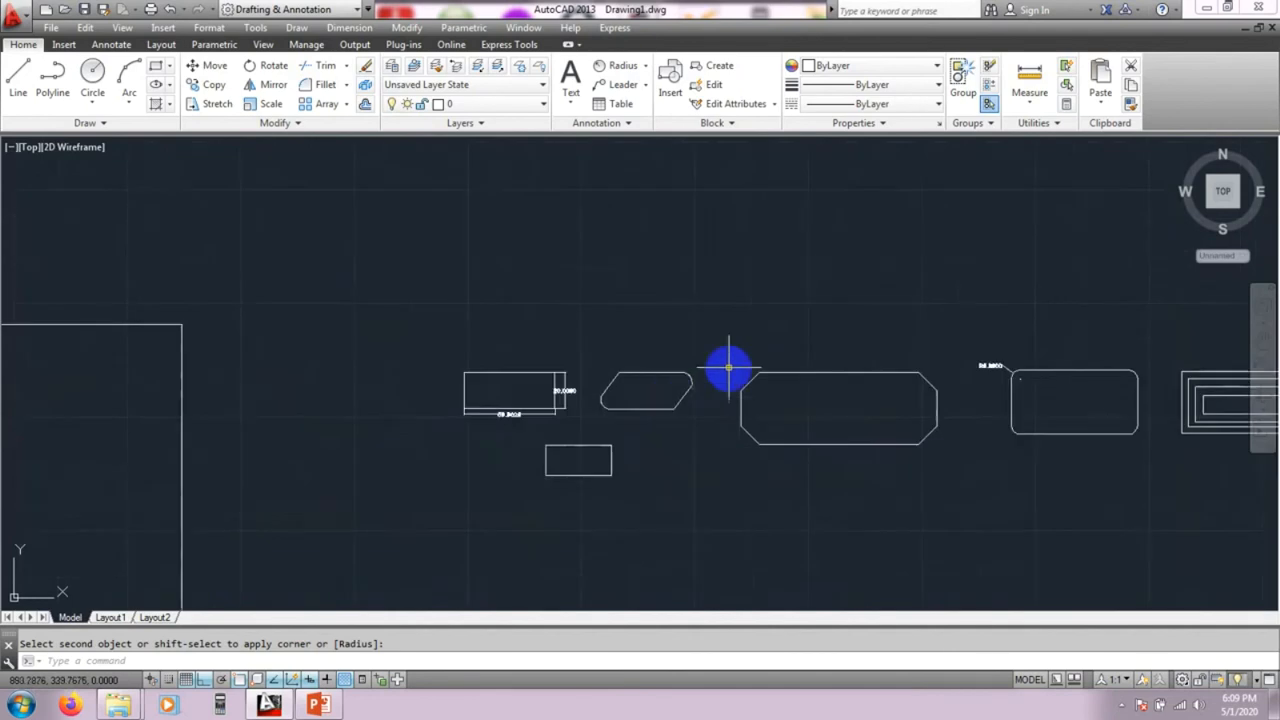
{"action": "middle_click_drag", "start_coordinate": [669, 386], "coordinate": [520, 289]}
{"action": "scroll", "coordinate": [502, 378], "scroll_direction": "down", "scroll_amount": 2}
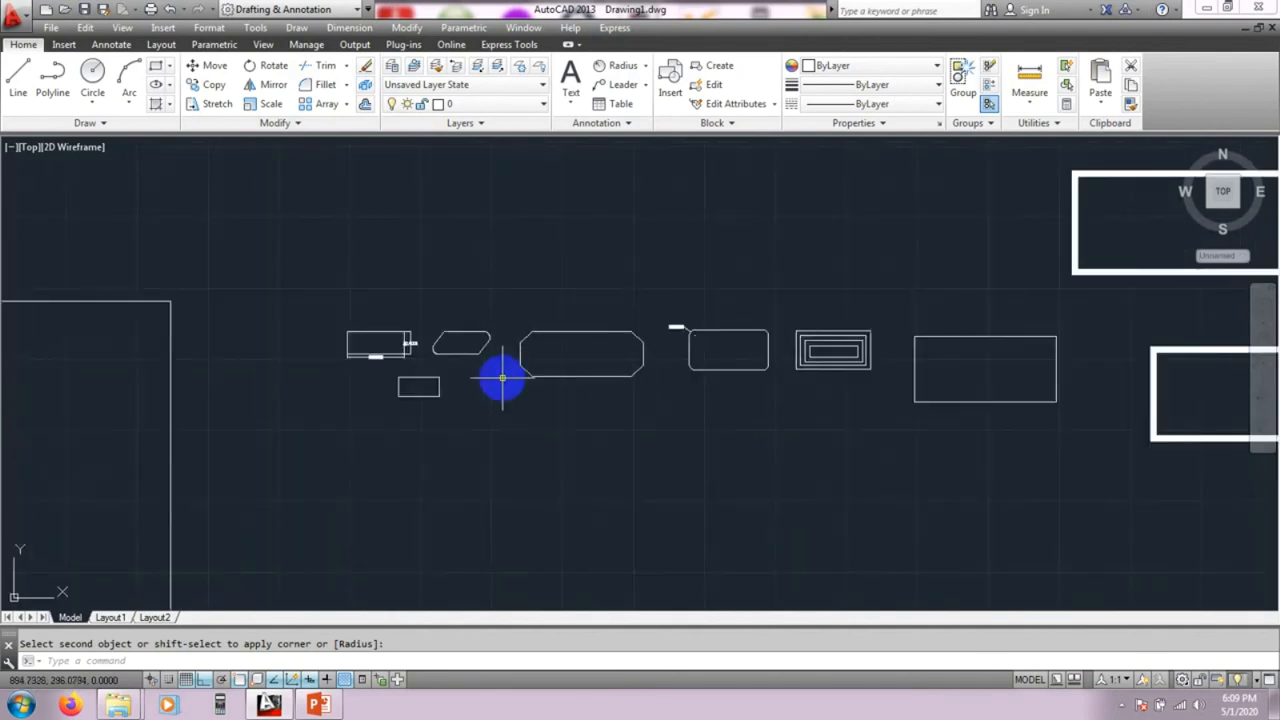
{"action": "mouse_move", "coordinate": [700, 237]}
{"action": "middle_mouse_down"}
{"action": "mouse_move", "coordinate": [526, 240]}
{"action": "mouse_move", "coordinate": [455, 258]}
{"action": "middle_mouse_up"}
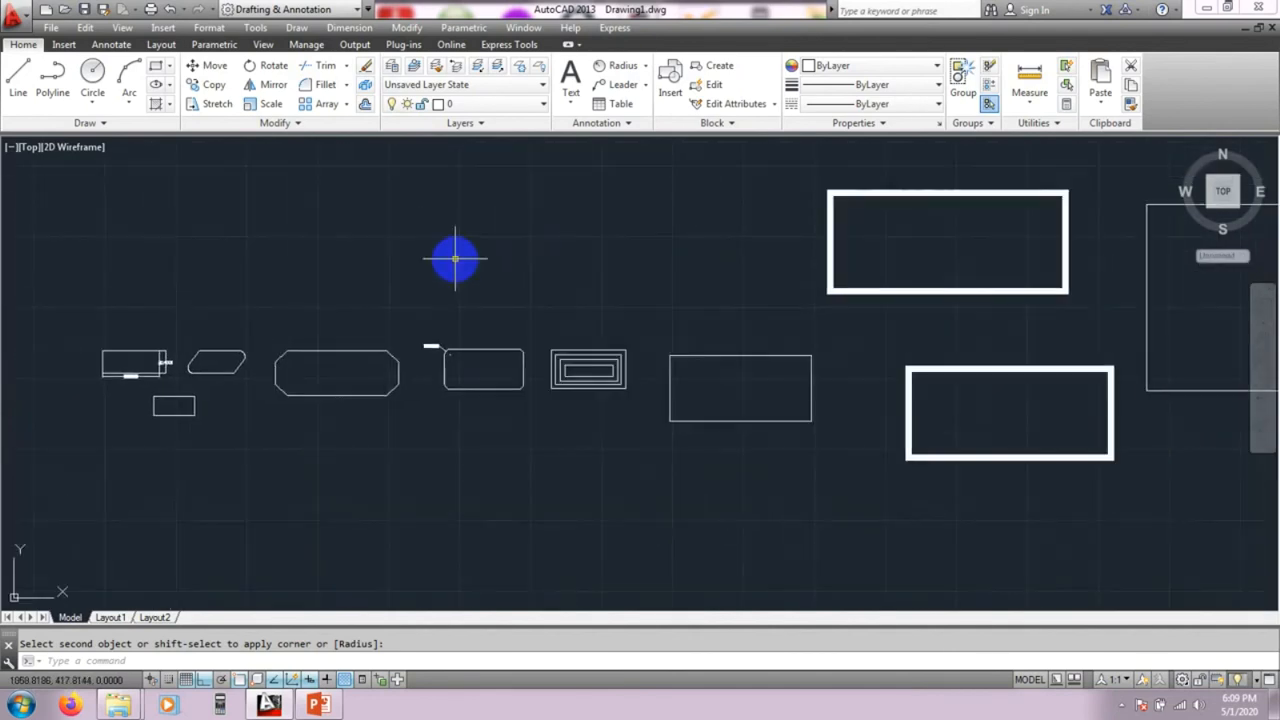